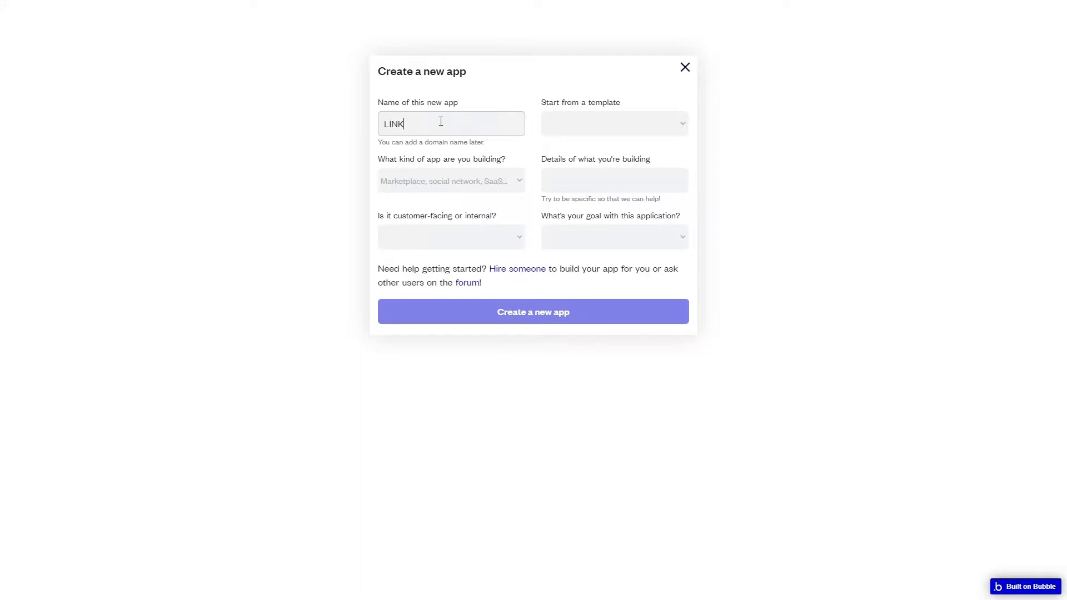
# Create a customer-facing social network app named LINKTREEPAGEFORNICK, with "Build a tool for myself" as its goal
pyautogui.write('TREEPAGEFORNICK')
pyautogui.click(444, 181)
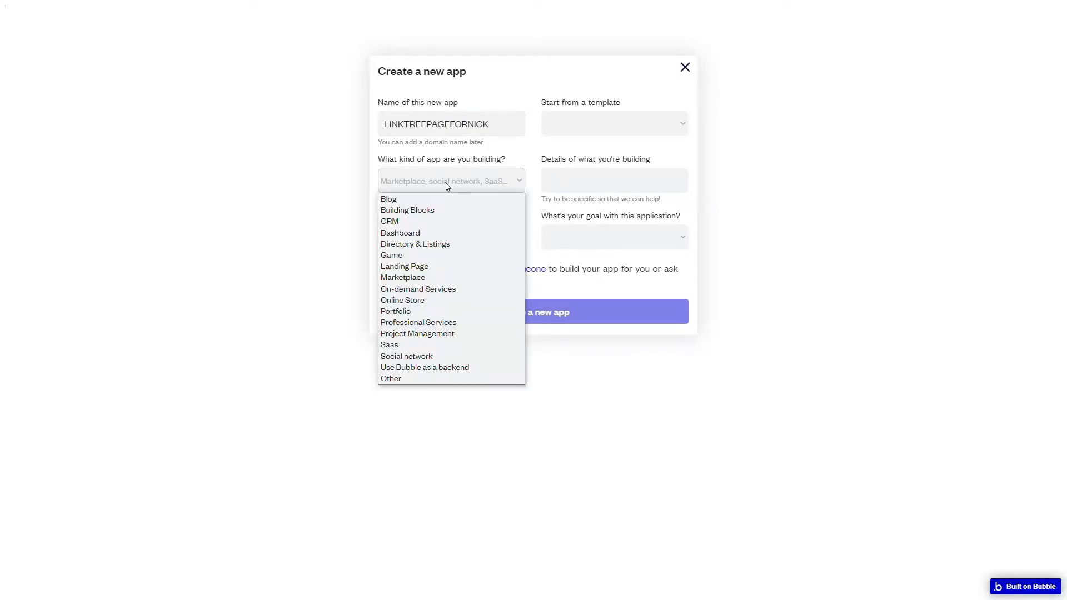
pyautogui.click(447, 355)
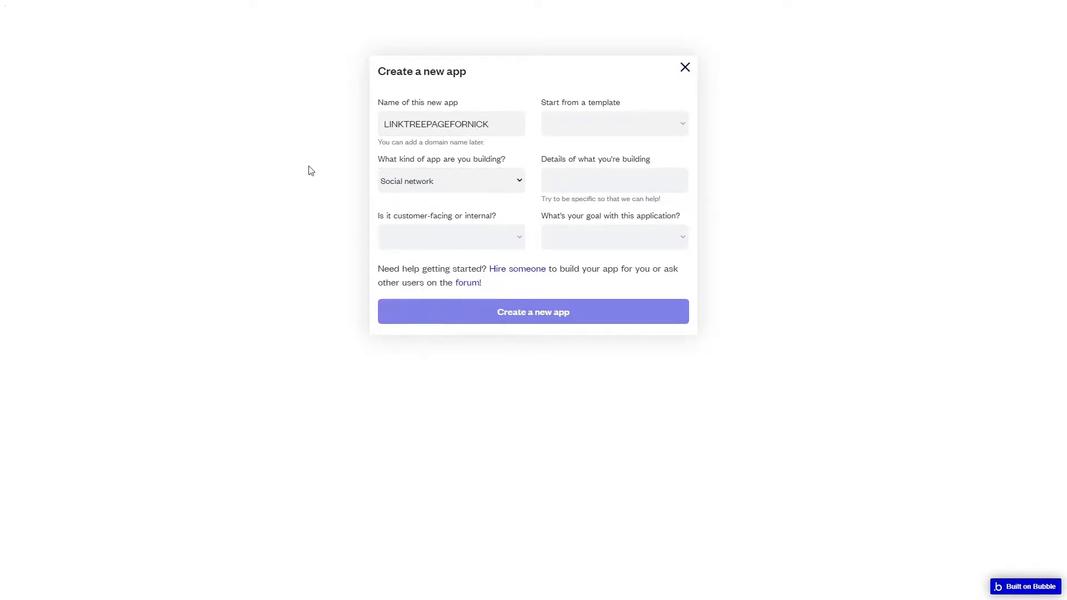
pyautogui.click(429, 242)
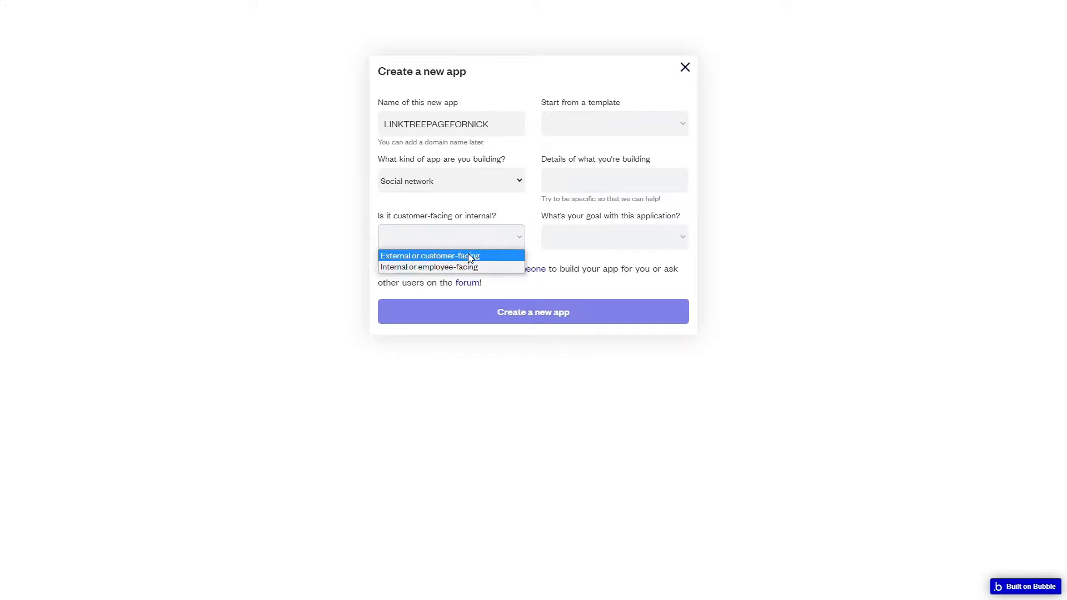
pyautogui.click(469, 256)
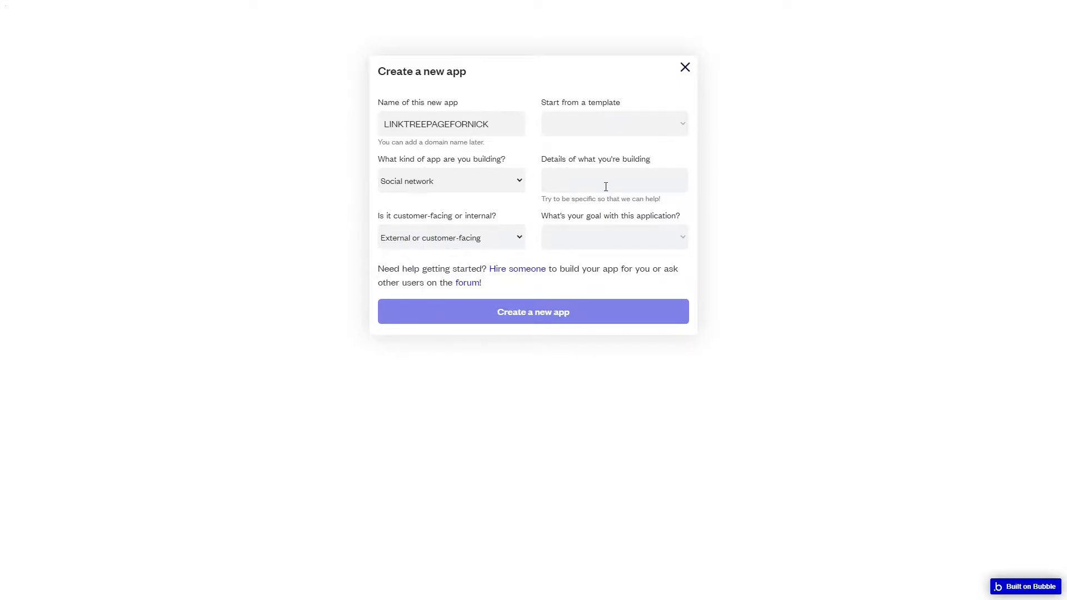
pyautogui.click(629, 245)
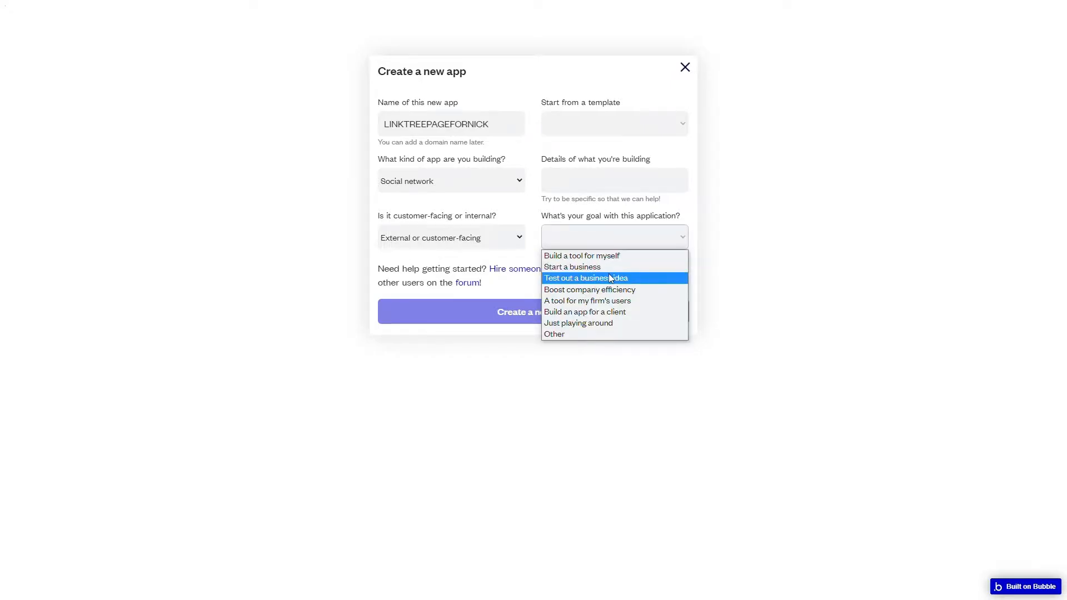
pyautogui.click(616, 256)
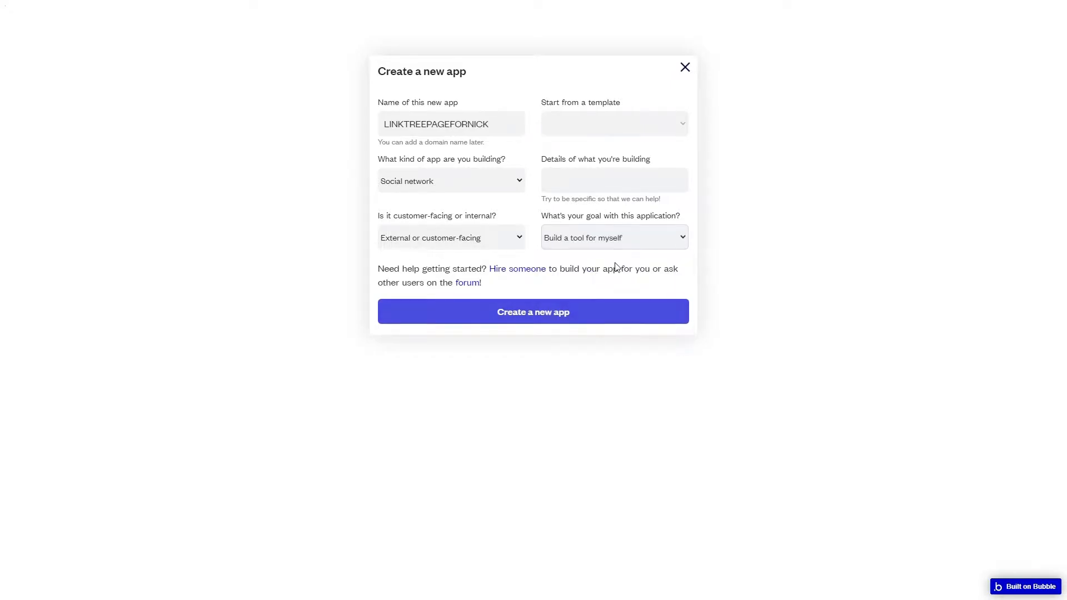
pyautogui.click(536, 314)
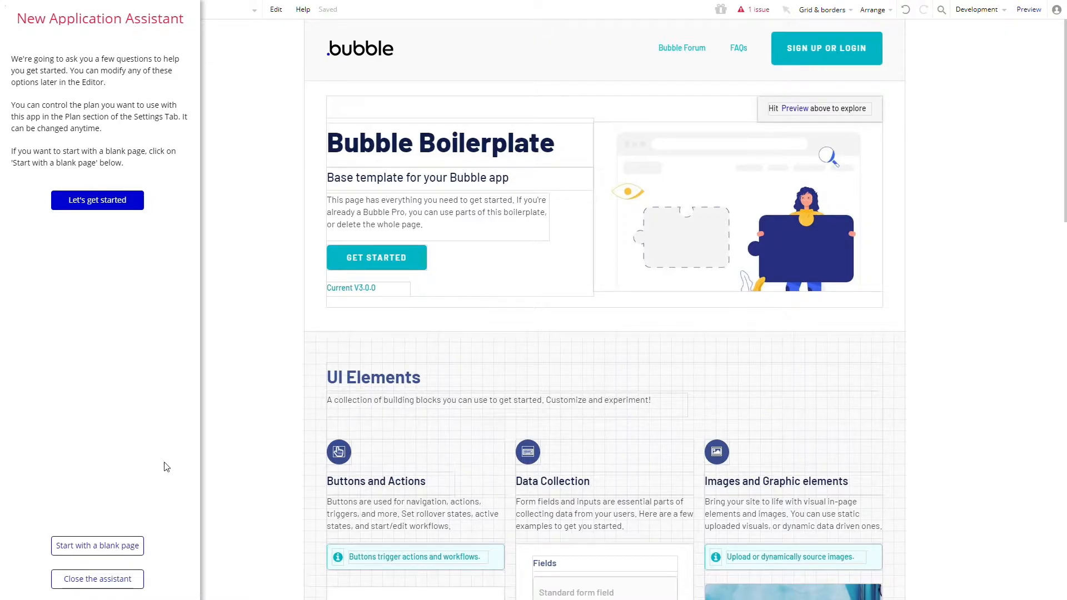
# Start the new application with a blank page and close the assistant
pyautogui.click(136, 549)
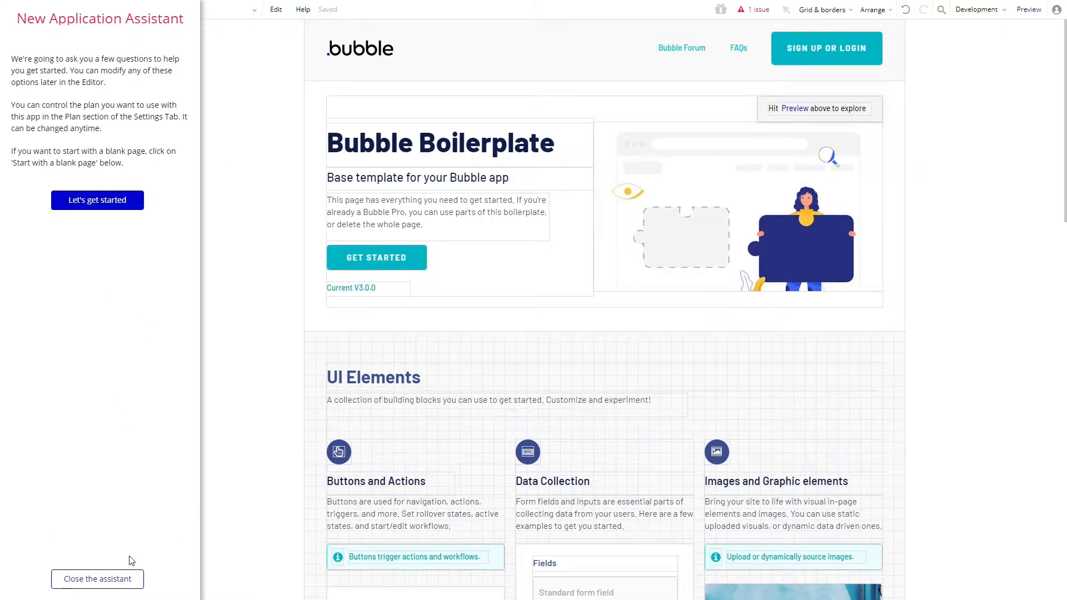
pyautogui.click(115, 579)
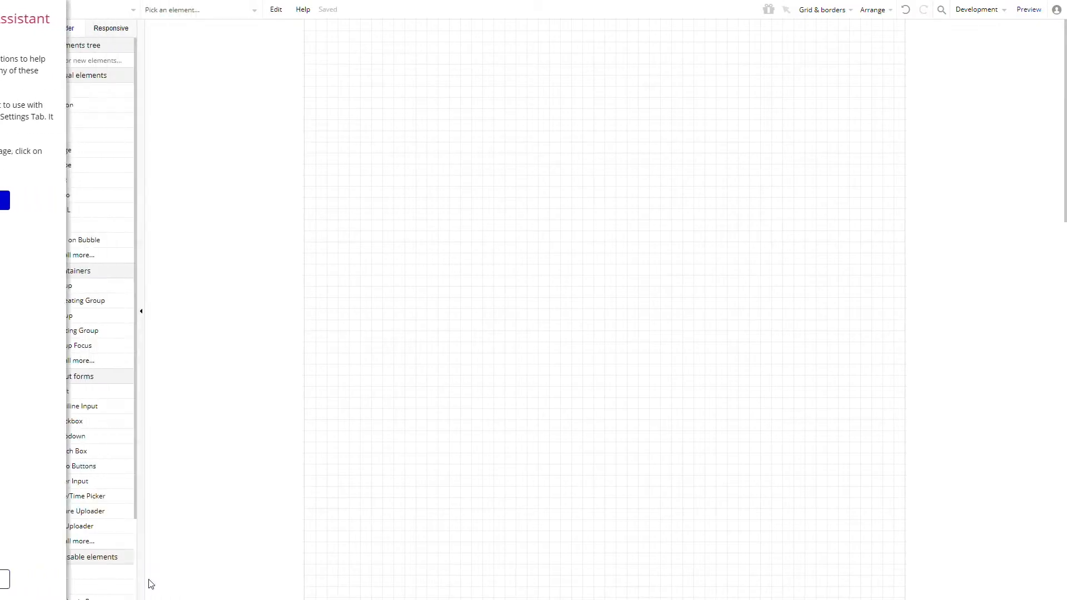
pyautogui.click(417, 354)
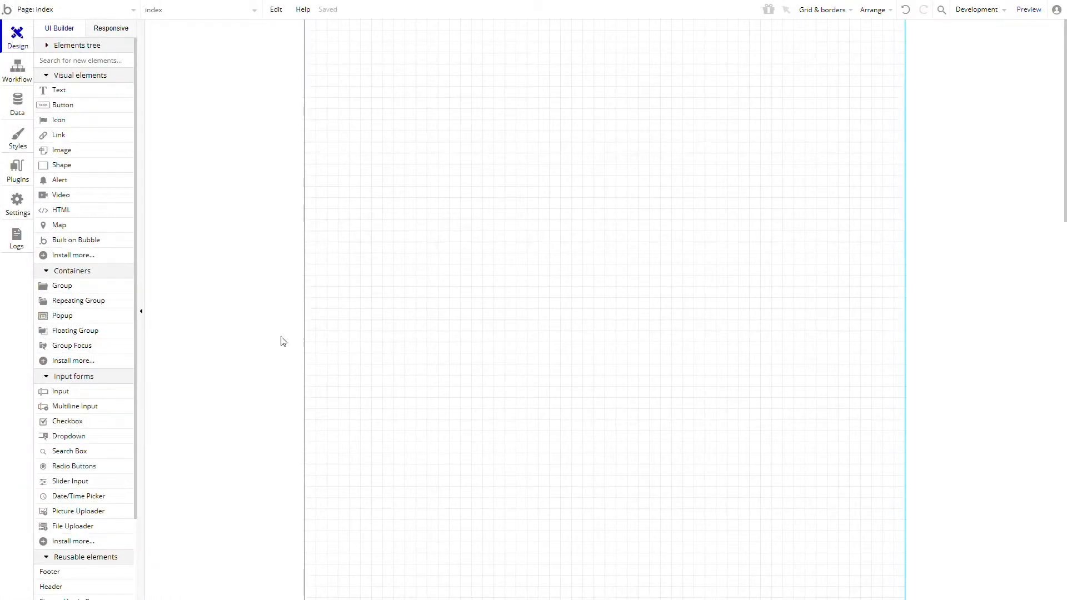
# Set the index page's width to 960
pyautogui.doubleClick(377, 324)
pyautogui.doubleClick(867, 294)
pyautogui.write('960')
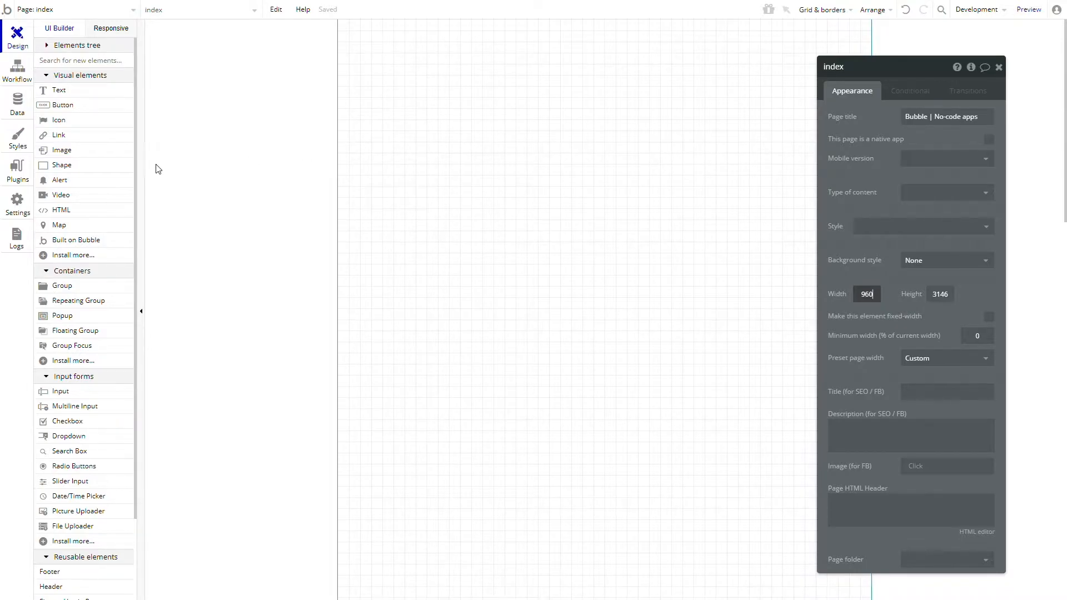
pyautogui.click(194, 197)
# Draw a group about 776 px high on the upper part of the page and set its width to 640
pyautogui.scroll(-1, 44, 46)
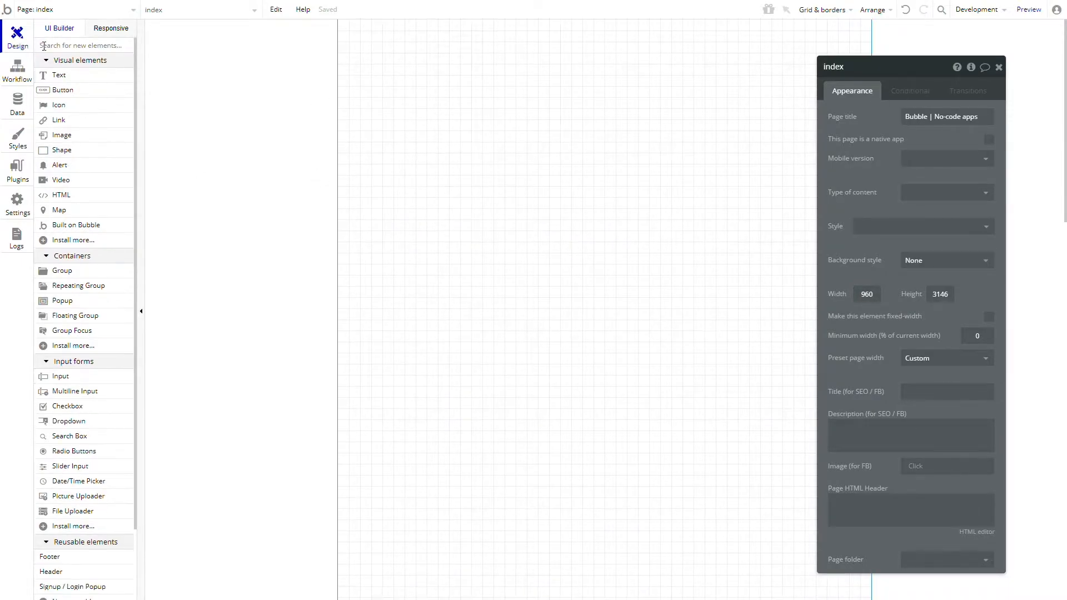
pyautogui.click(71, 273)
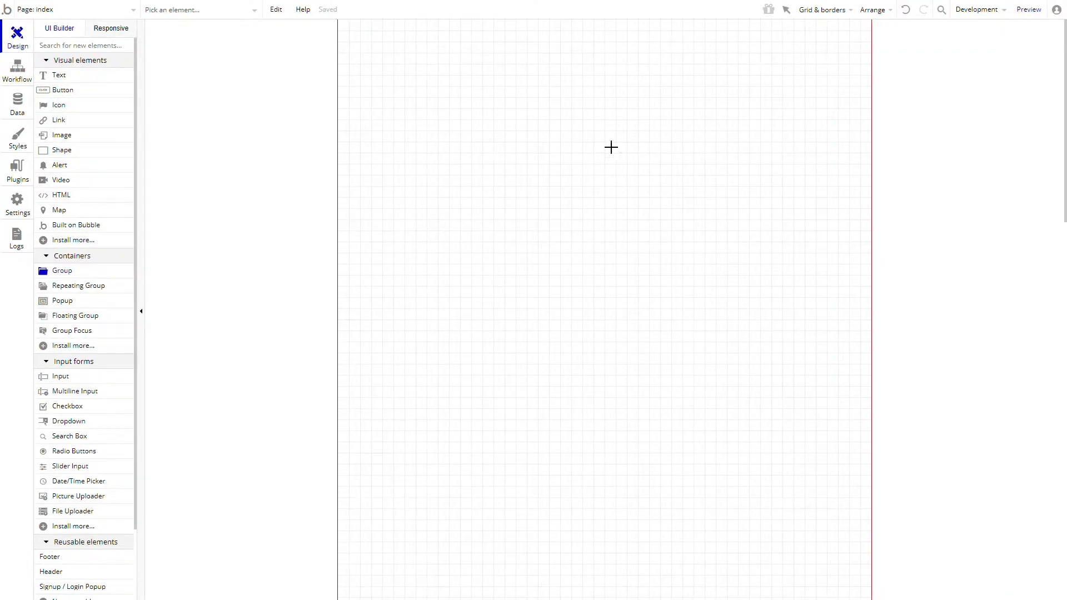
pyautogui.moveTo(453, 39); pyautogui.dragTo(733, 459)
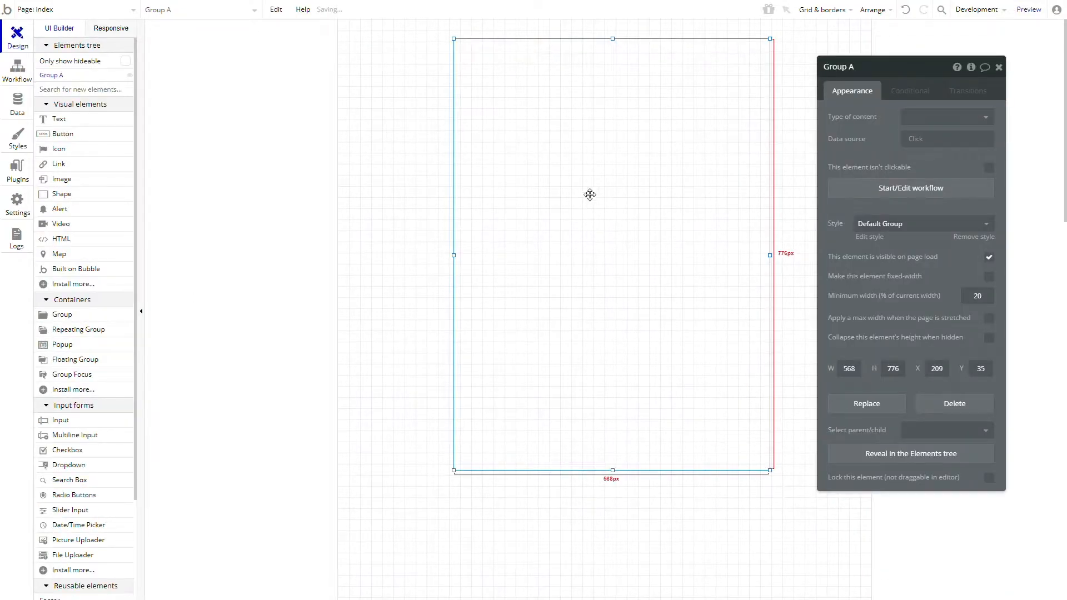
pyautogui.moveTo(614, 316); pyautogui.dragTo(593, 303)
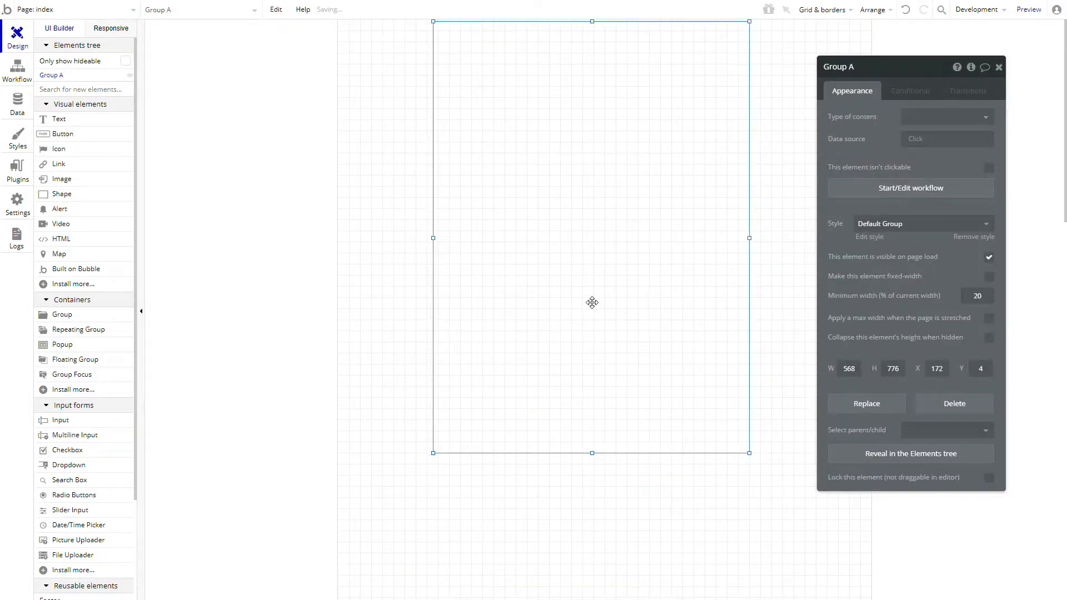
pyautogui.click(854, 368)
pyautogui.moveTo(854, 369); pyautogui.dragTo(810, 368)
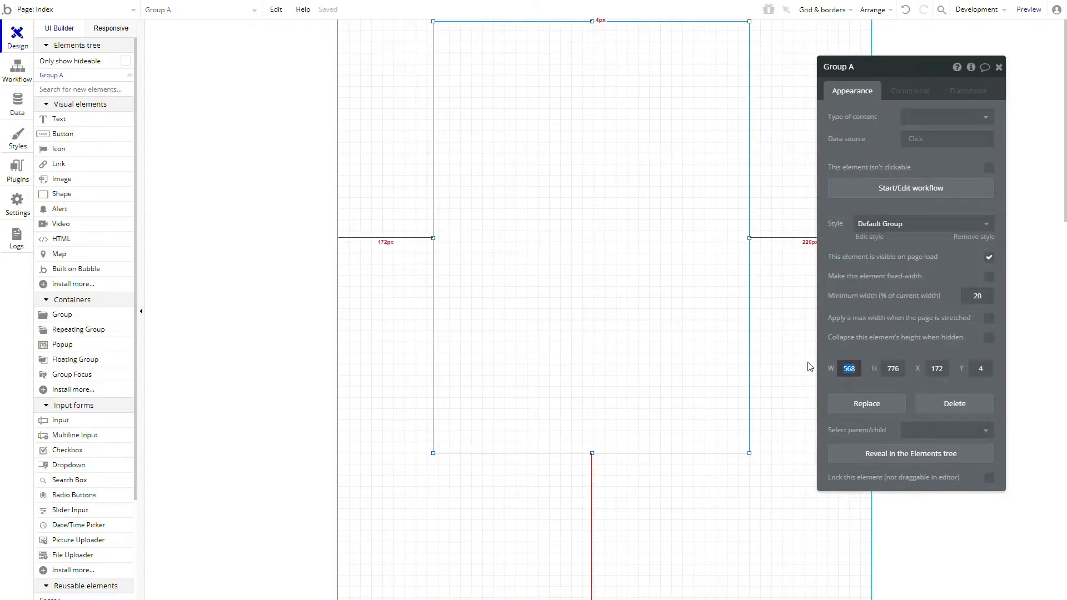
pyautogui.write('640')
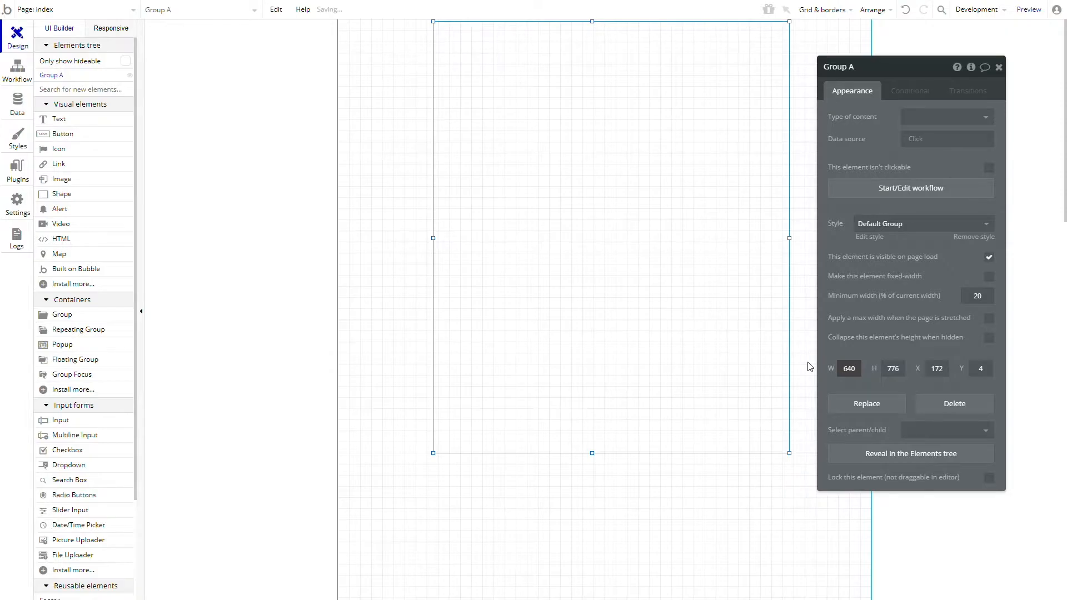
# Center the group horizontally at the page's top edge and extend its height to about 969 px
pyautogui.moveTo(486, 257); pyautogui.dragTo(486, 247)
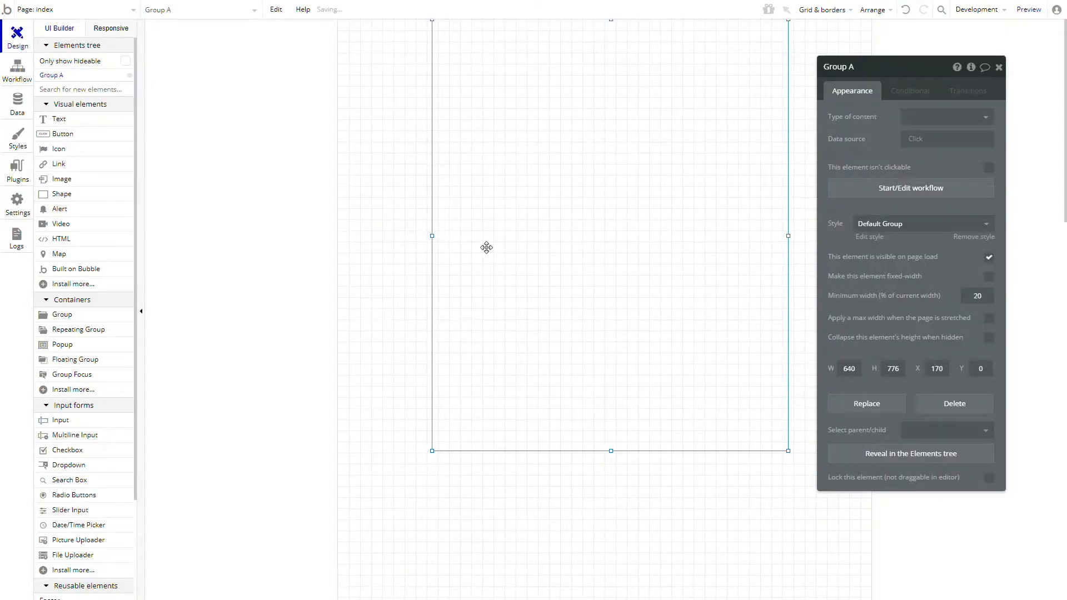
pyautogui.rightClick(486, 247)
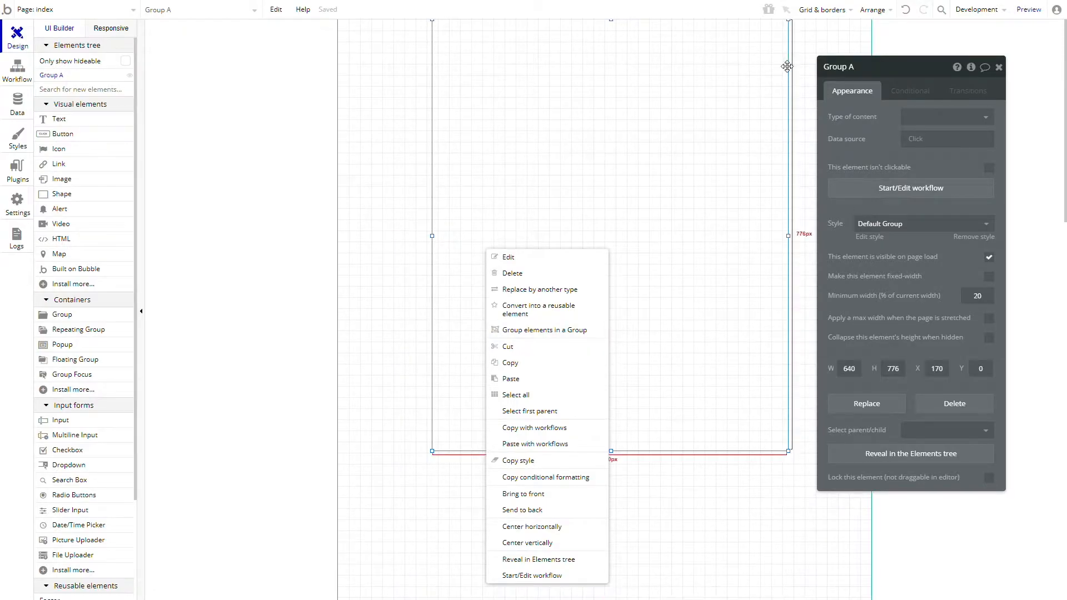
pyautogui.click(577, 526)
pyautogui.moveTo(605, 451); pyautogui.dragTo(605, 558)
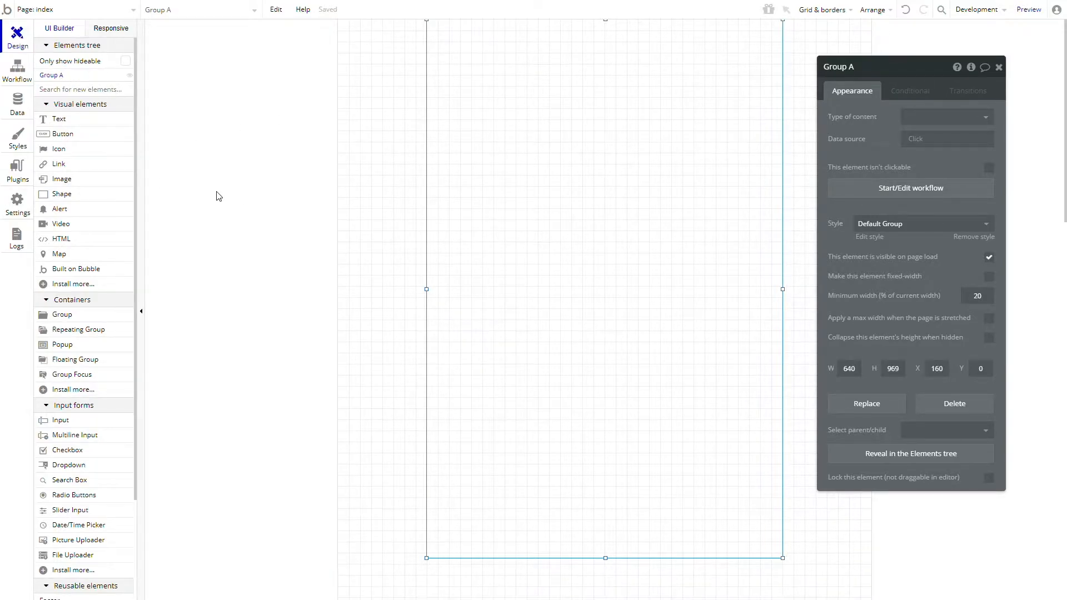
# Draw a second group in the upper-left corner of the container group and stretch it to the full 640 px width
pyautogui.click(69, 315)
pyautogui.moveTo(613, 178)
pyautogui.mouseDown()
pyautogui.moveTo(527, 121)
pyautogui.moveTo(499, 69)
pyautogui.mouseUp()
pyautogui.moveTo(572, 156); pyautogui.dragTo(488, 102)
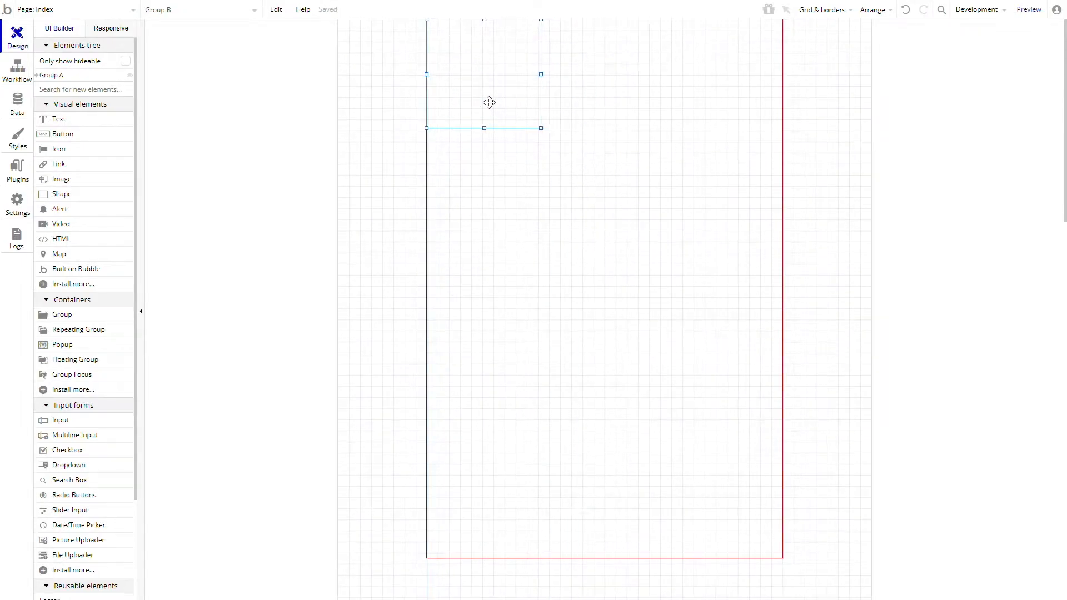
pyautogui.moveTo(539, 78); pyautogui.dragTo(783, 75)
# Set the inner group's height to 200 and rename it Group Cover Photo
pyautogui.doubleClick(889, 328)
pyautogui.write('200')
pyautogui.press('Return')
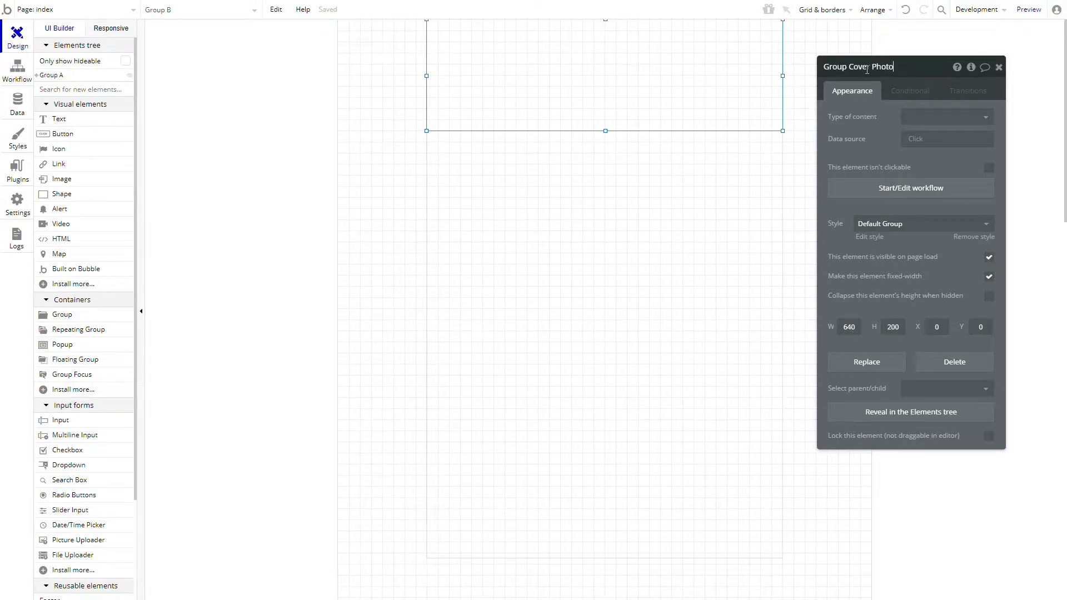
pyautogui.press('Return')
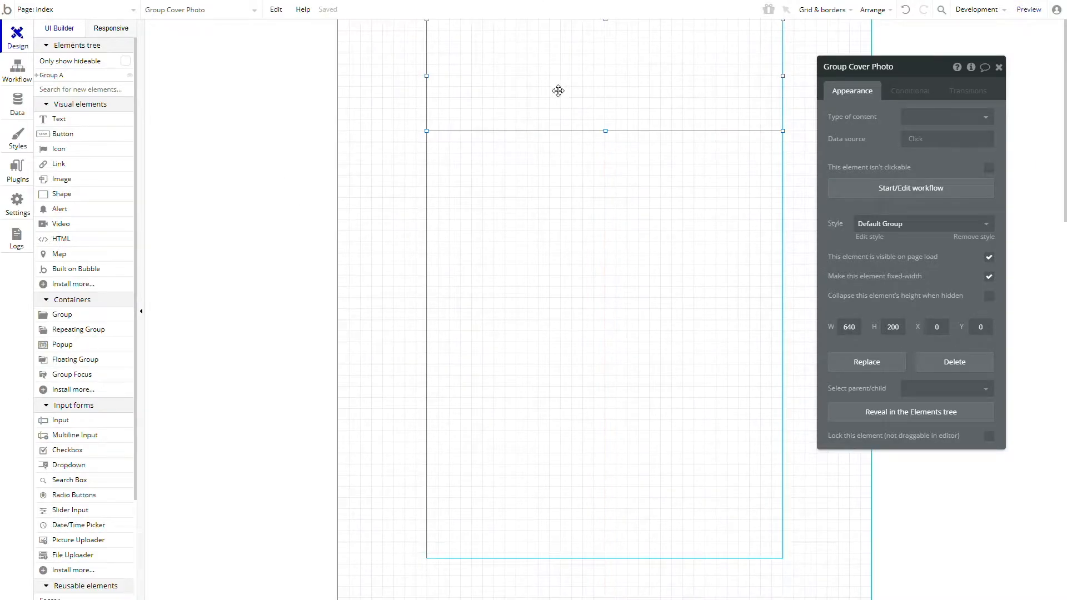
# Remove the cover photo group's style and set its background style to Image
pyautogui.click(918, 225)
pyautogui.click(918, 239)
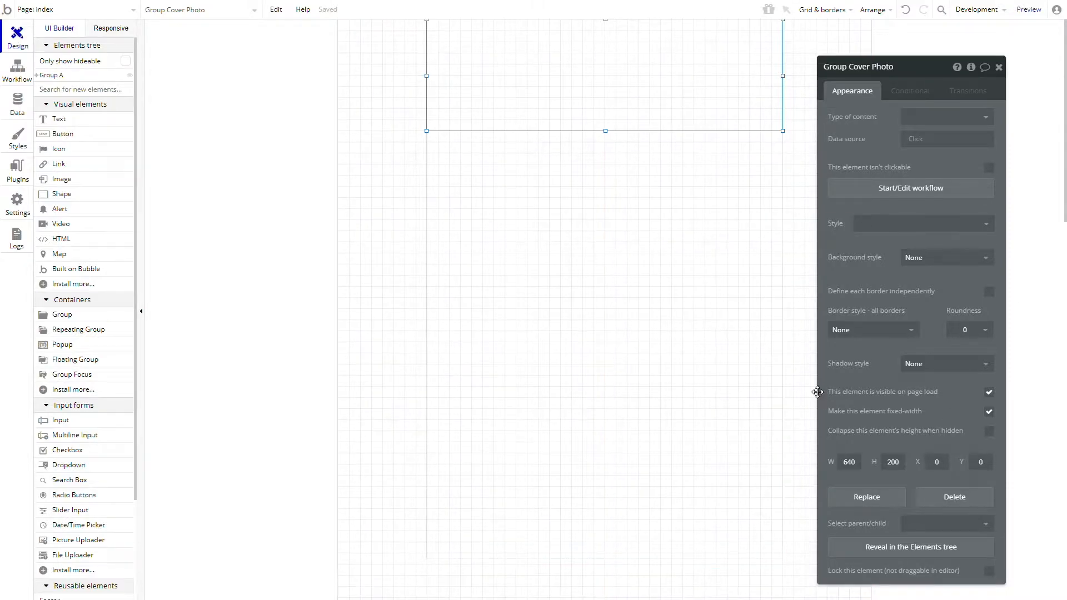
pyautogui.click(947, 262)
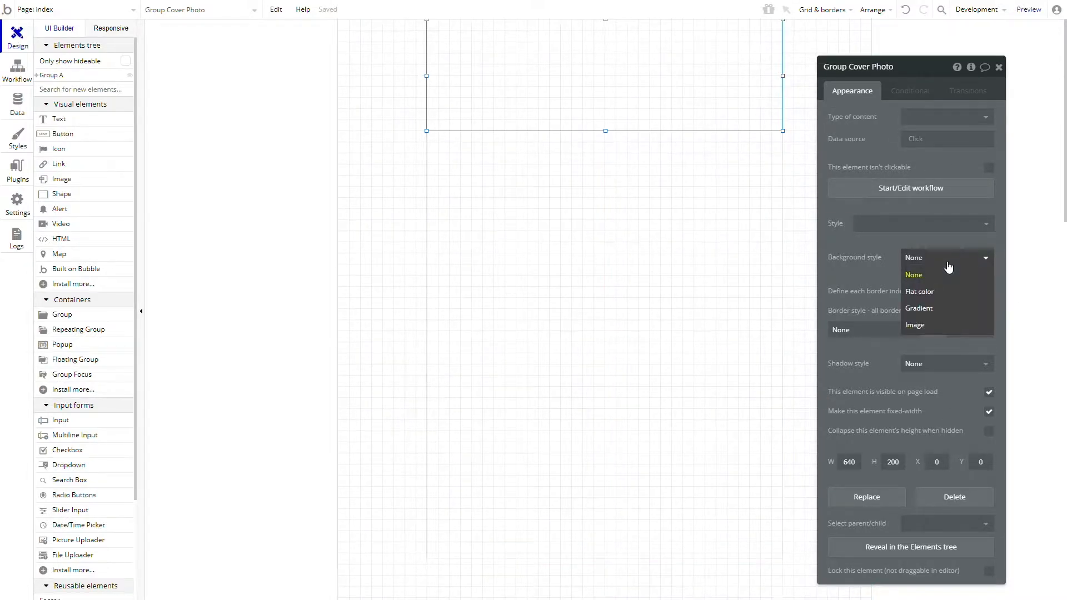
pyautogui.click(915, 325)
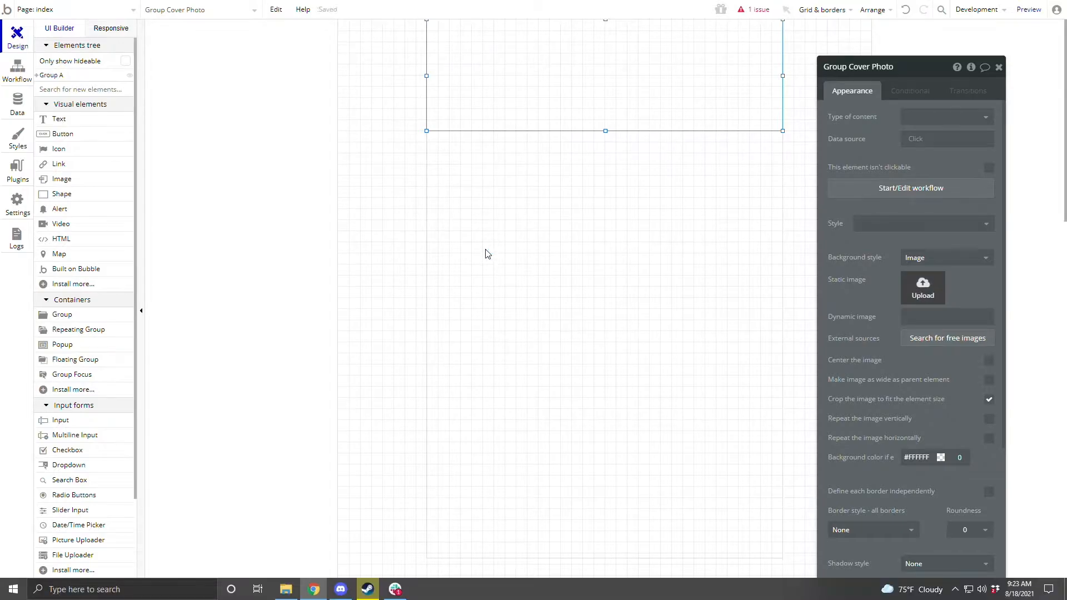
# Upload bg-dt-6 from the Linktree Clone folder as the cover photo group's background and center the image
pyautogui.click(137, 103)
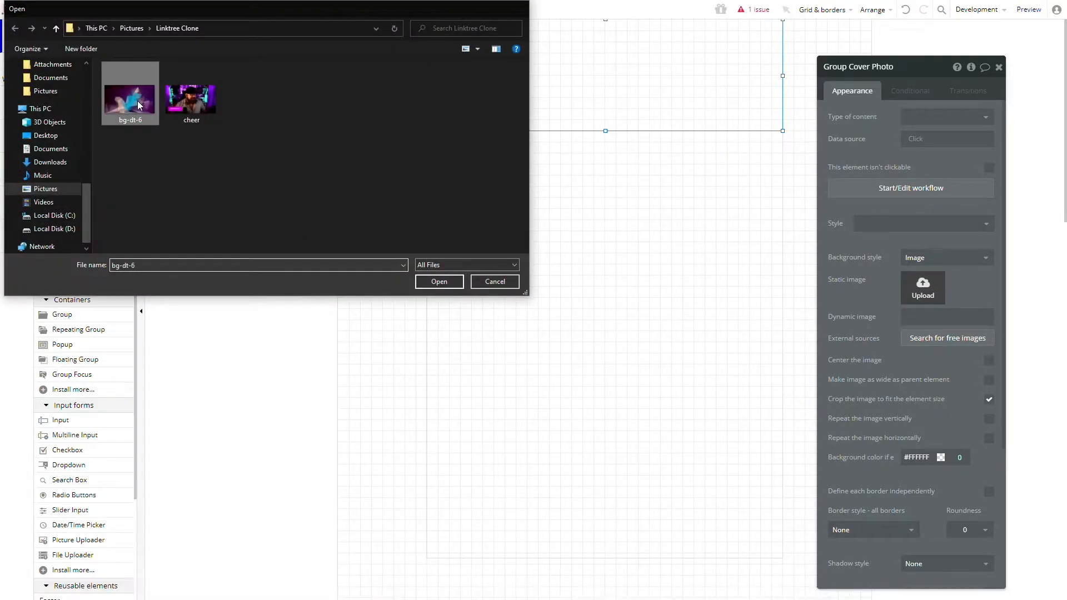
pyautogui.doubleClick(138, 105)
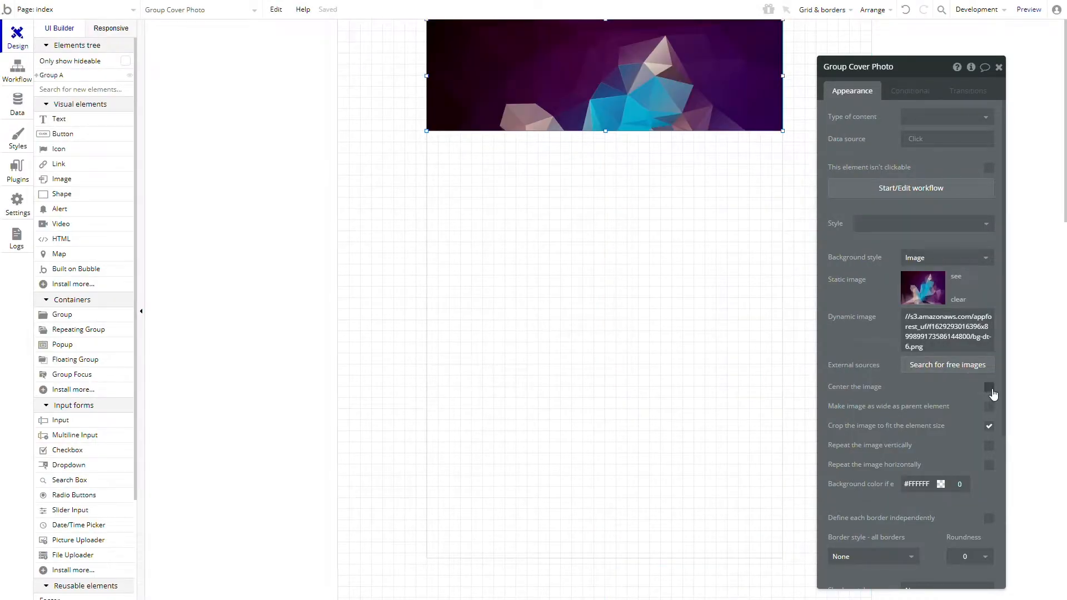
pyautogui.click(990, 387)
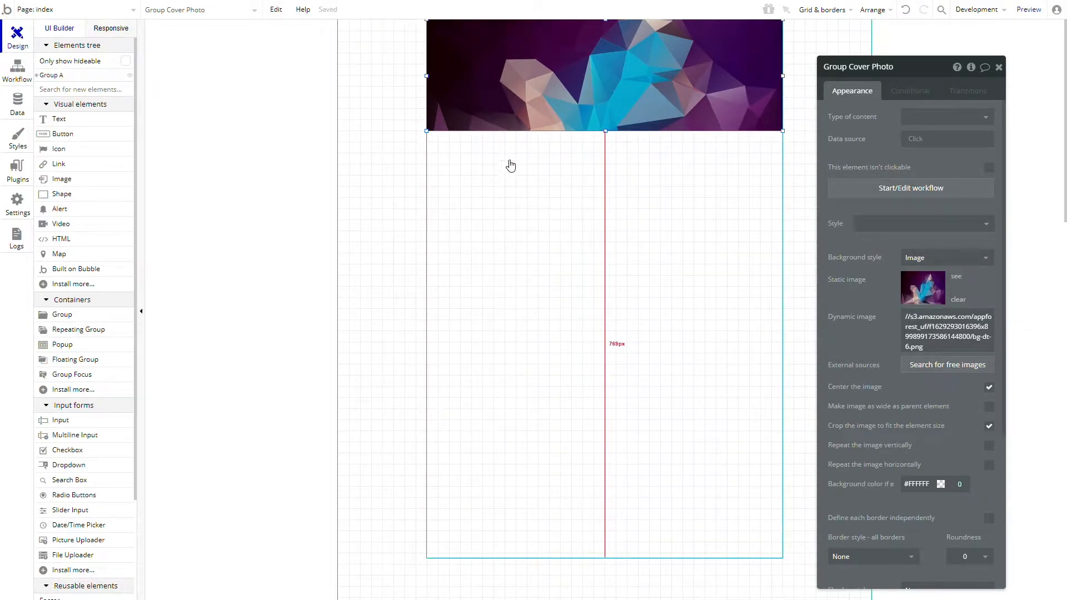
# Define the cover photo group's borders independently and set the bottom-right and bottom-left roundness to 10
pyautogui.scroll(-3, 973, 461)
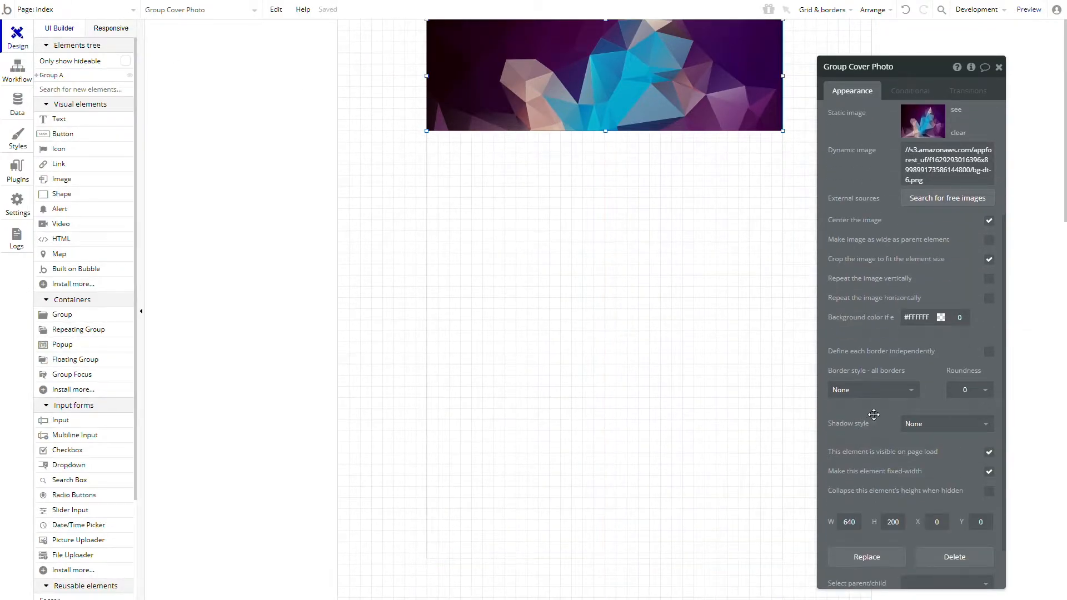
pyautogui.click(975, 393)
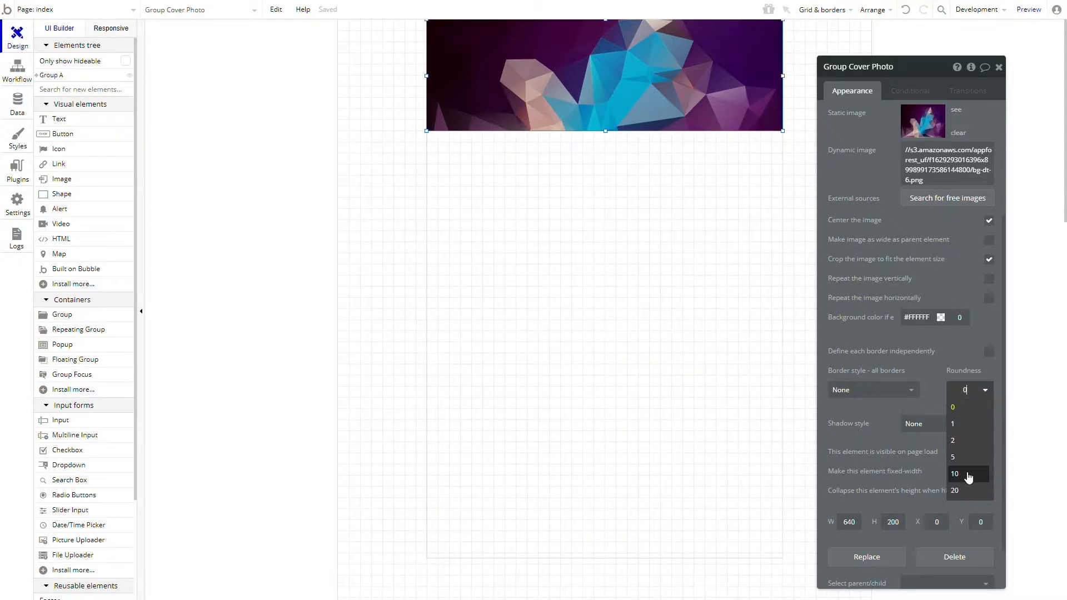
pyautogui.click(989, 353)
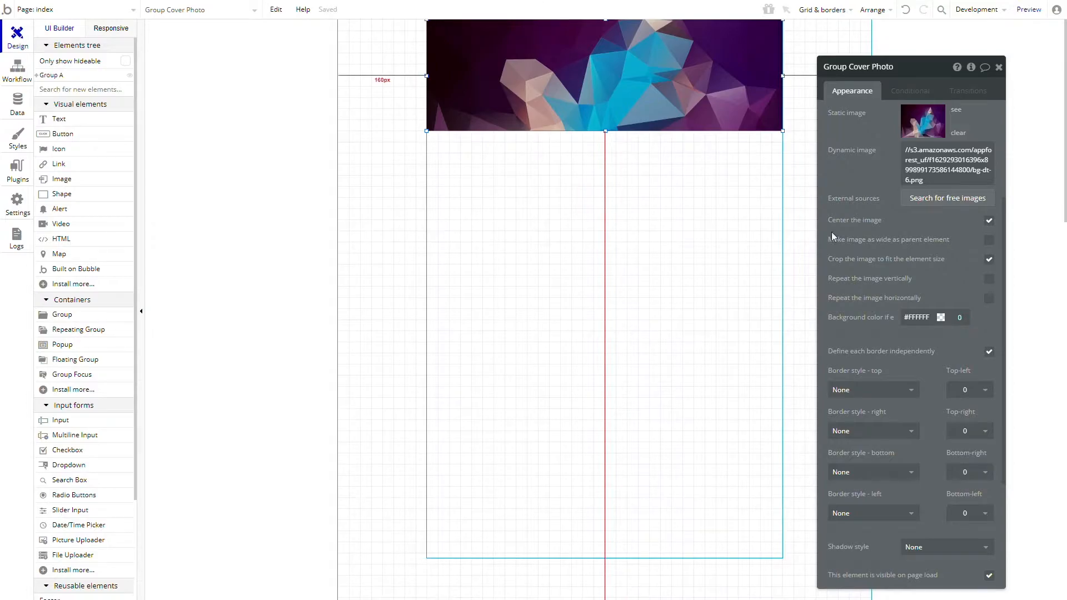
pyautogui.click(964, 472)
pyautogui.click(960, 544)
pyautogui.click(982, 518)
pyautogui.click(970, 567)
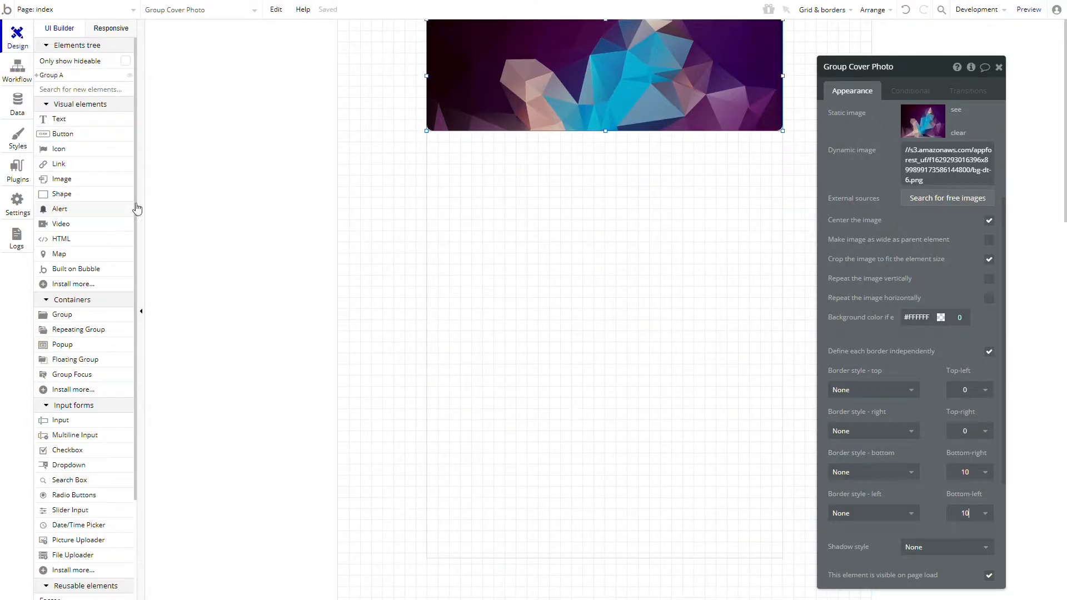
# Draw a group about 143 by 139 overlapping the cover photo's bottom edge near its horizontal middle
pyautogui.click(65, 315)
pyautogui.moveTo(559, 95)
pyautogui.mouseDown()
pyautogui.moveTo(657, 159)
pyautogui.moveTo(638, 173)
pyautogui.mouseUp()
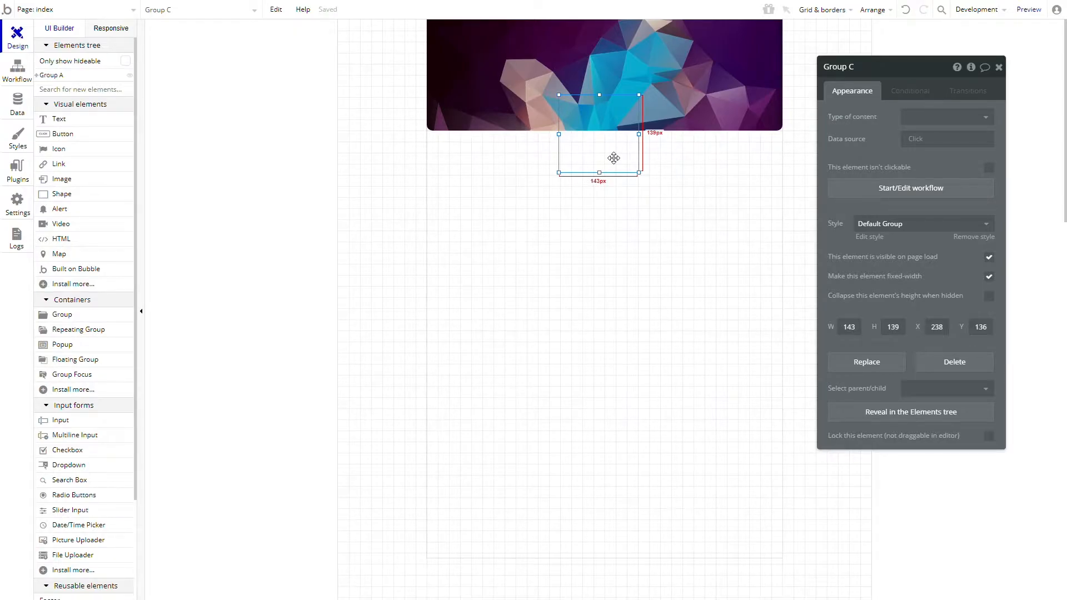
pyautogui.moveTo(612, 161); pyautogui.dragTo(614, 163)
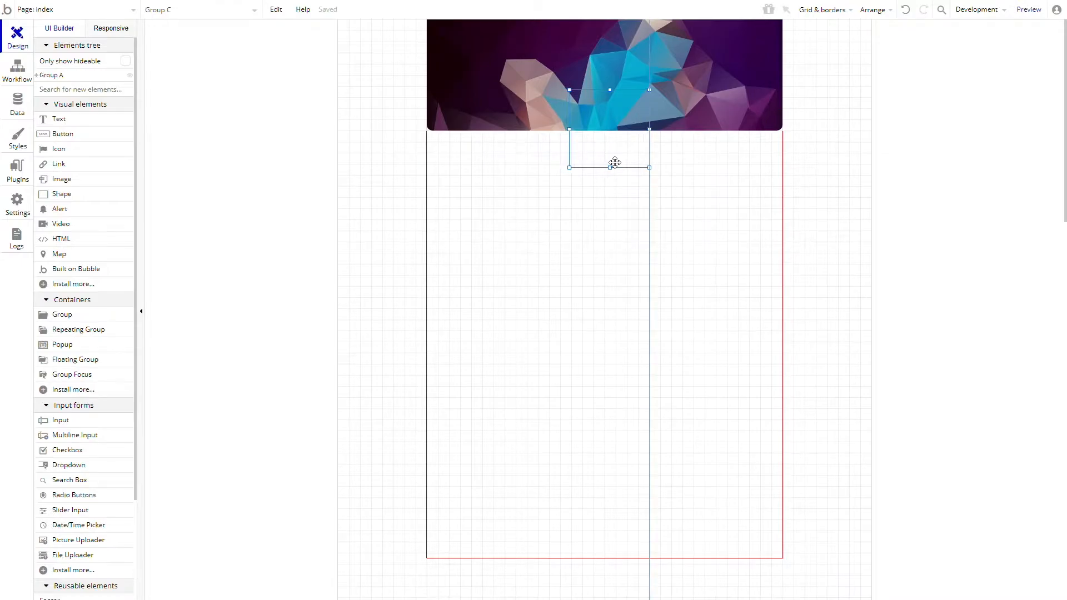
# Set the new group's width and height to 140 and rename it Group Profile Picture
pyautogui.click(856, 326)
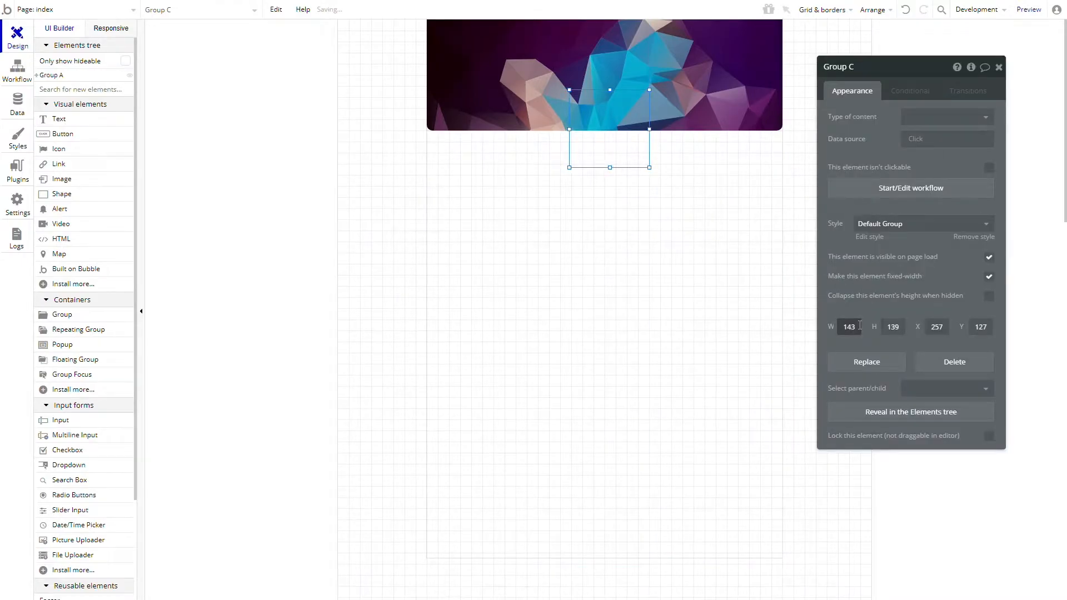
pyautogui.write('140')
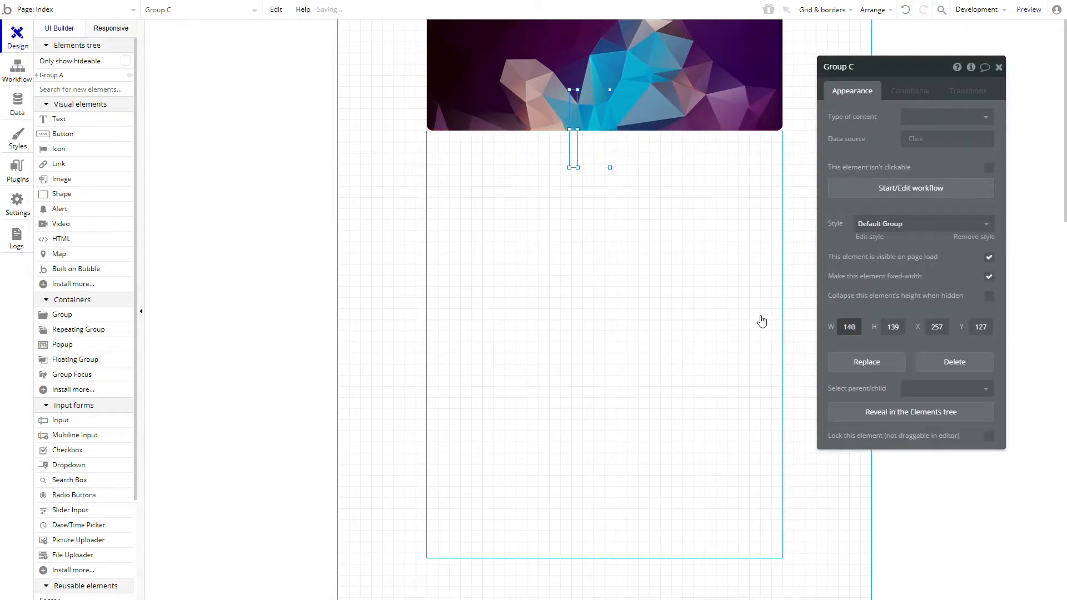
pyautogui.press('Tab')
pyautogui.write('104')
pyautogui.press('BackSpace')
pyautogui.press('BackSpace')
pyautogui.write('40')
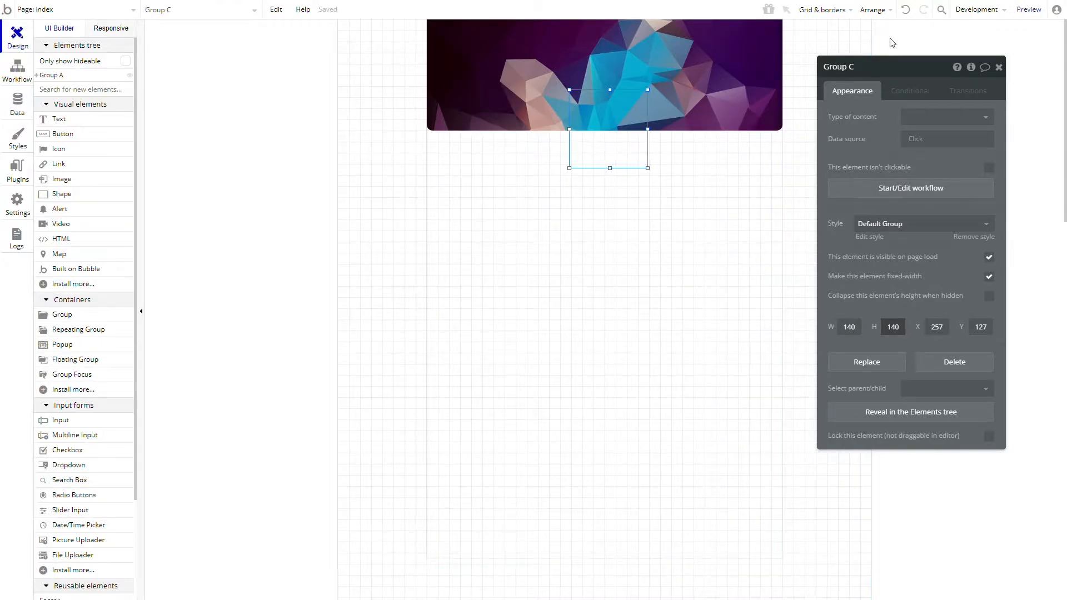
pyautogui.click(882, 65)
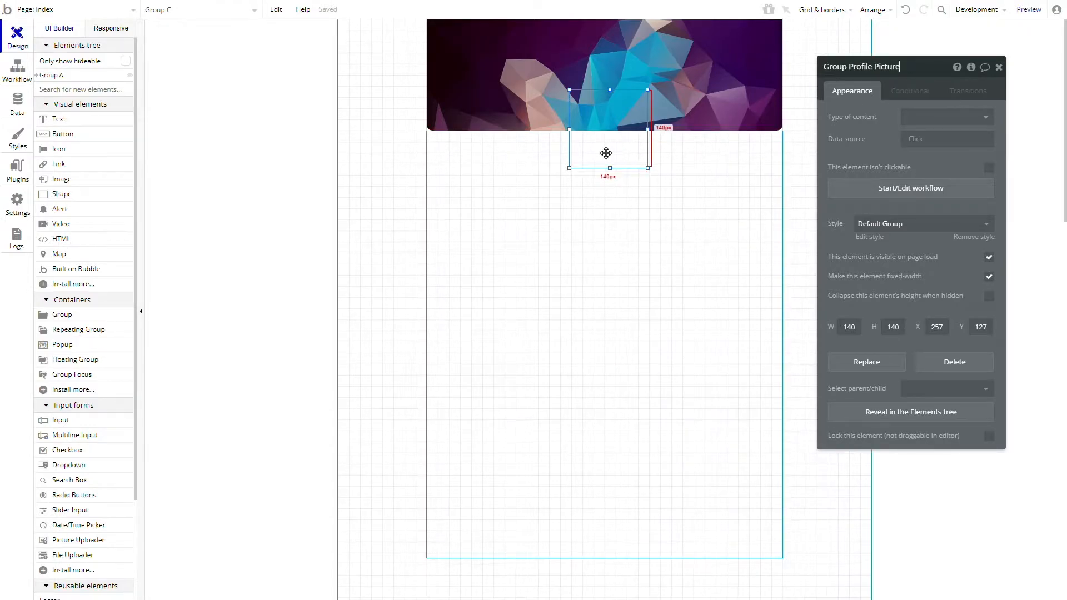
# Position the profile picture group at Y 130 and center it horizontally in its container
pyautogui.moveTo(606, 153); pyautogui.dragTo(606, 152)
pyautogui.moveTo(605, 152); pyautogui.dragTo(606, 153)
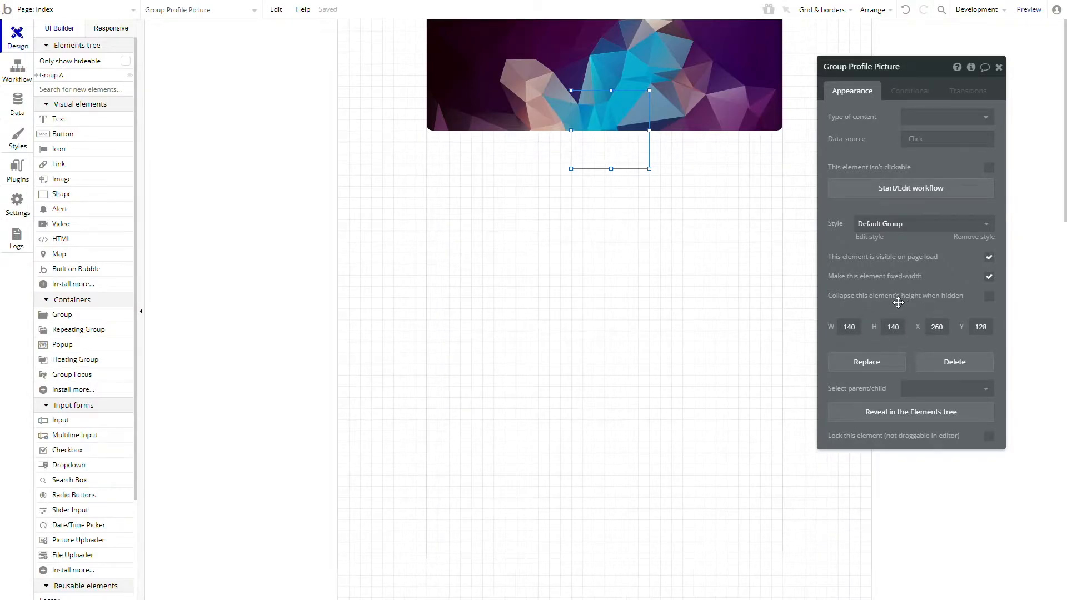
pyautogui.click(976, 327)
pyautogui.write('130')
pyautogui.press('Return')
pyautogui.rightClick(600, 145)
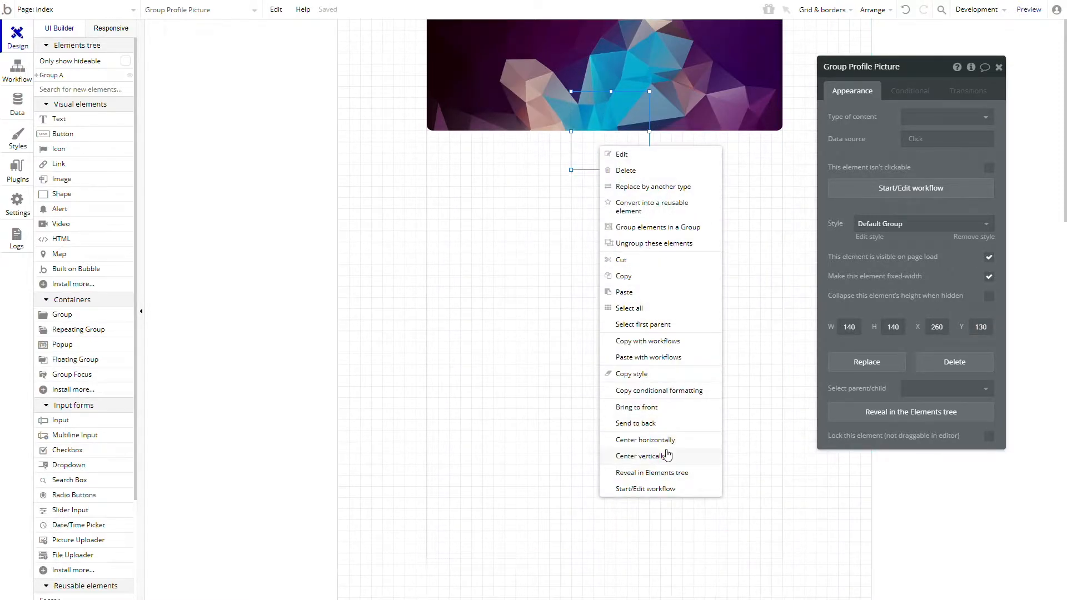
pyautogui.click(669, 444)
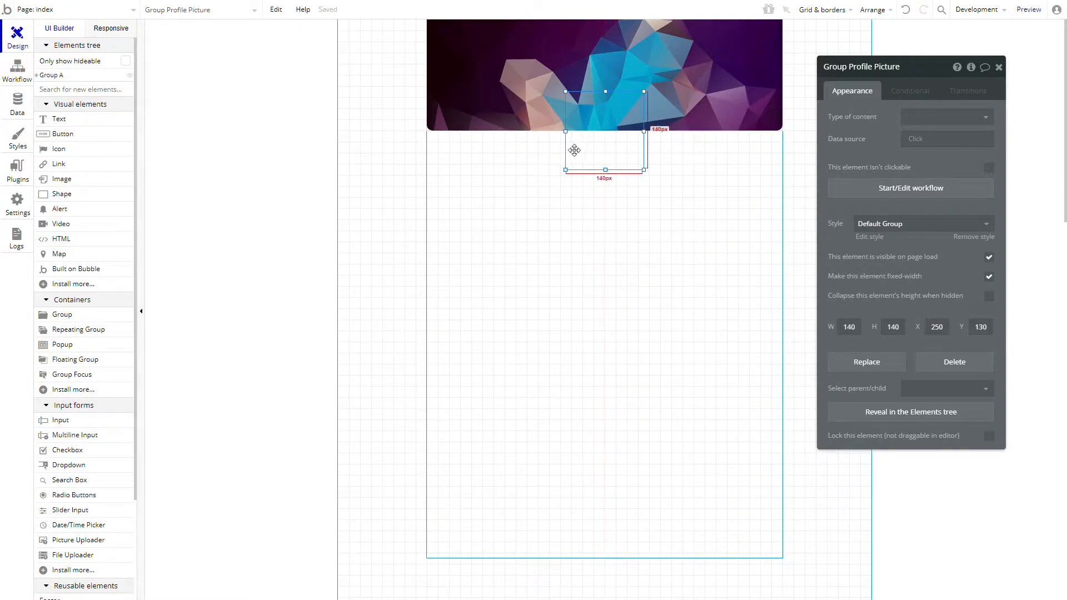
# Remove the profile picture group's style and set its background style to Image
pyautogui.click(917, 224)
pyautogui.click(917, 245)
pyautogui.click(938, 260)
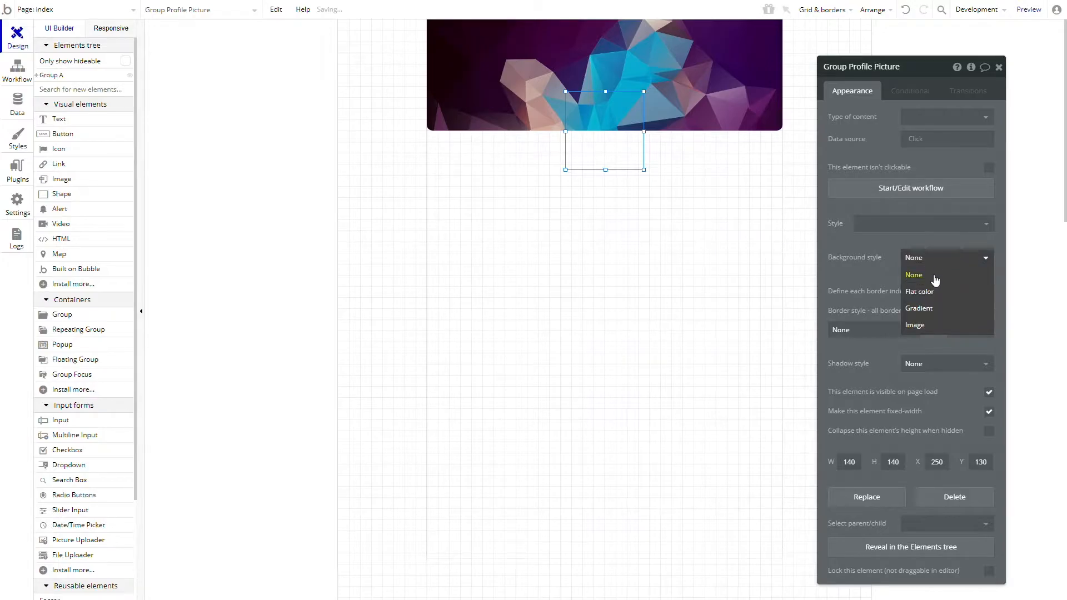
pyautogui.click(922, 322)
# Upload cheer.jpg as the profile picture group's background and center the image
pyautogui.click(922, 286)
pyautogui.doubleClick(191, 99)
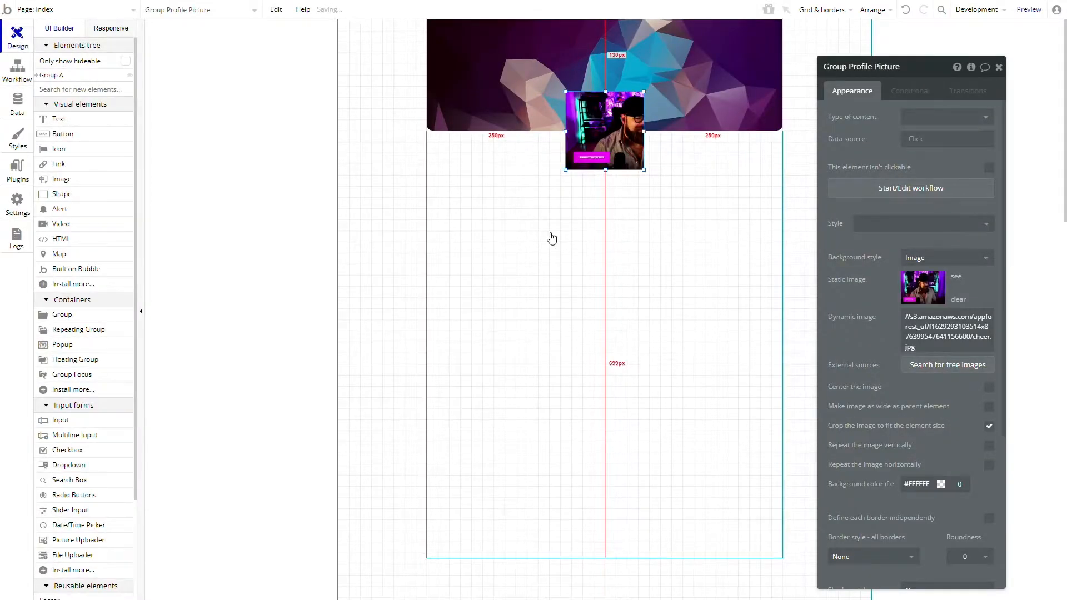
pyautogui.click(991, 389)
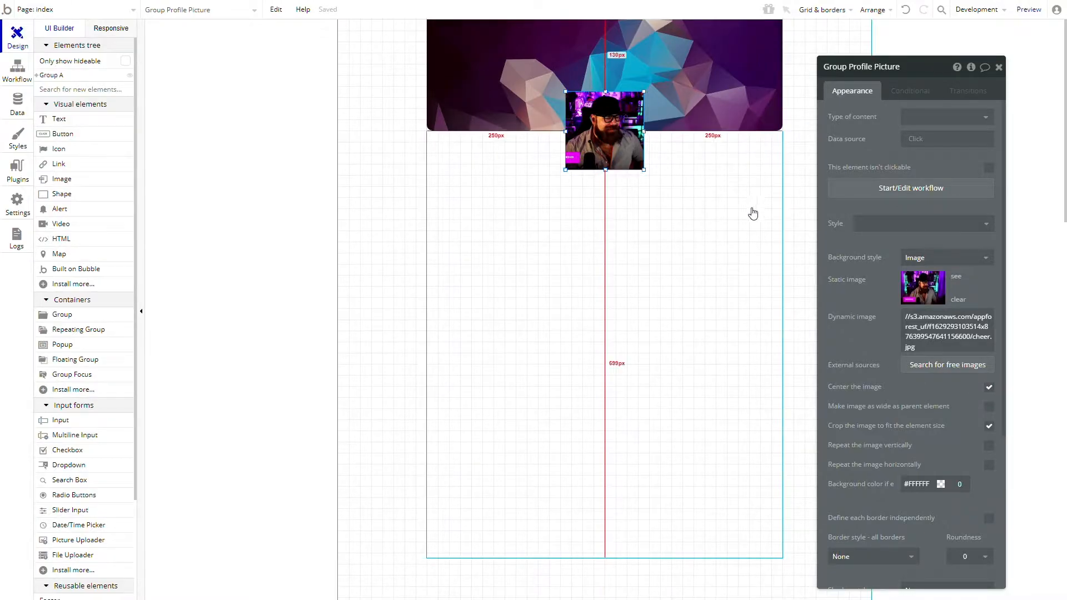
# Set the profile picture group's border roundness to 100 to make it circular
pyautogui.scroll(-1, 884, 400)
pyautogui.scroll(-2, 903, 428)
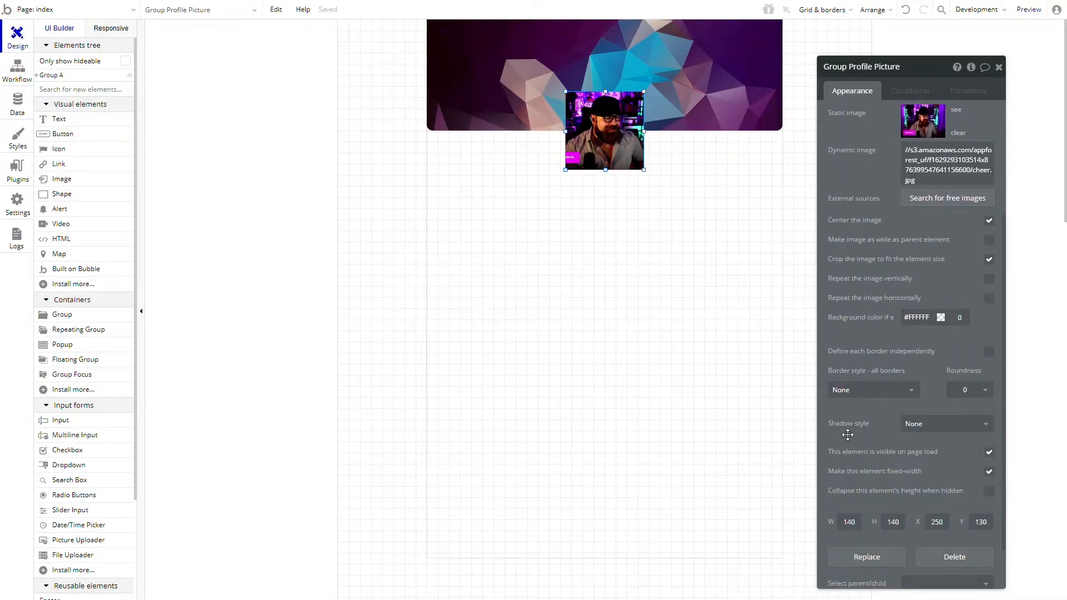
pyautogui.click(977, 392)
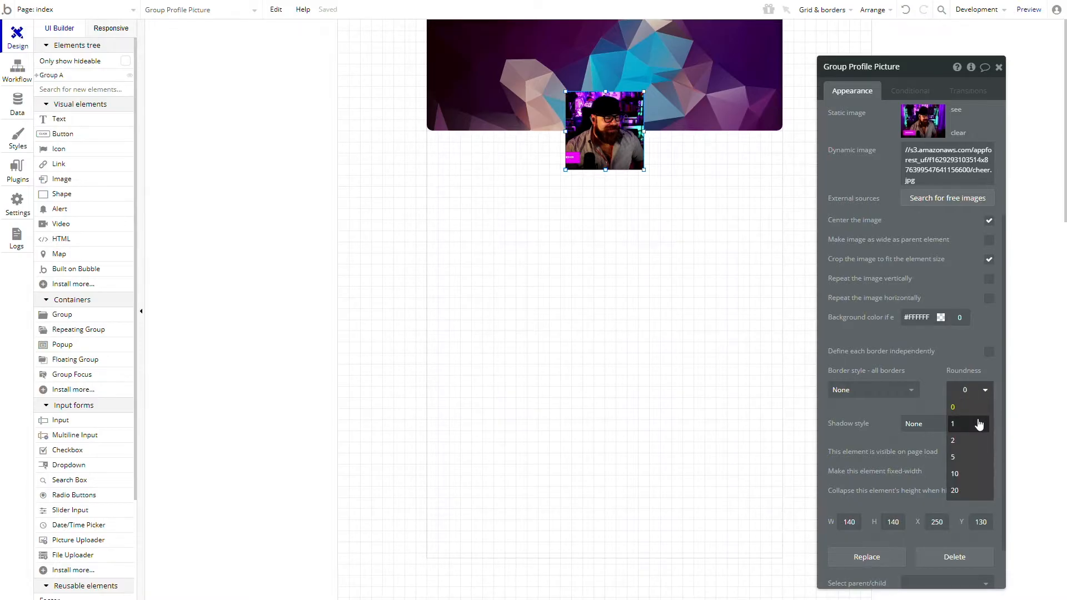
pyautogui.write('100')
pyautogui.press('BackSpace')
pyautogui.press('Return')
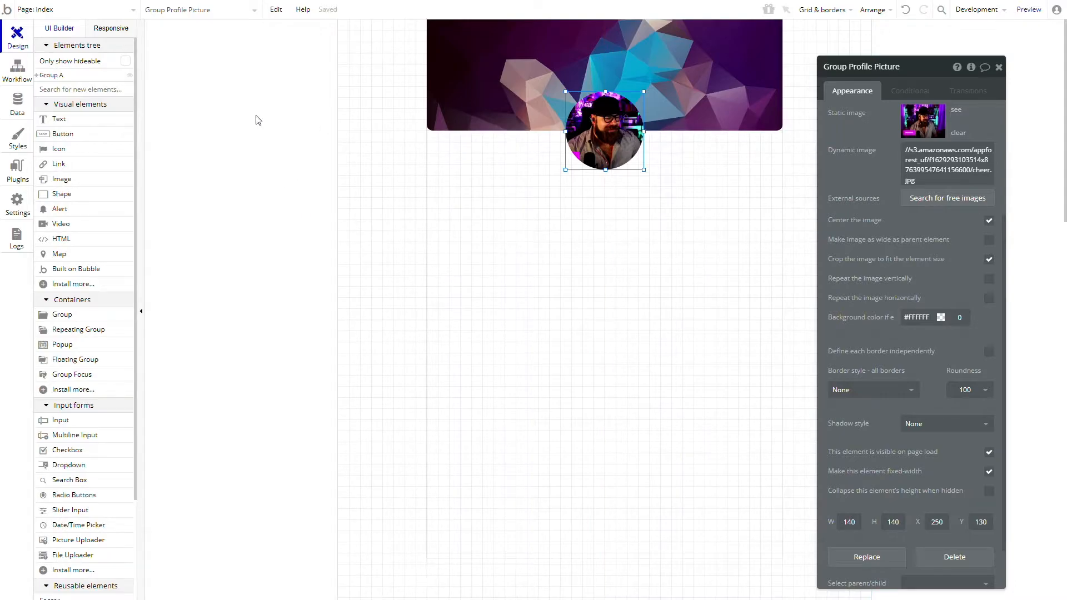
pyautogui.click(295, 141)
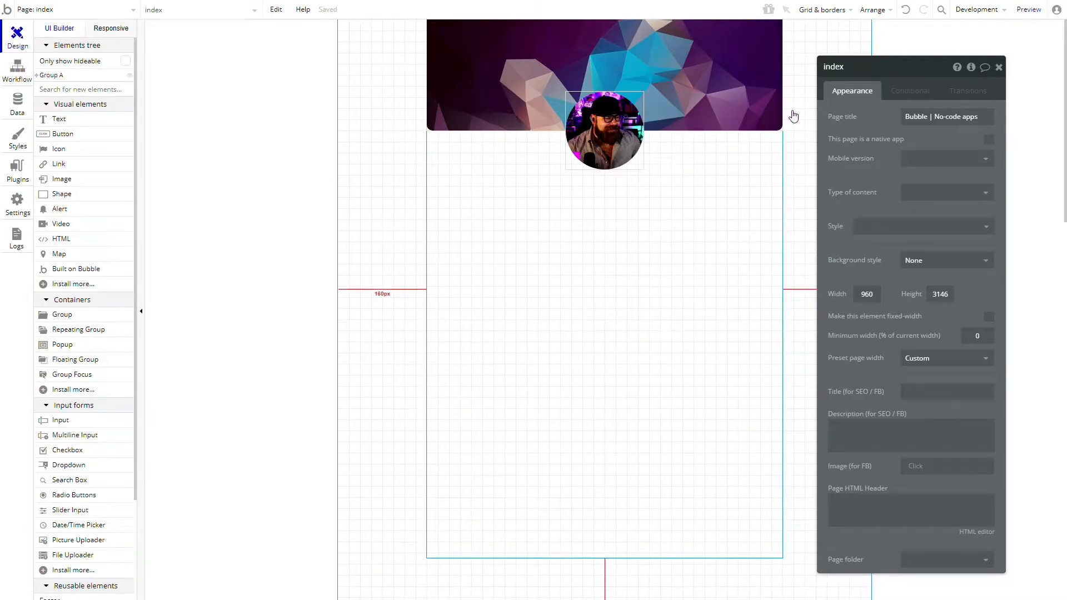
pyautogui.click(603, 140)
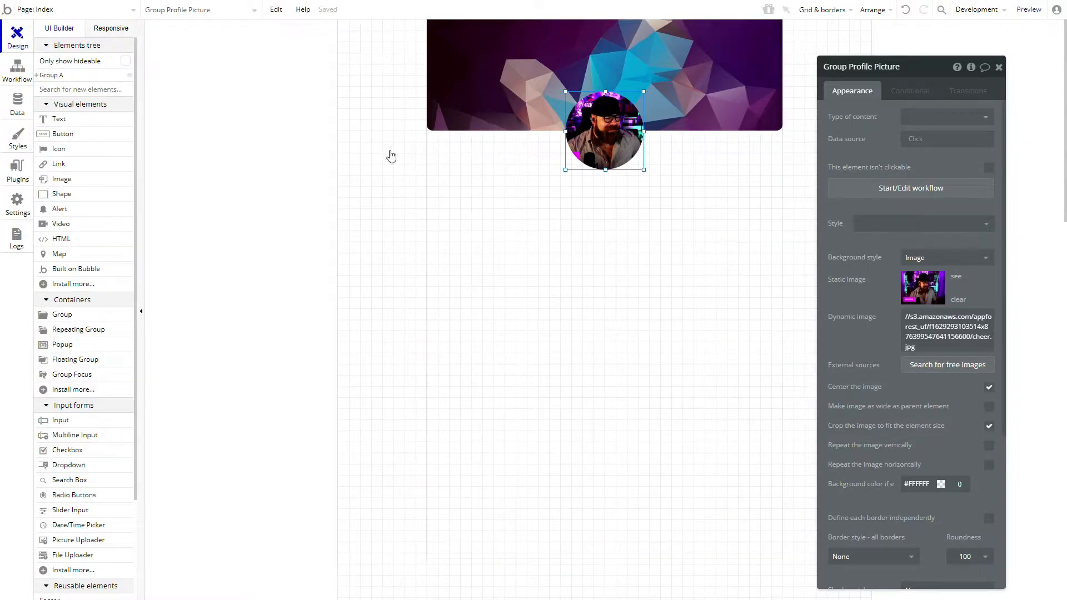
# Draw a text element about 182 by 39 just below the profile picture and rename it Text Display Name
pyautogui.click(83, 315)
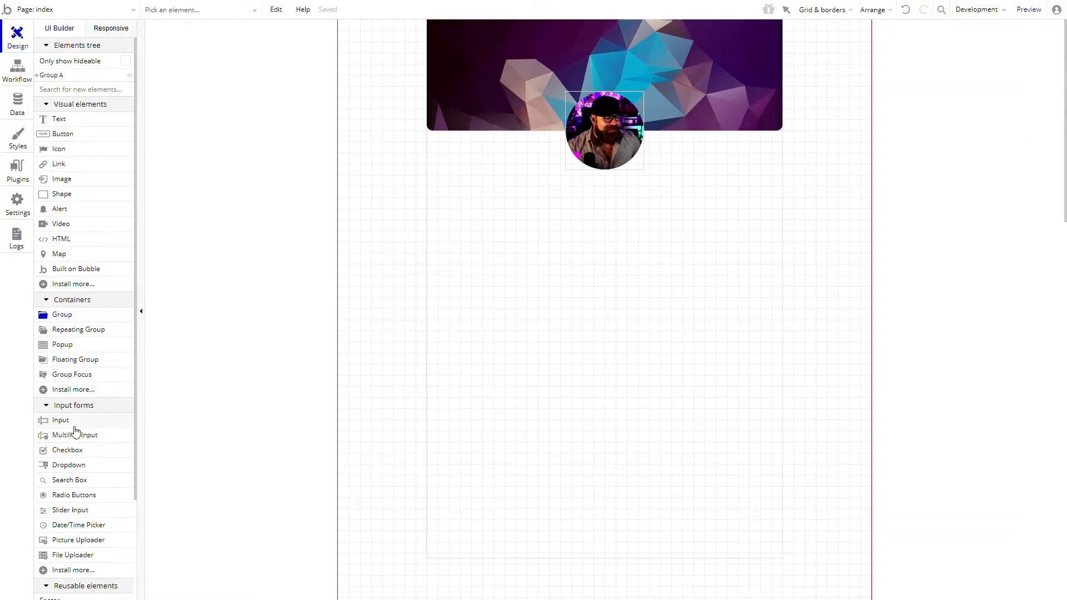
pyautogui.click(63, 119)
pyautogui.moveTo(553, 176); pyautogui.dragTo(654, 197)
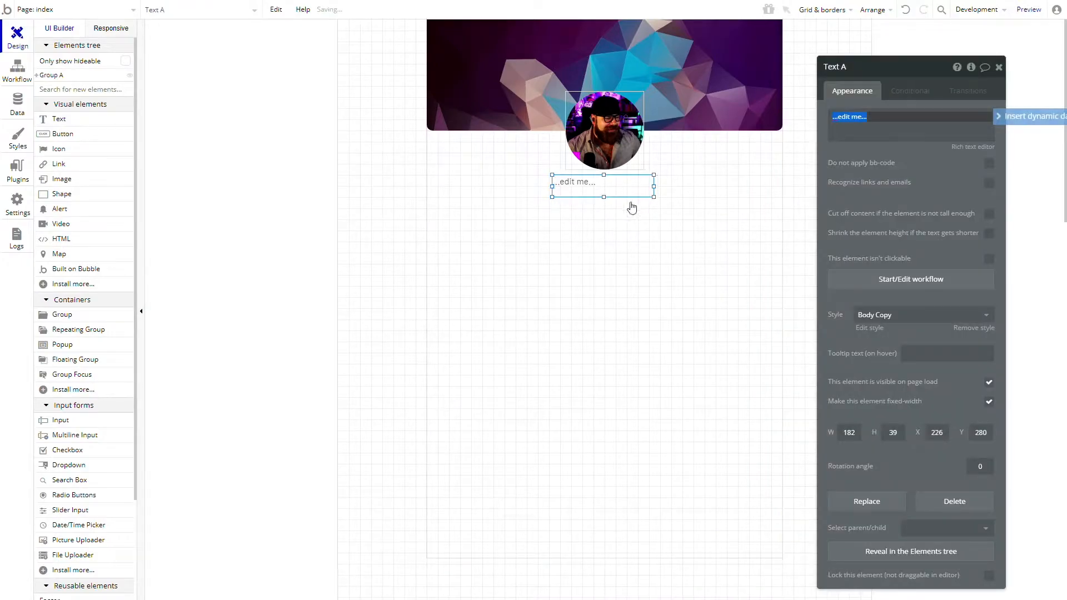
pyautogui.doubleClick(874, 67)
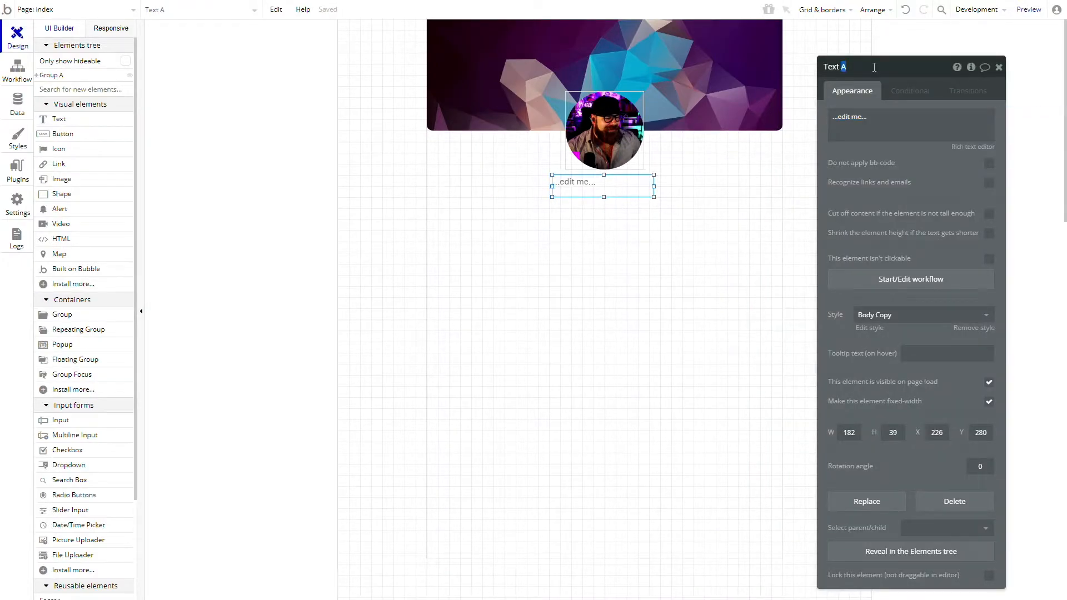
pyautogui.write('Display Name')
pyautogui.press('Return')
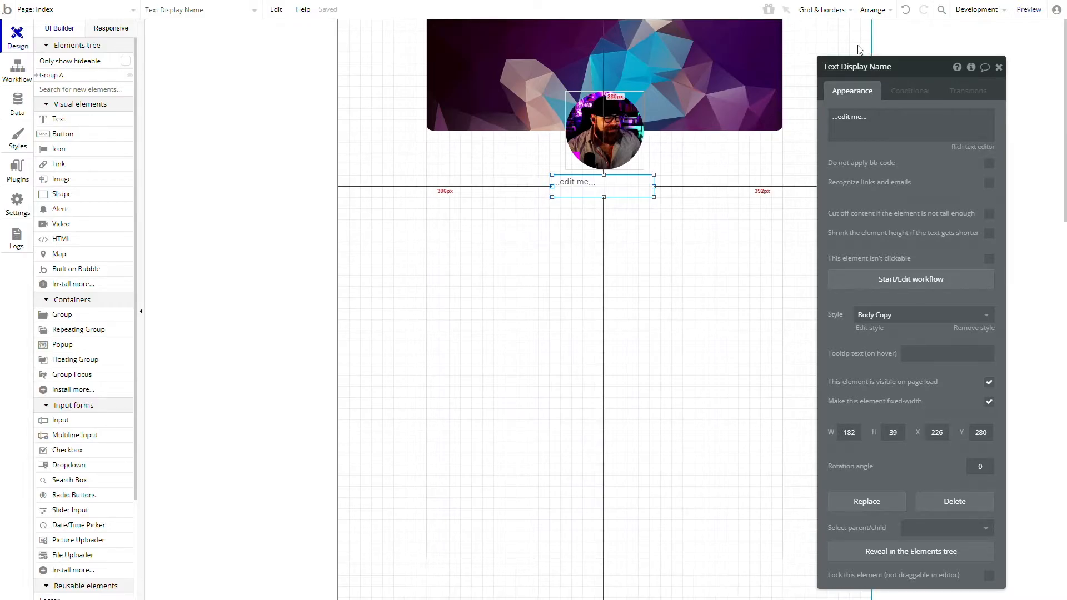
# Set the display name text to Beardville and remove the element's style
pyautogui.click(878, 121)
pyautogui.write('Beardville')
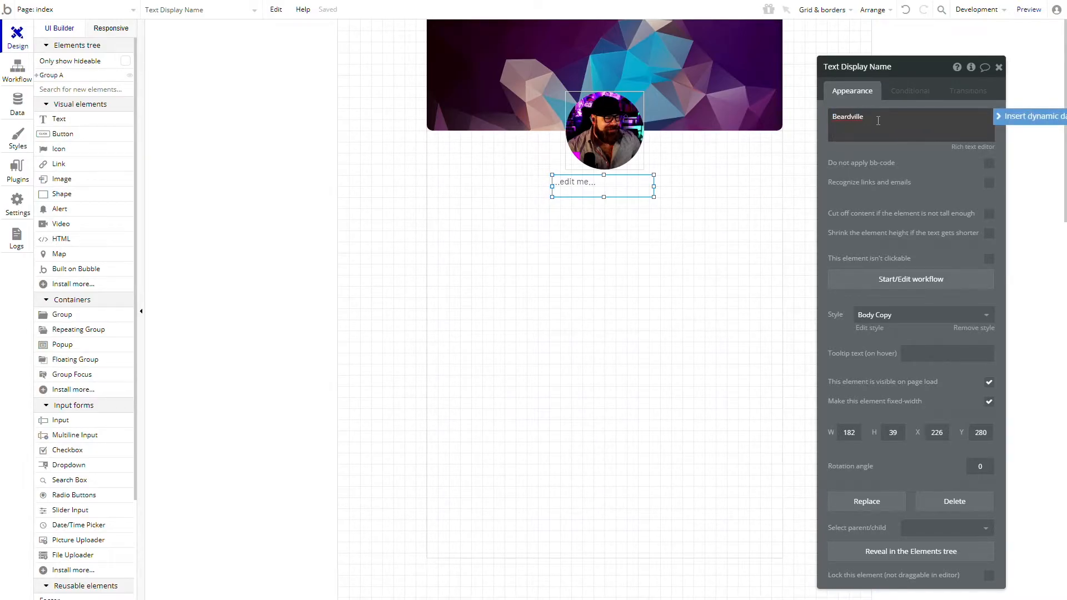
pyautogui.click(906, 316)
pyautogui.click(895, 344)
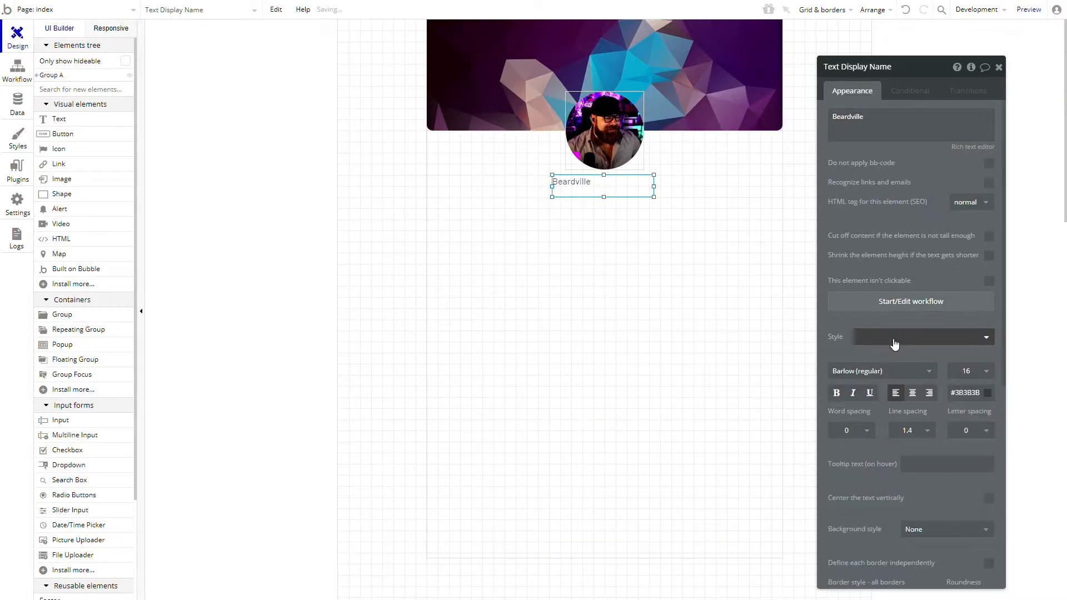
# Set the display name's font to Inter (700) and its font size to 18
pyautogui.click(926, 376)
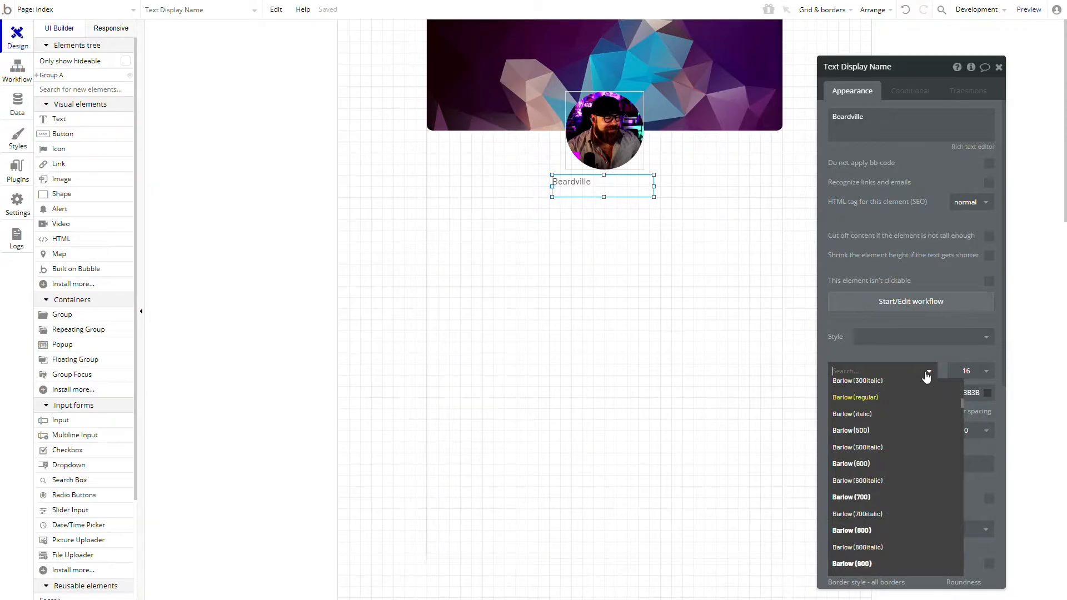
pyautogui.write('inter')
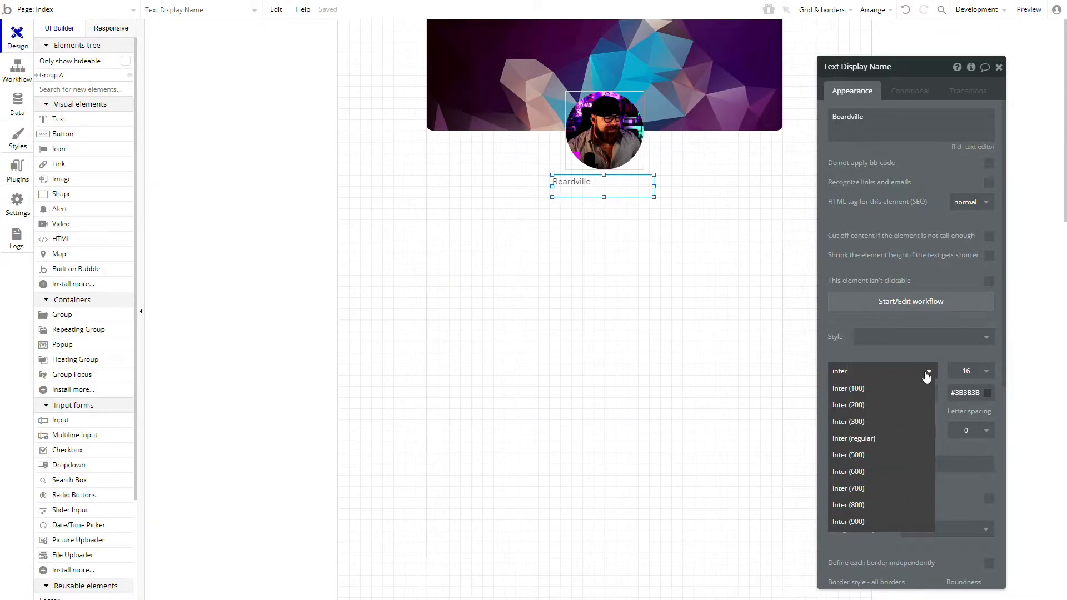
pyautogui.click(869, 492)
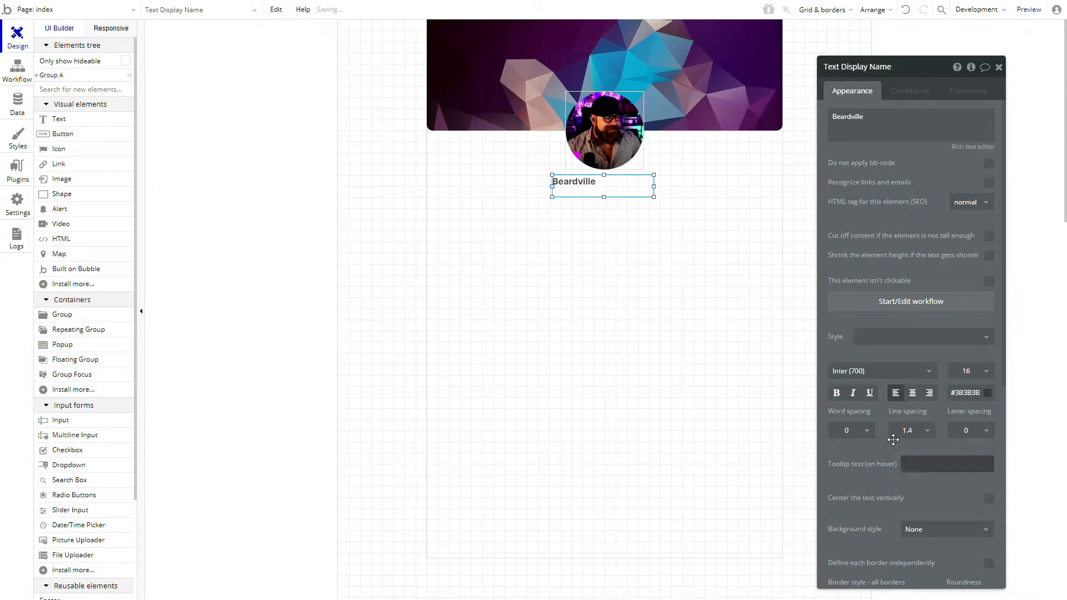
pyautogui.click(964, 372)
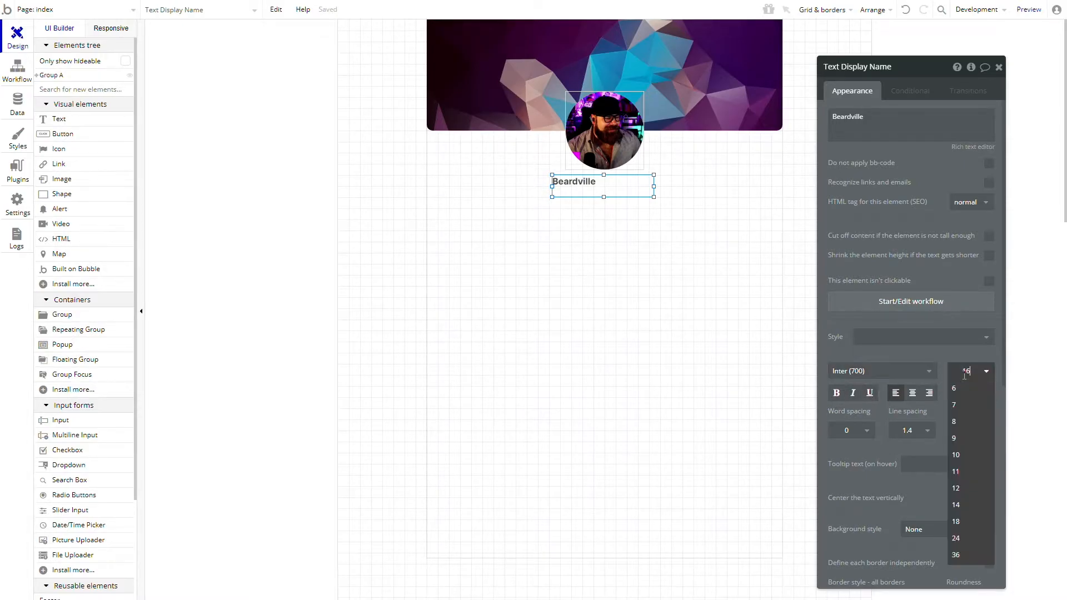
pyautogui.click(964, 538)
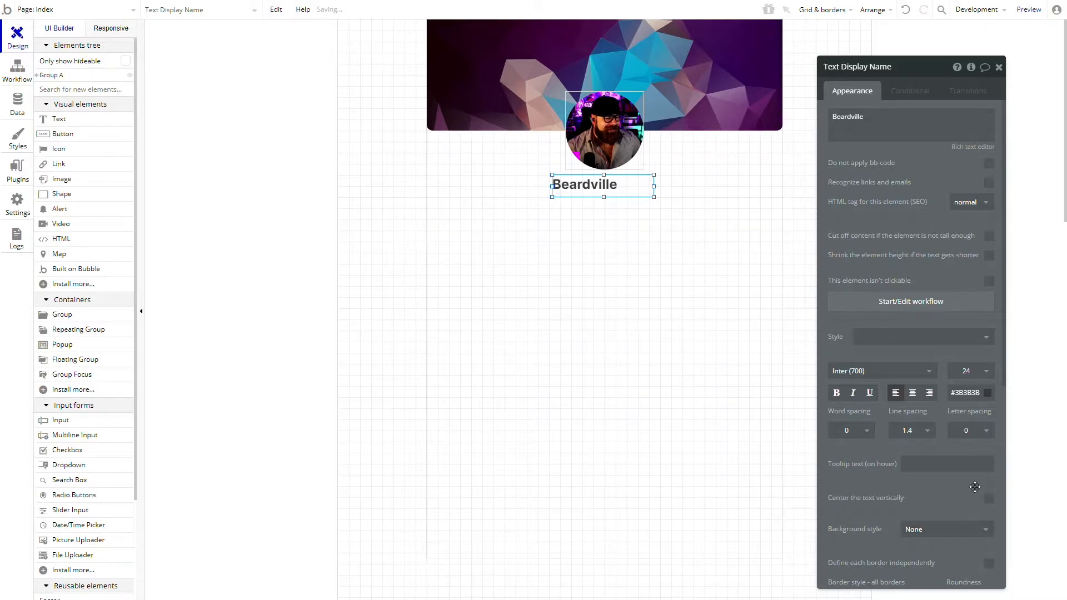
pyautogui.click(989, 372)
pyautogui.click(970, 522)
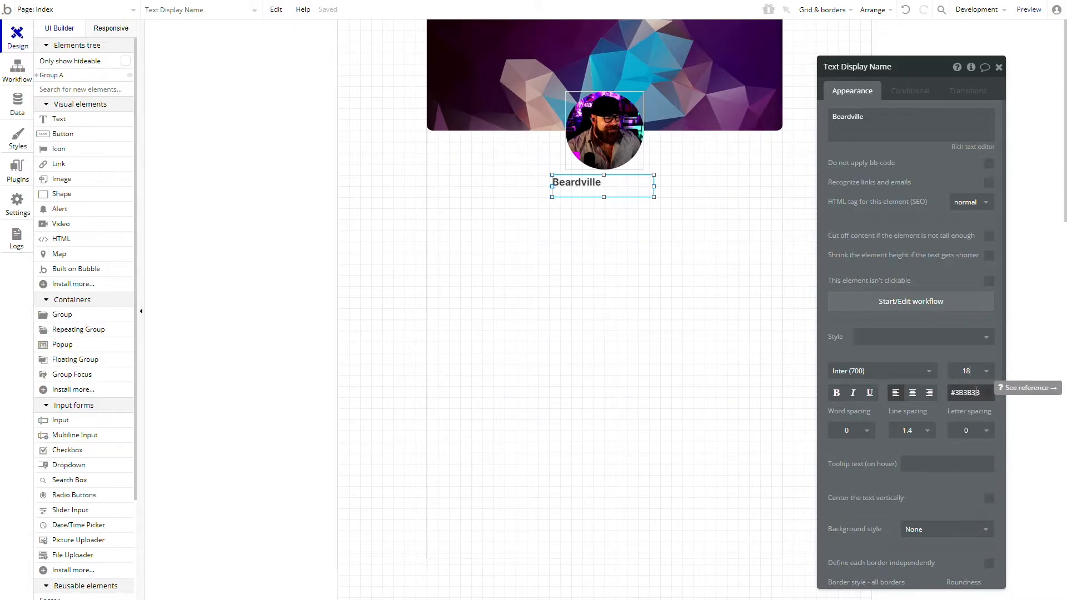
# Center-align the display name text and set its line spacing to 1.5
pyautogui.click(911, 392)
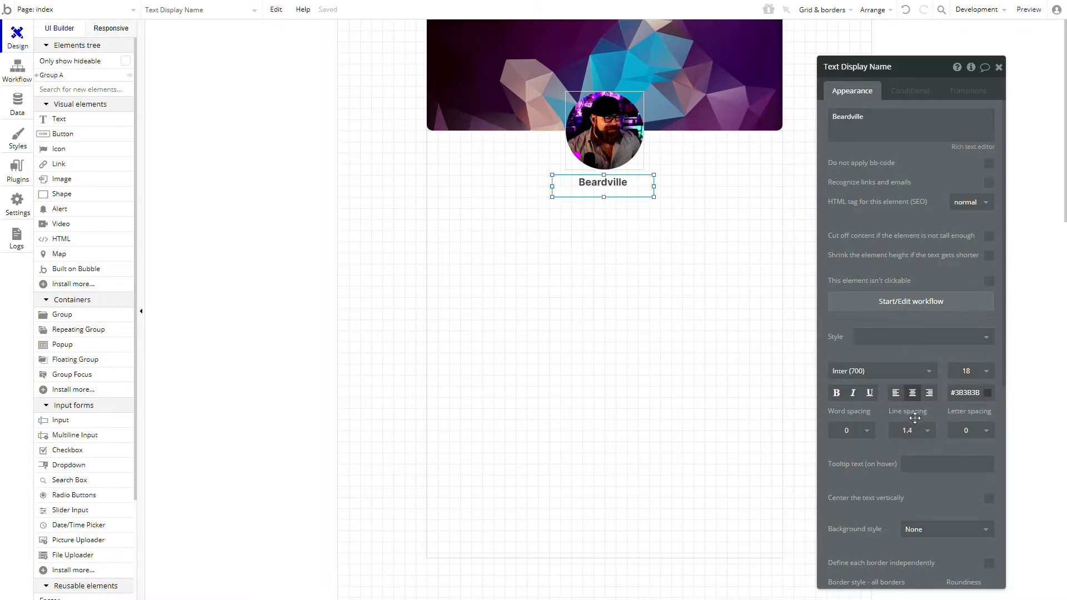
pyautogui.click(911, 431)
pyautogui.click(918, 483)
# Set the display name element's height to 27 and center it horizontally in the container group
pyautogui.scroll(-2, 886, 456)
pyautogui.scroll(2, 864, 436)
pyautogui.scroll(-1, 864, 436)
pyautogui.scroll(-3, 914, 390)
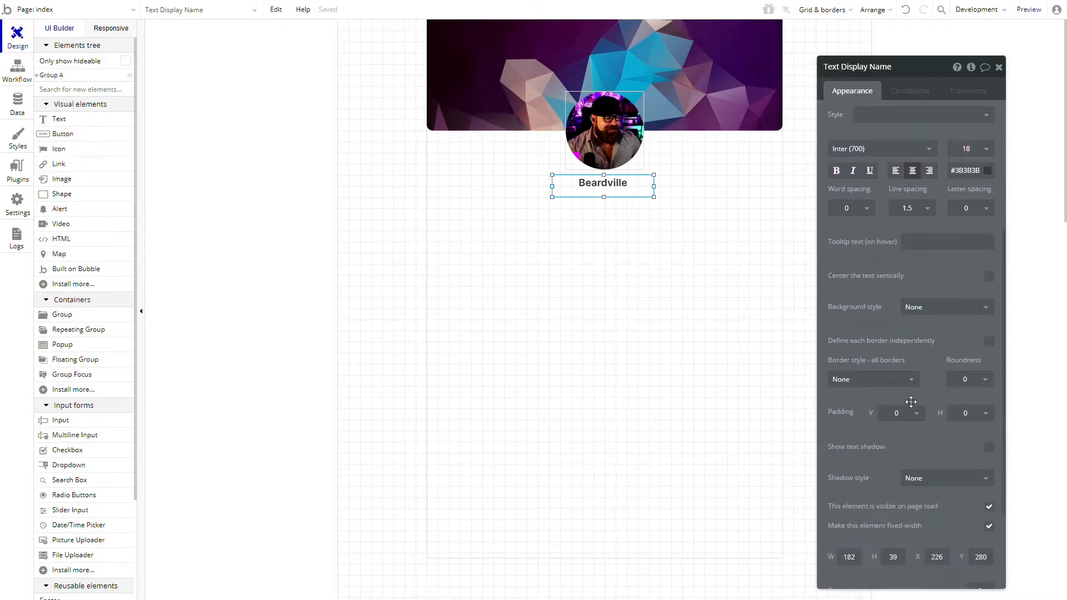
pyautogui.doubleClick(887, 557)
pyautogui.write('27')
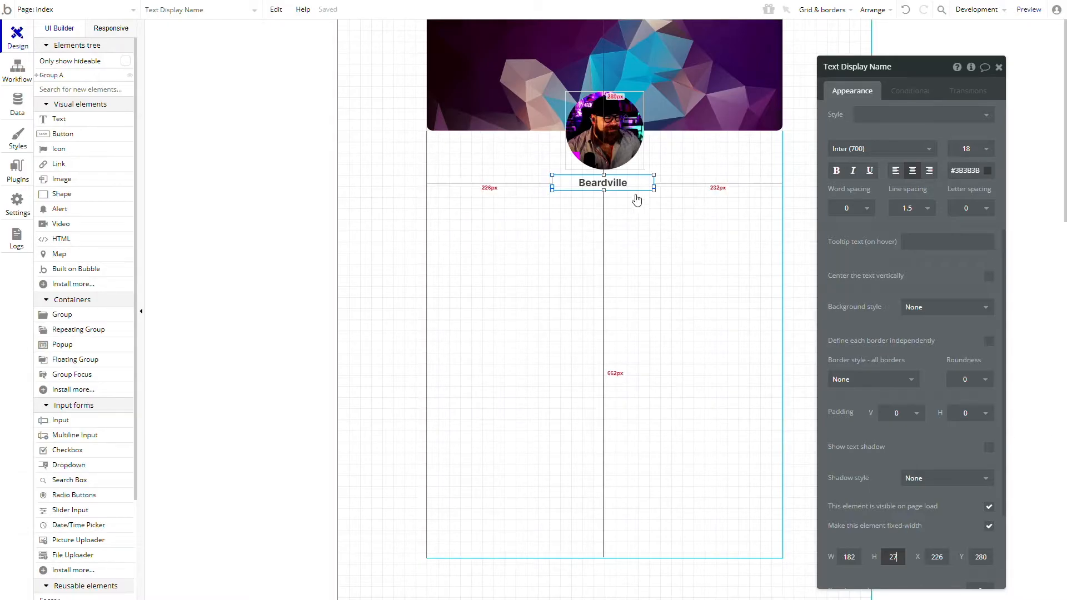
pyautogui.rightClick(617, 181)
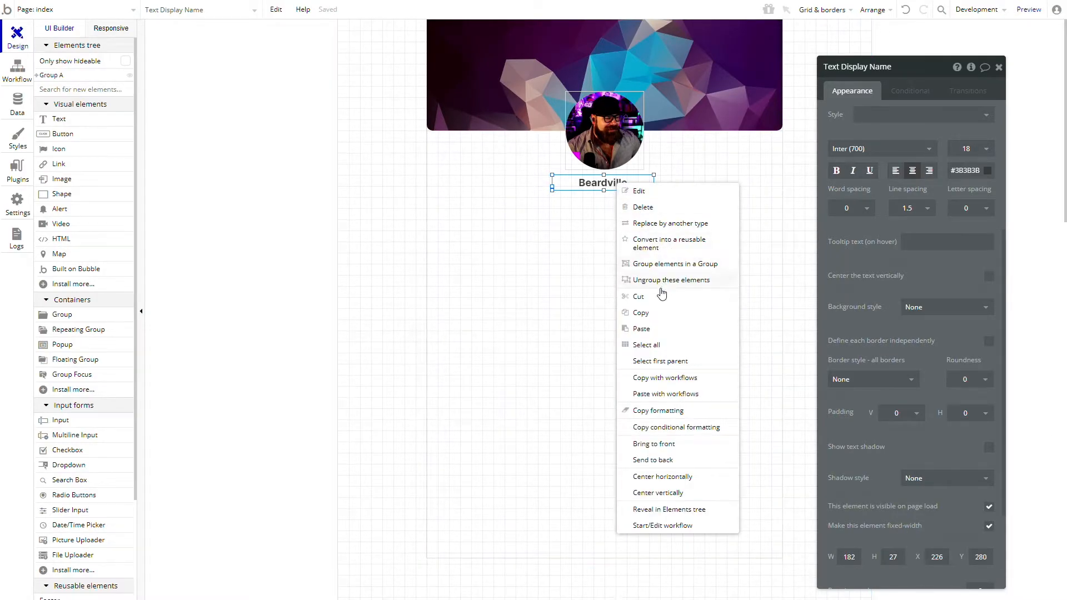
pyautogui.click(682, 481)
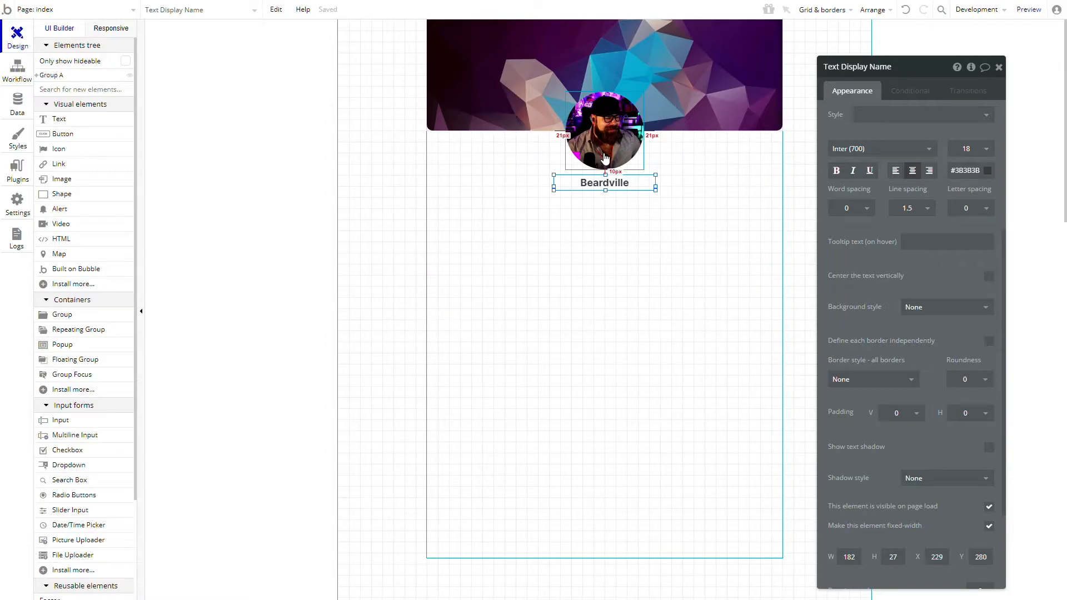
# Add a text element about 232 by 84 px below the display name and rename it Text Description Text
pyautogui.click(60, 120)
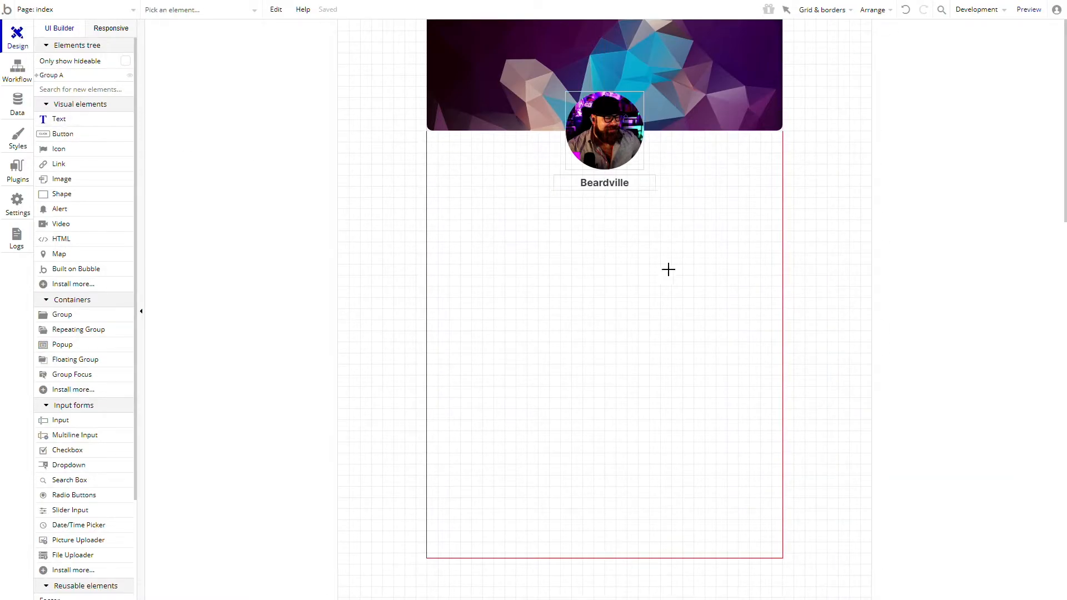
pyautogui.moveTo(539, 201); pyautogui.dragTo(618, 223)
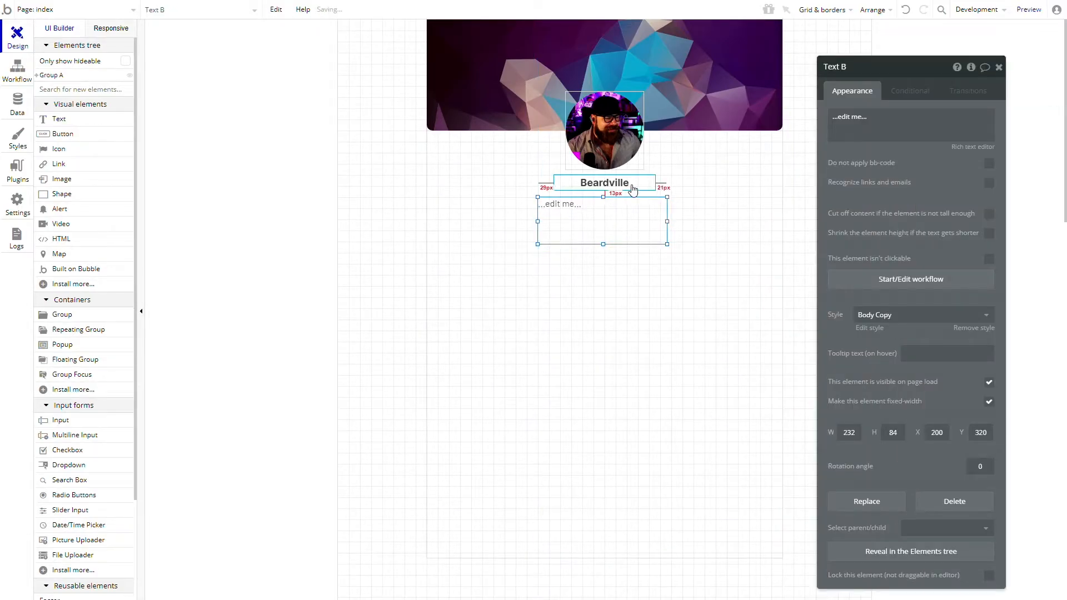
pyautogui.click(855, 67)
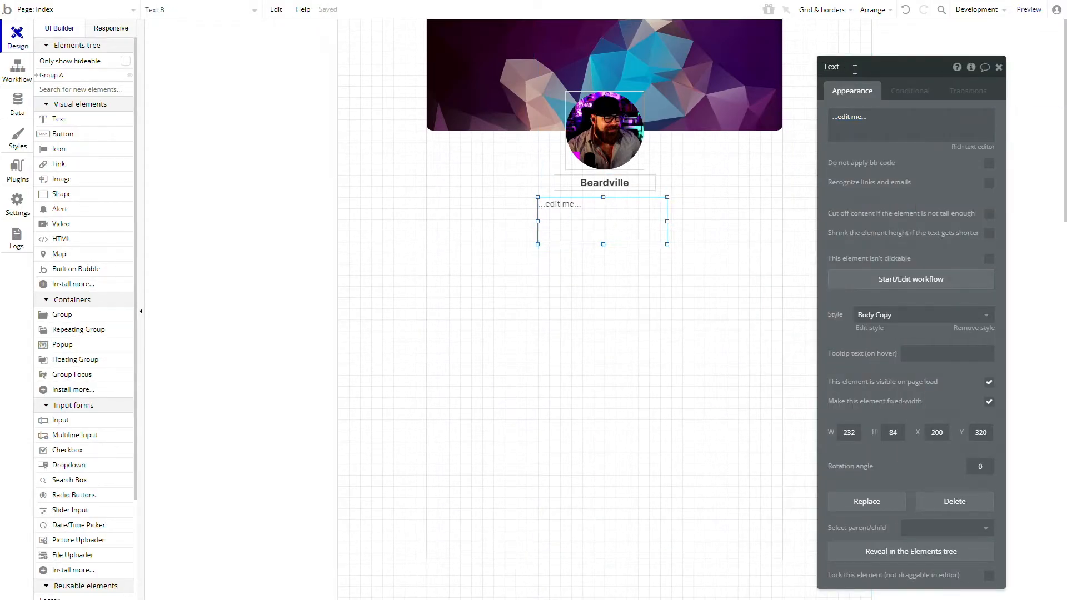
pyautogui.write('Description Text')
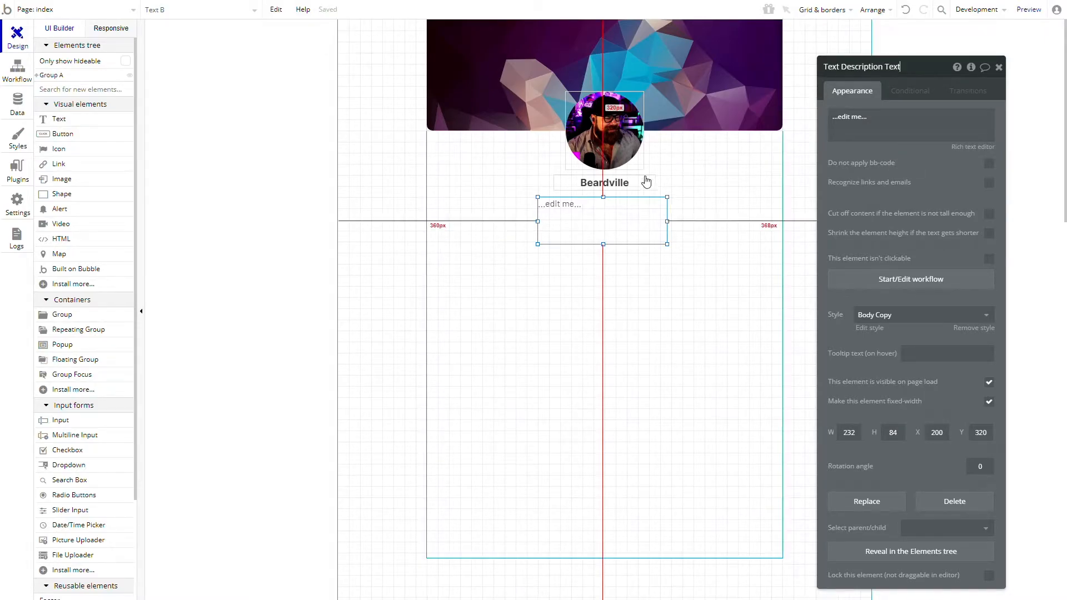
pyautogui.click(899, 124)
pyautogui.click(900, 124)
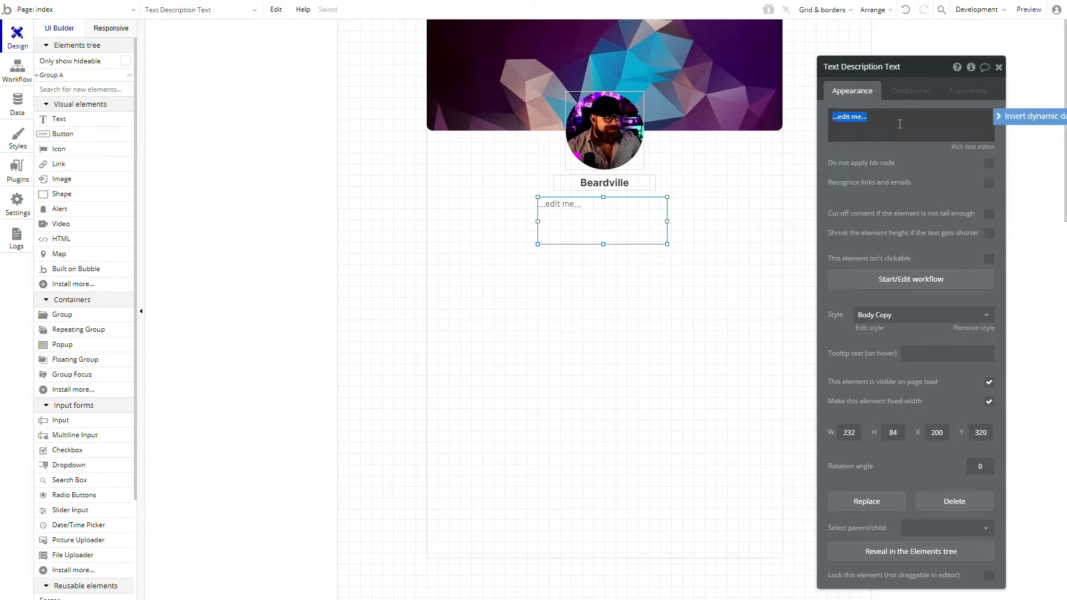
# Remove the description text's style and set its font to Inter (600)
pyautogui.click(907, 315)
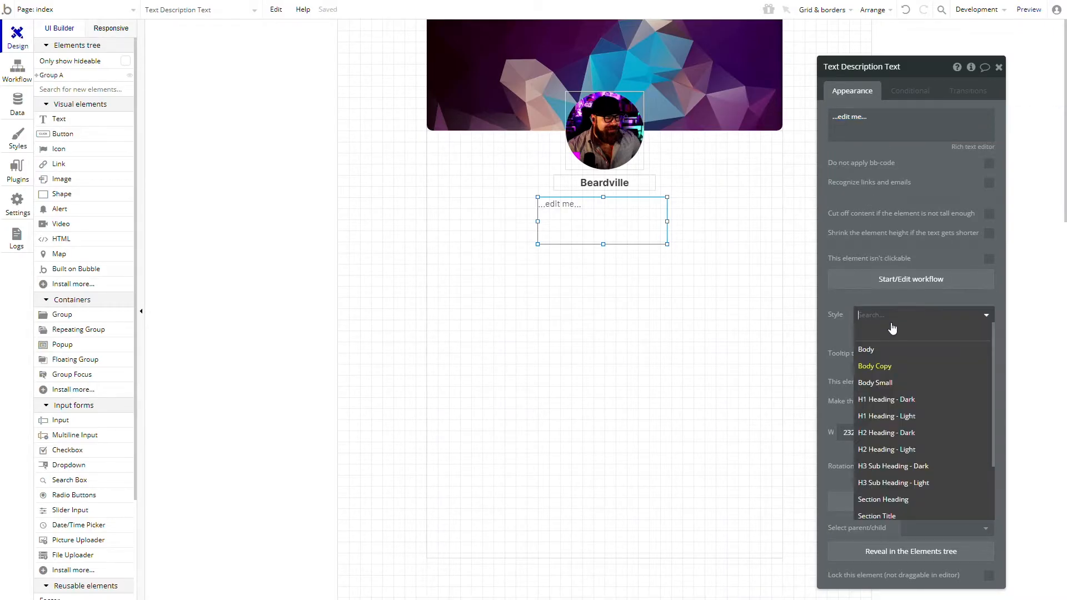
pyautogui.click(909, 349)
pyautogui.click(922, 371)
pyautogui.write('inter')
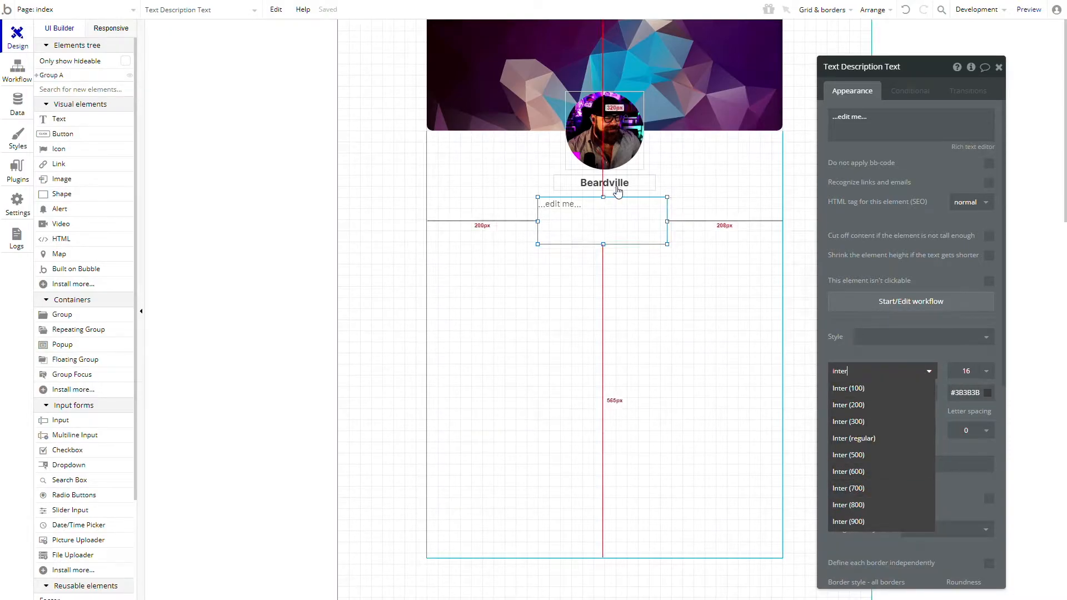
pyautogui.click(861, 470)
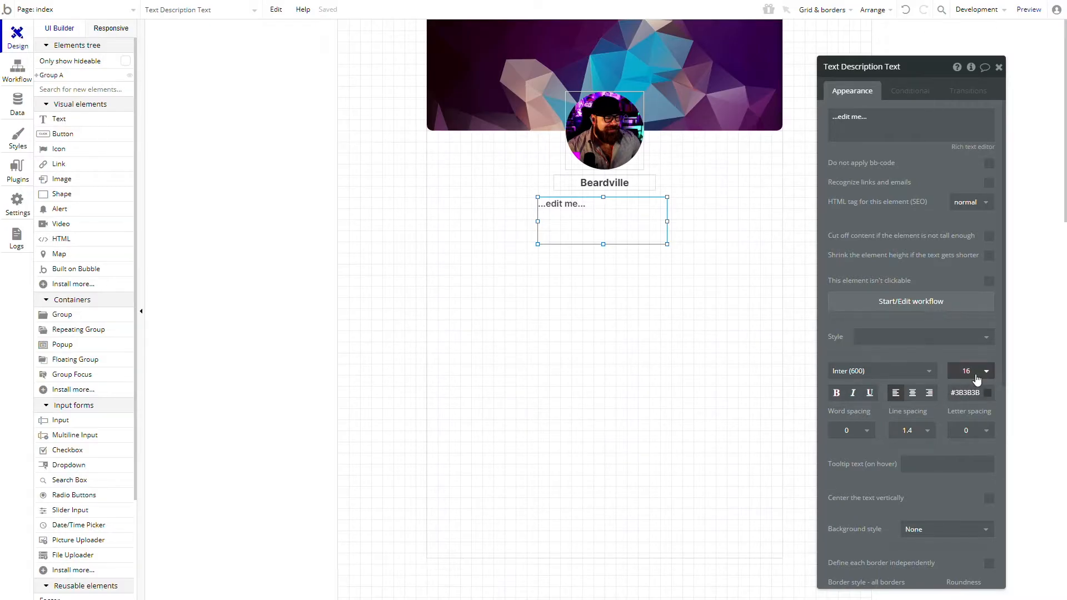
# Set the description text's line spacing to 1.5 and its height to 24
pyautogui.click(919, 434)
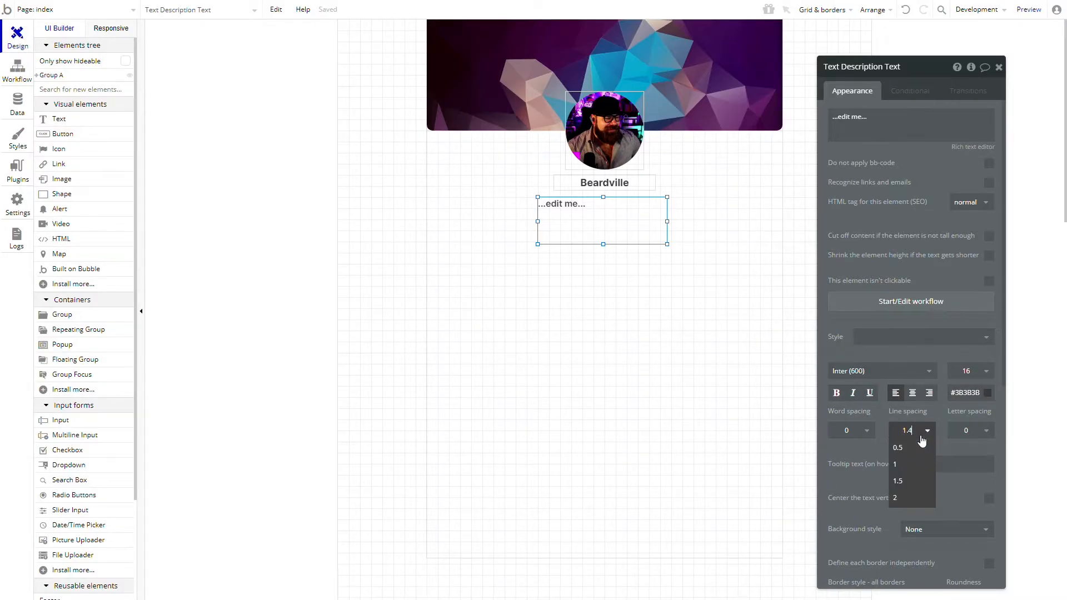
pyautogui.click(906, 484)
pyautogui.scroll(-2, 866, 462)
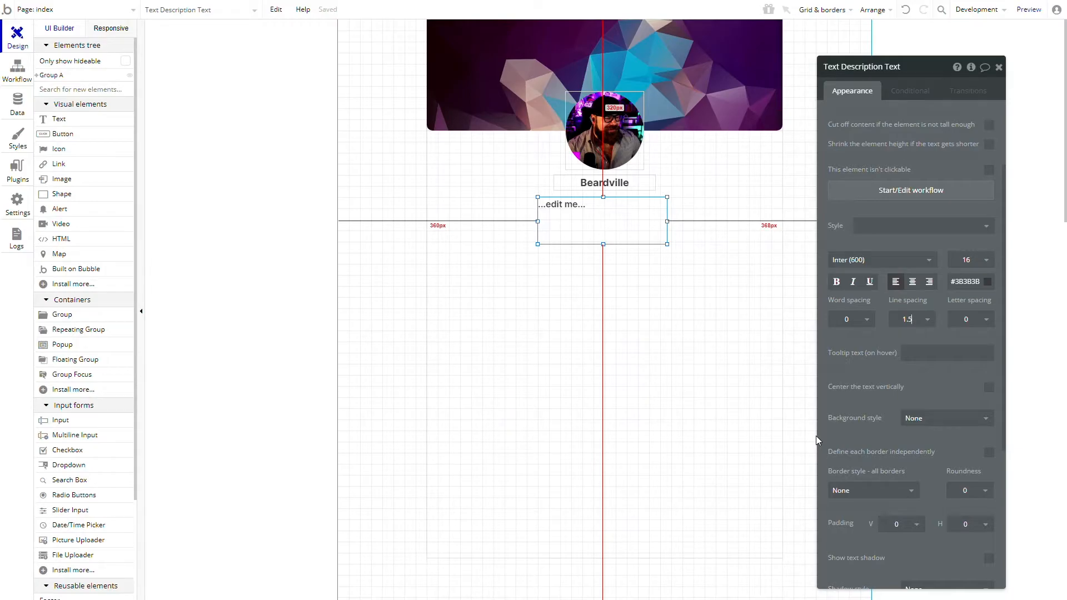
pyautogui.scroll(-3, 892, 397)
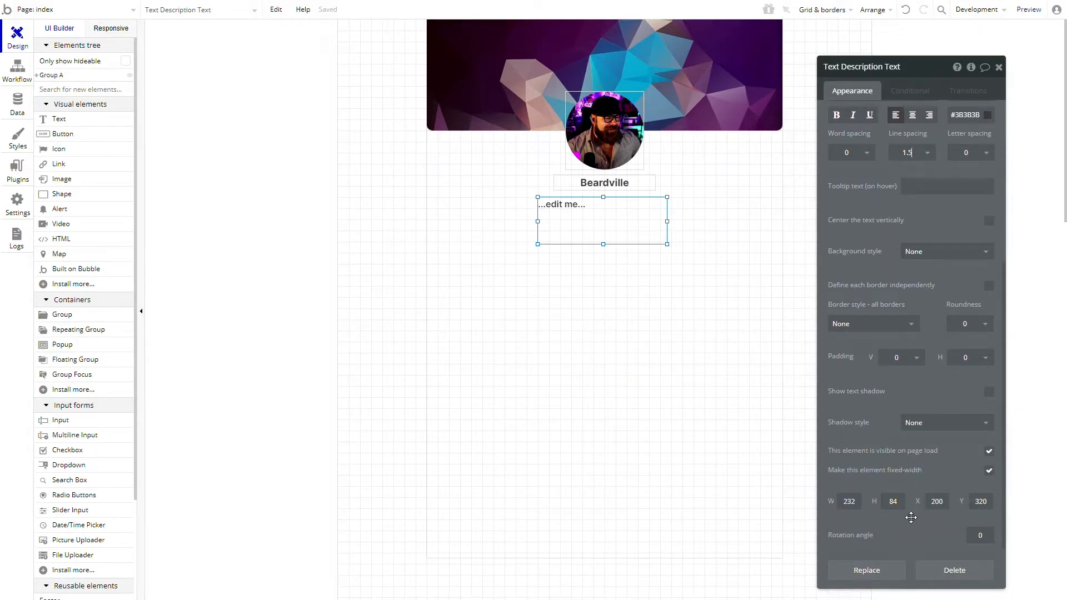
pyautogui.doubleClick(901, 498)
pyautogui.write('24')
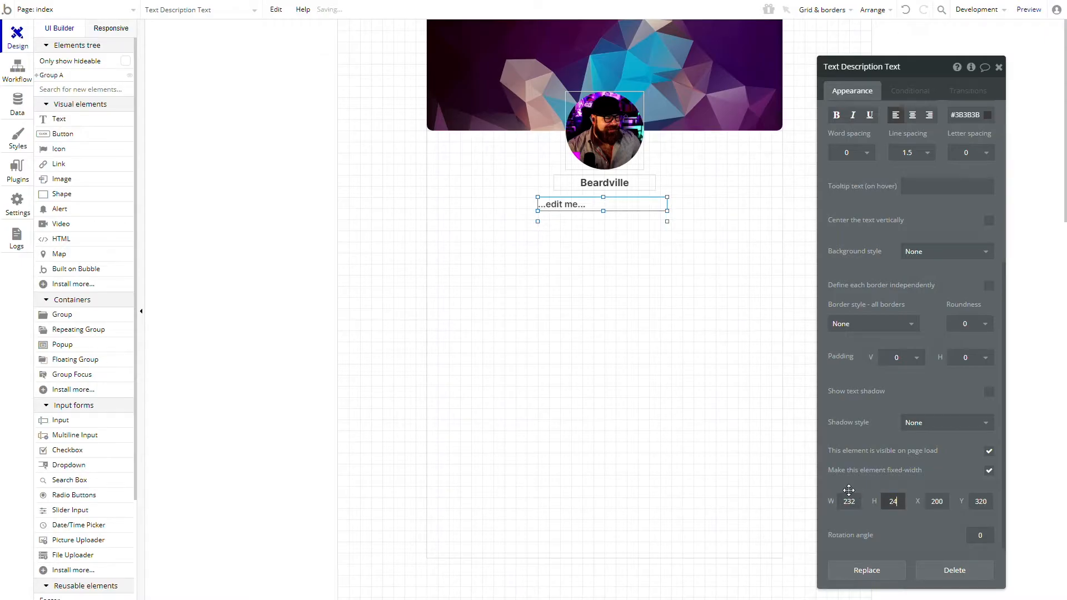
# Replace the description element's placeholder content with "This is my description text"
pyautogui.scroll(5, 975, 133)
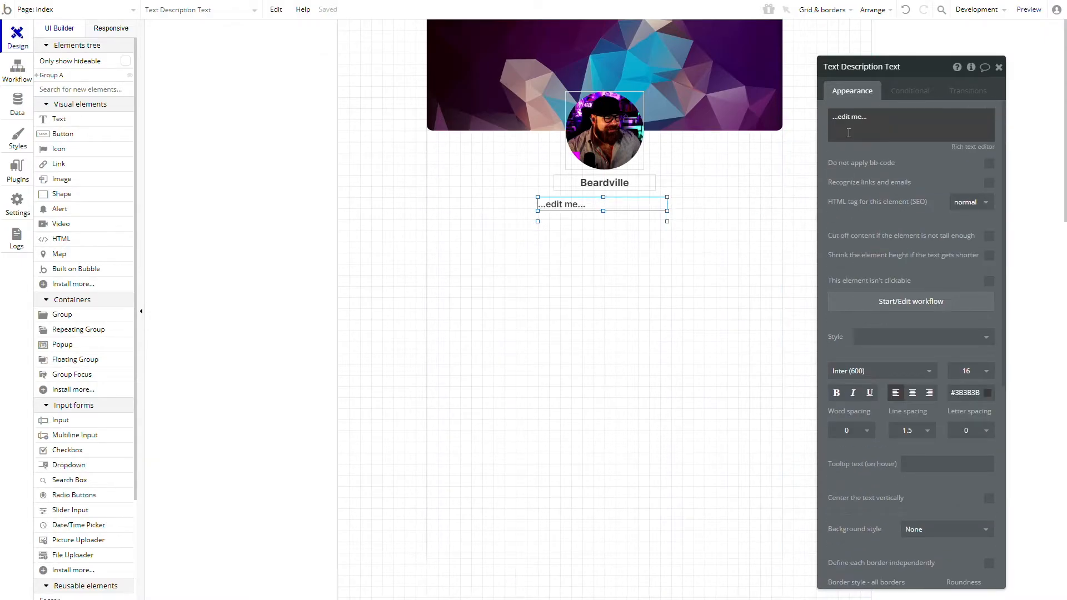
pyautogui.click(866, 126)
pyautogui.write('This ')
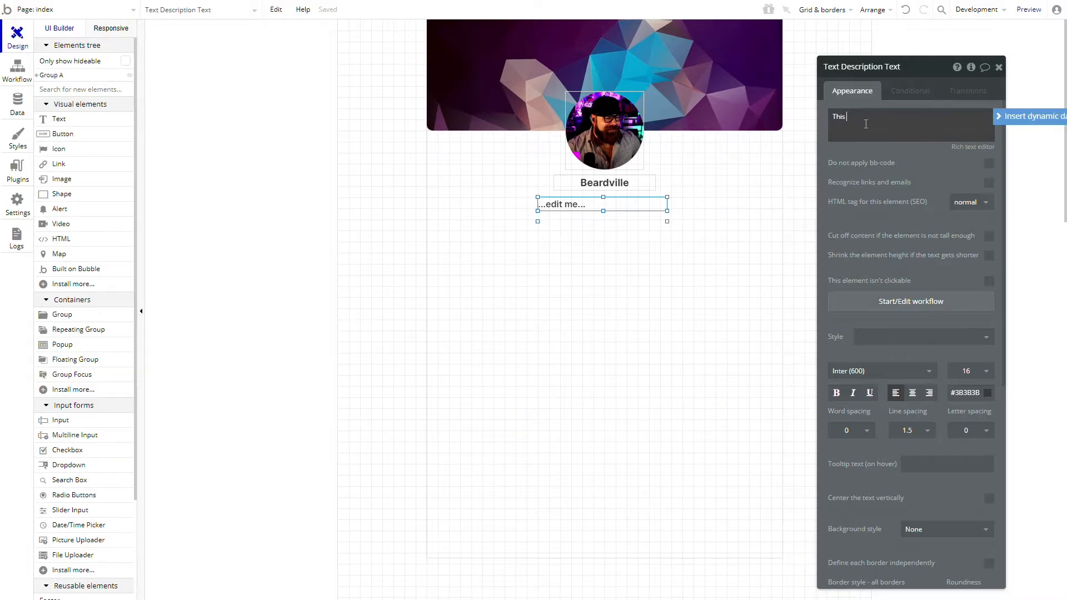
pyautogui.write('is my description text')
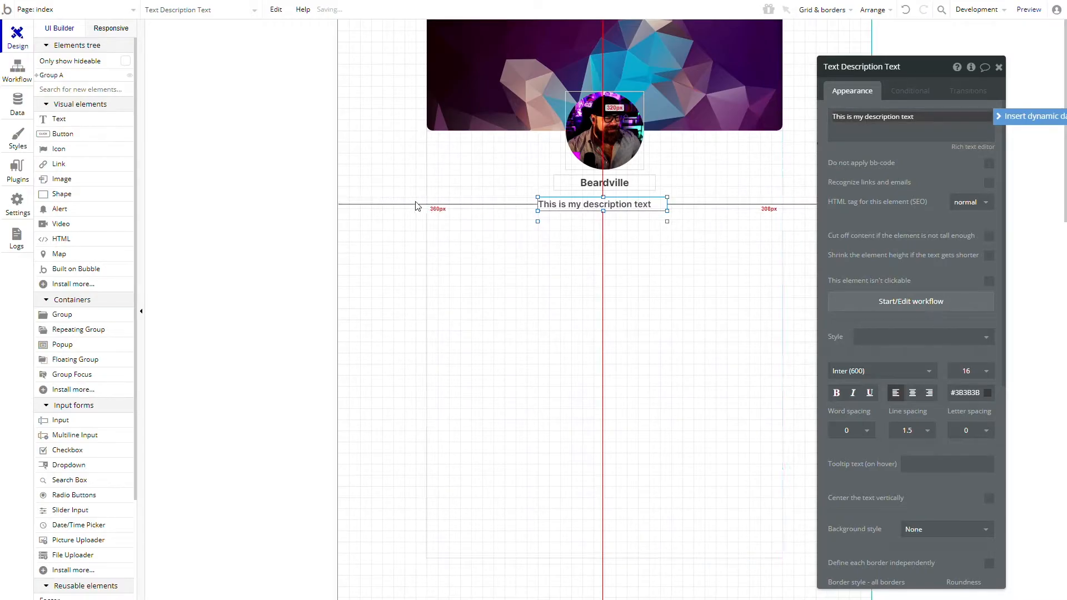
# Center the description text horizontally in the container group and nudge it slightly up toward the display name
pyautogui.rightClick(604, 207)
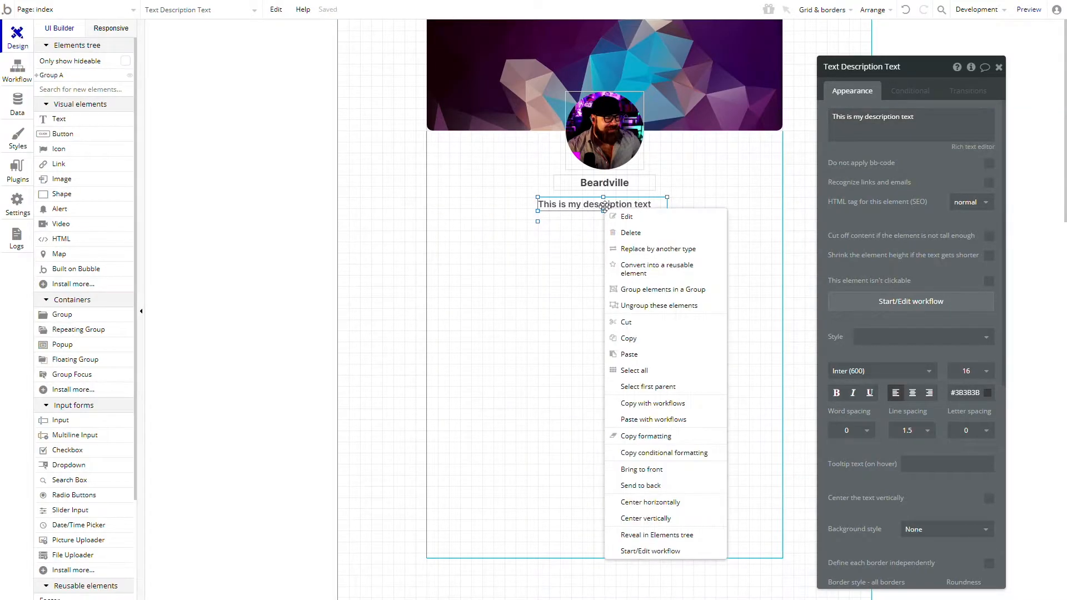
pyautogui.click(669, 504)
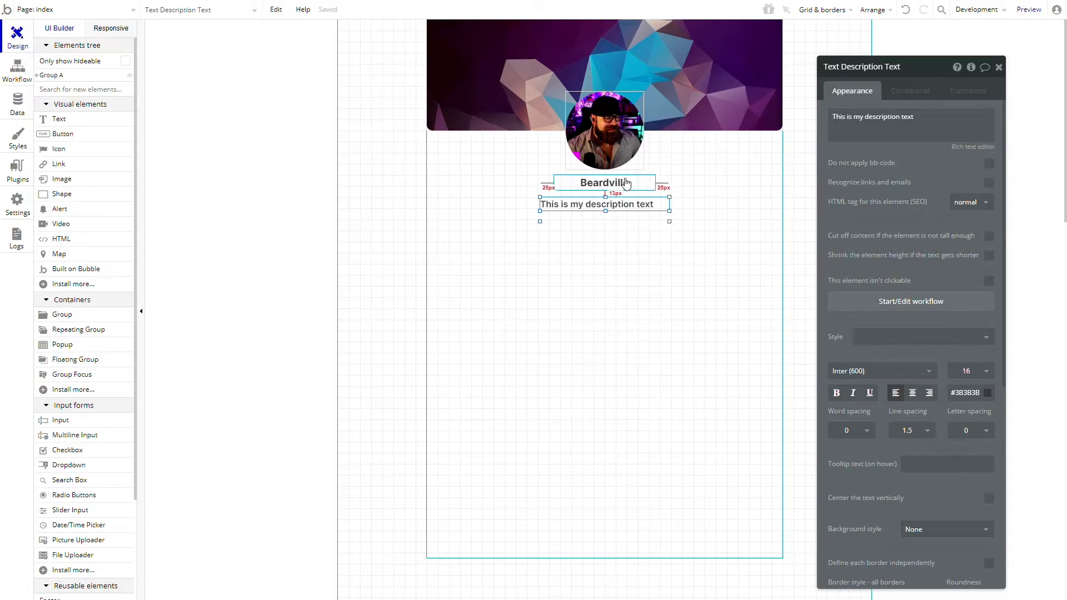
pyautogui.press('Up')
pyautogui.press('Up')
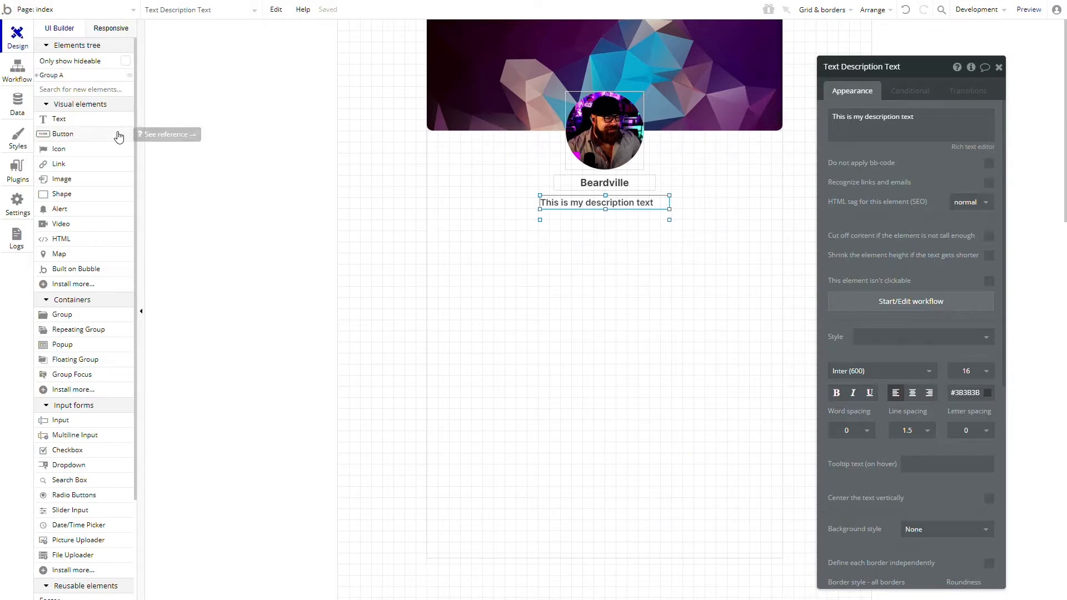
# Draw a repeating group about 545 by 108 px below the description text and rename it RepeatingGroup Links
pyautogui.click(111, 316)
pyautogui.click(110, 332)
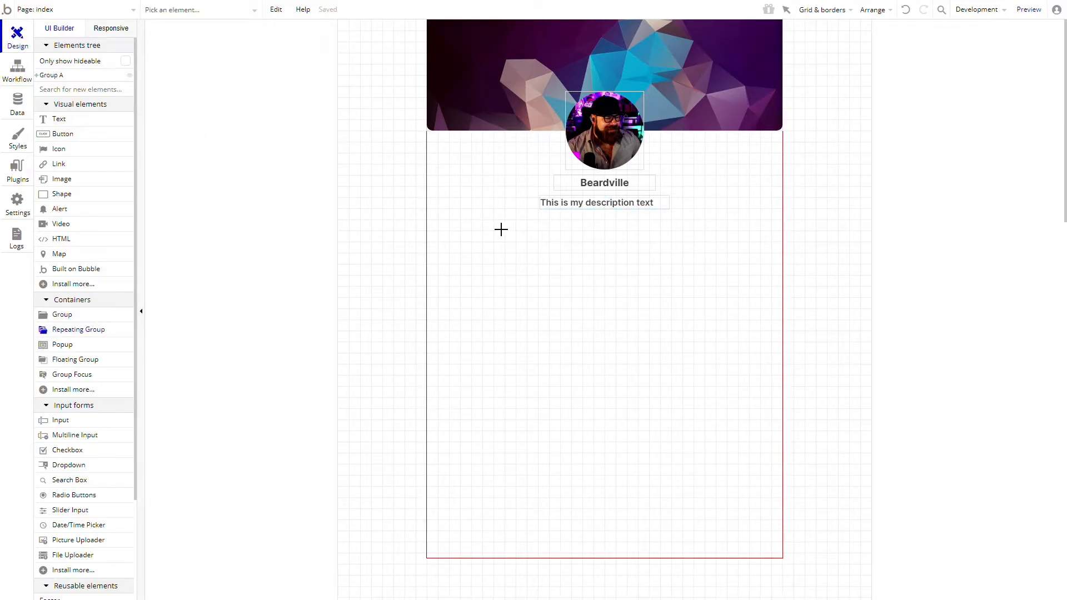
pyautogui.moveTo(454, 215)
pyautogui.mouseDown()
pyautogui.moveTo(695, 251)
pyautogui.moveTo(756, 275)
pyautogui.mouseUp()
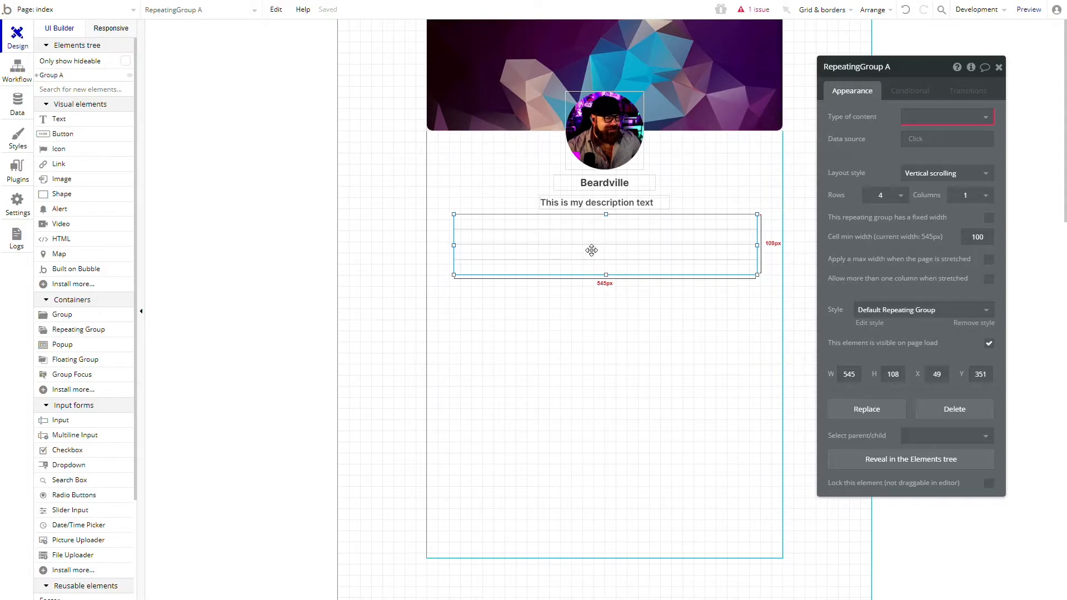
pyautogui.moveTo(591, 250); pyautogui.dragTo(587, 248)
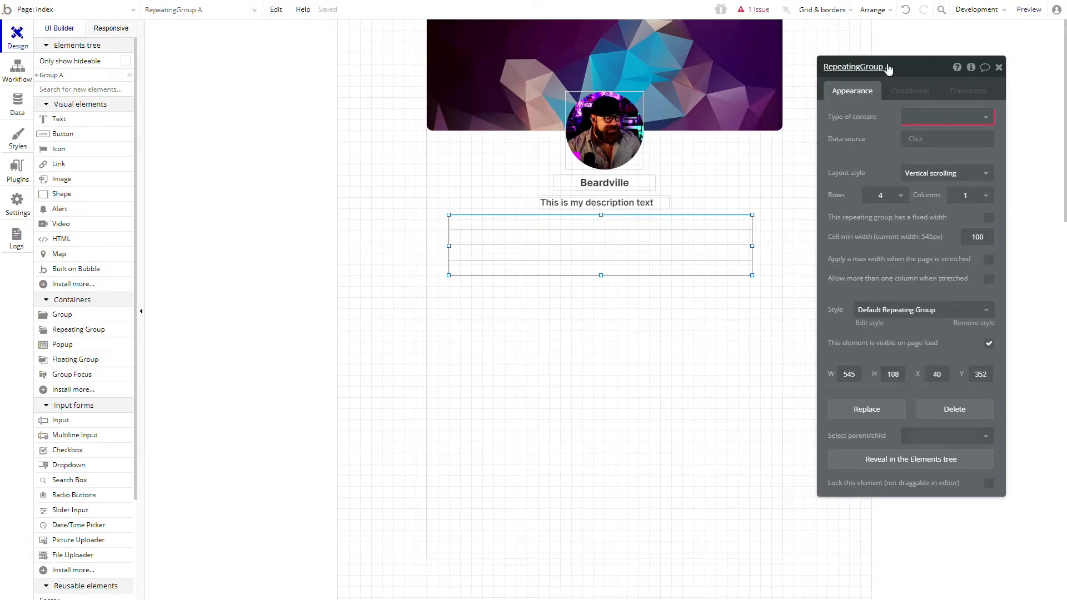
pyautogui.write('inks')
# Set the links repeating group to Ext. vertical scrolling with 1 row and remove its style
pyautogui.click(931, 174)
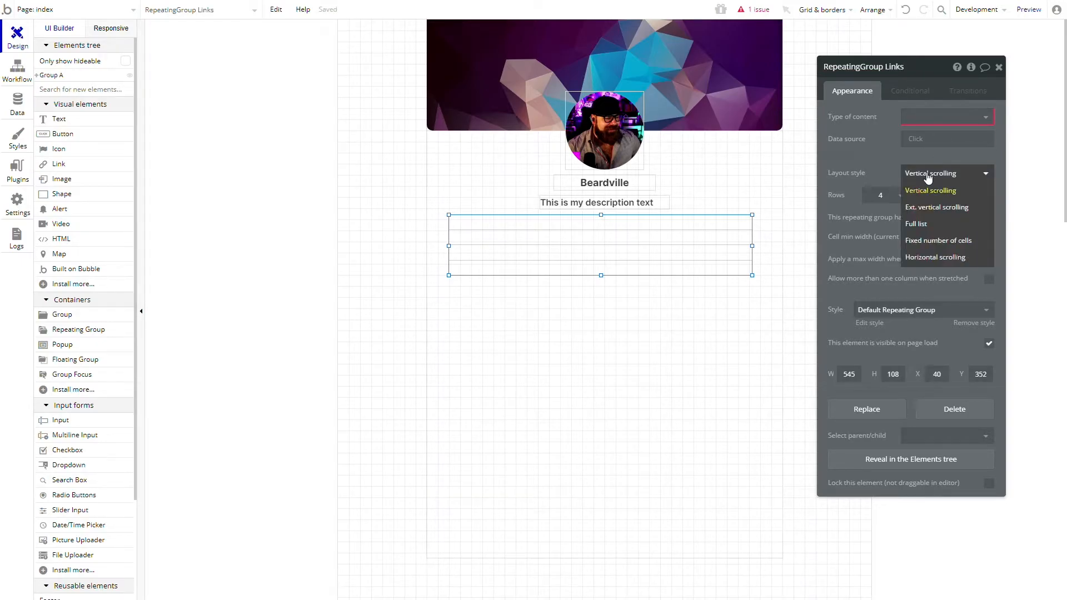
pyautogui.click(925, 208)
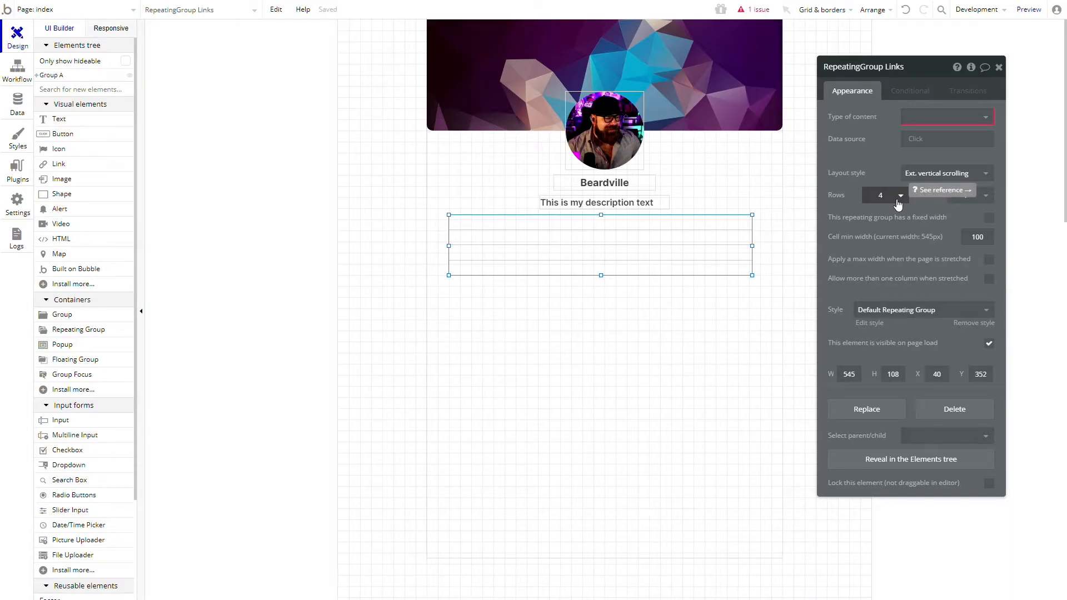
pyautogui.click(898, 197)
pyautogui.click(887, 214)
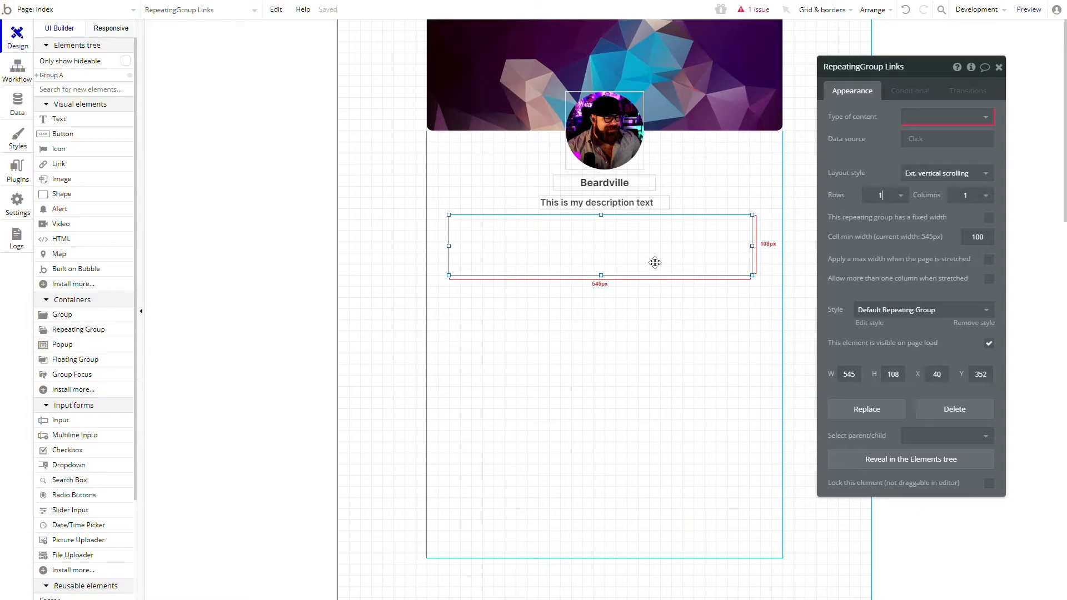
pyautogui.click(920, 310)
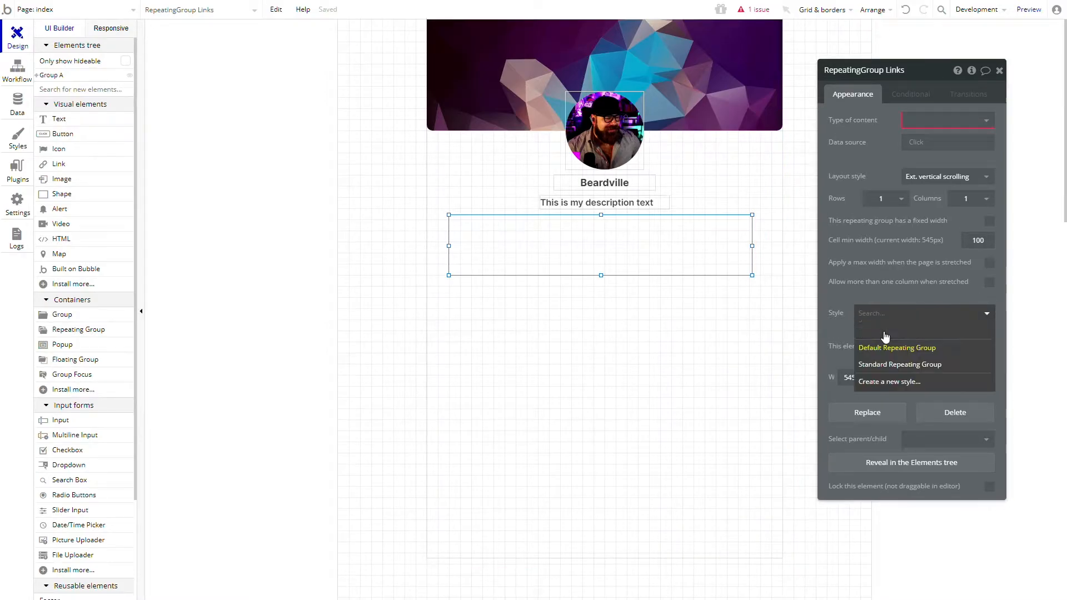
pyautogui.click(885, 340)
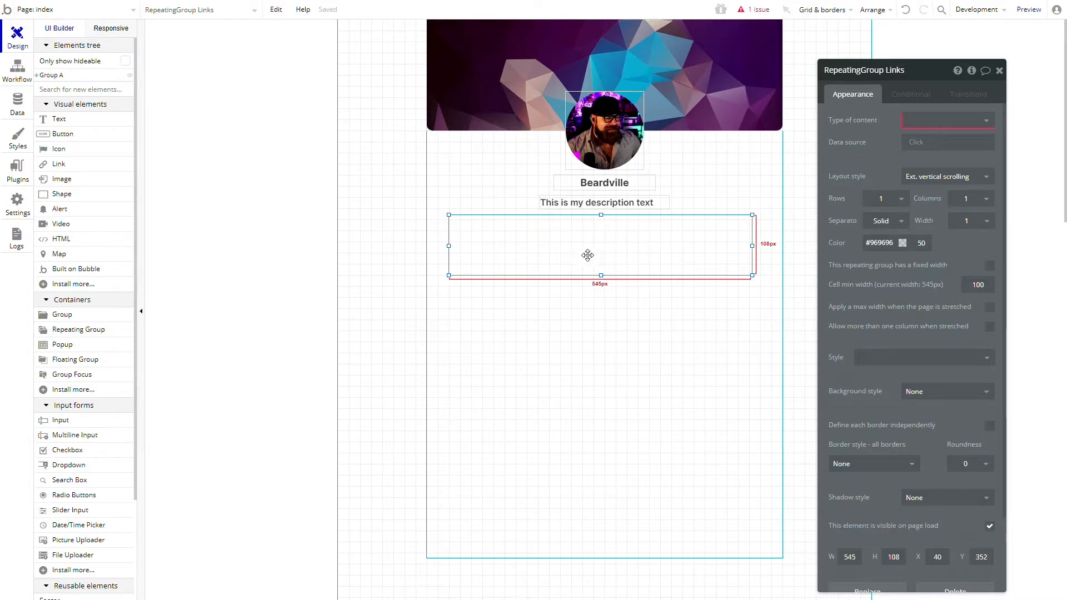
# Align the repeating group with the container's left edge and size it 640 by 100 px, extending its top edge 1 px upward
pyautogui.moveTo(509, 249); pyautogui.dragTo(498, 249)
pyautogui.moveTo(858, 557); pyautogui.dragTo(784, 557)
pyautogui.write('640')
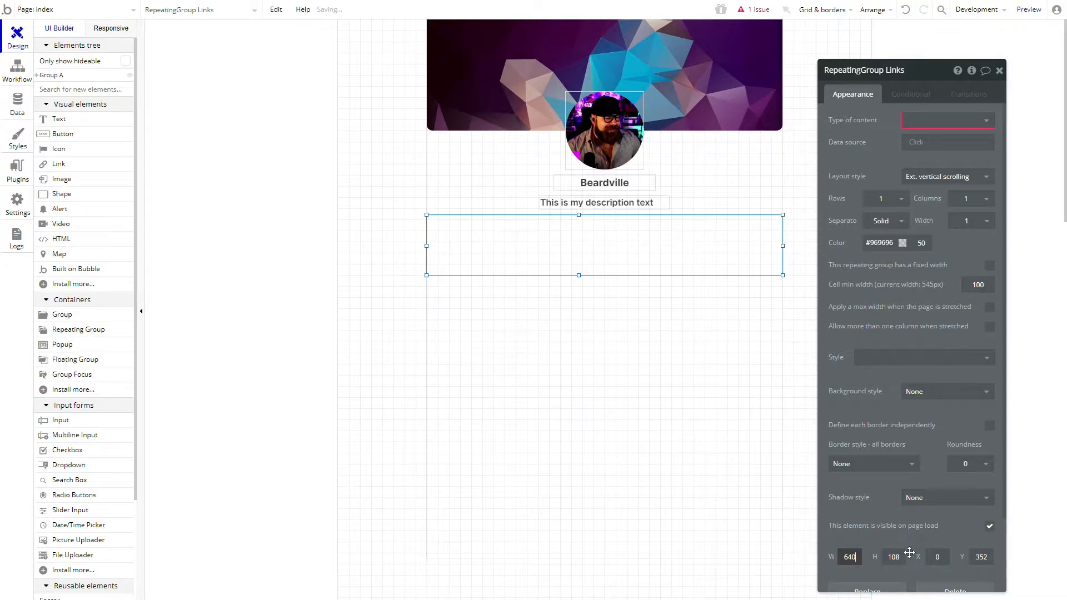
pyautogui.moveTo(902, 557); pyautogui.dragTo(880, 554)
pyautogui.write('100')
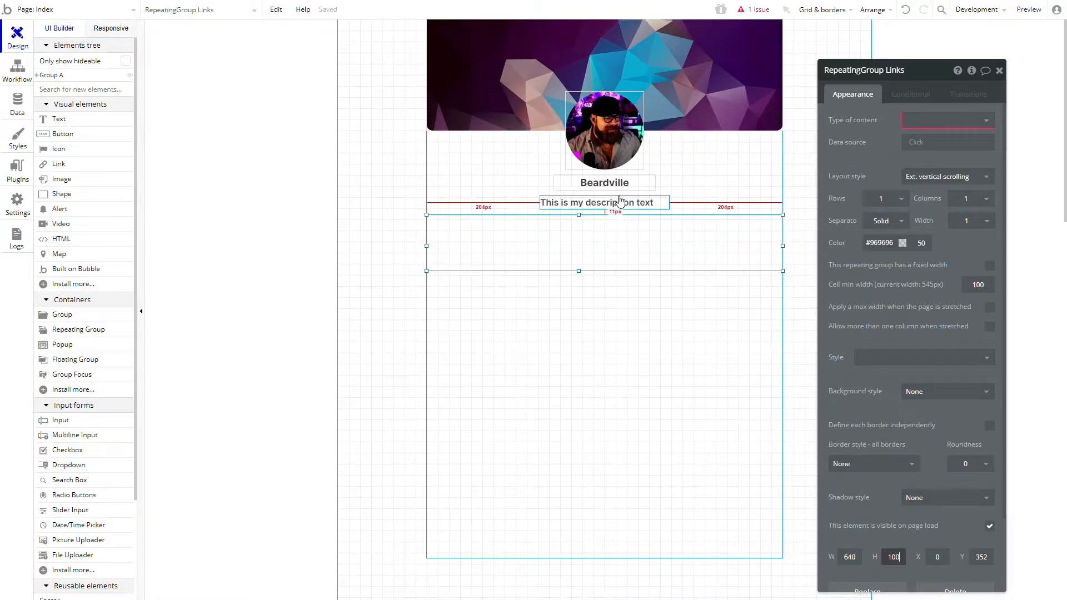
pyautogui.moveTo(577, 215); pyautogui.dragTo(578, 214)
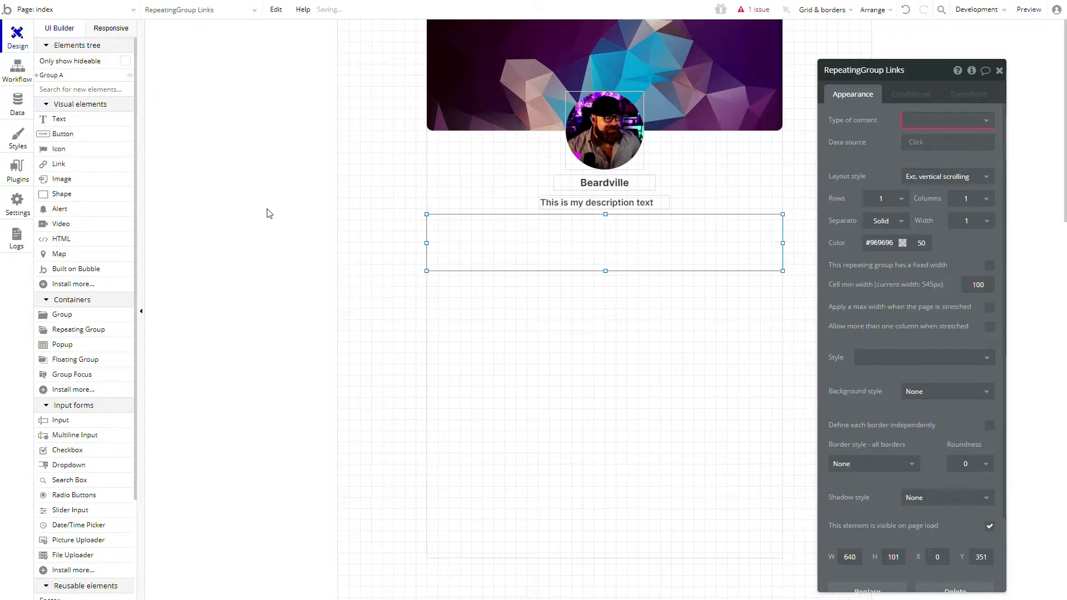
# Draw a group about 582 by 77 px inside the links repeating group's cell and position it near the cell's middle
pyautogui.click(86, 316)
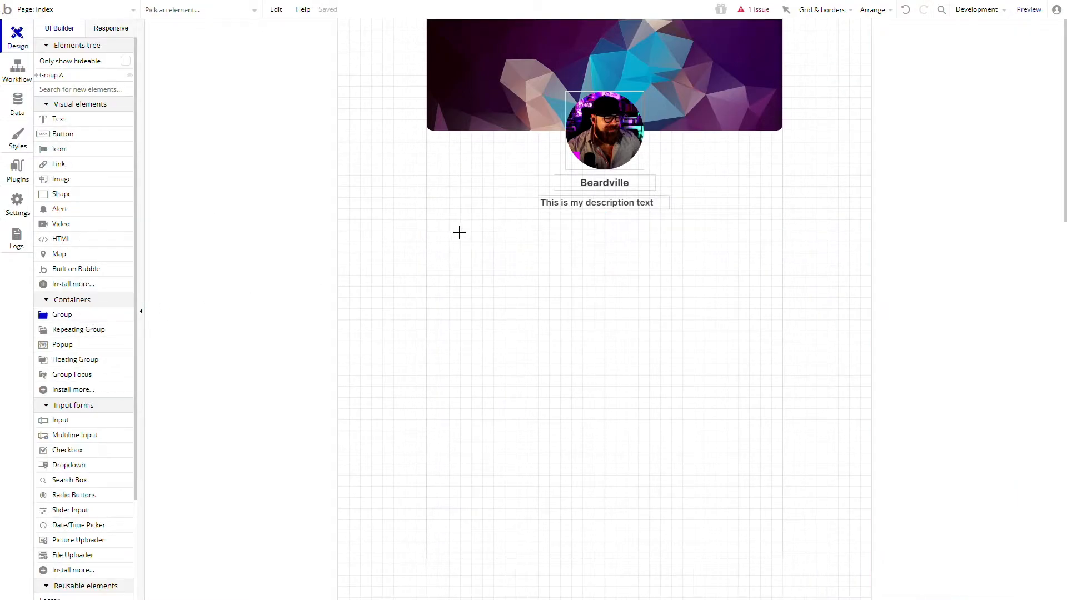
pyautogui.moveTo(437, 219); pyautogui.dragTo(759, 260)
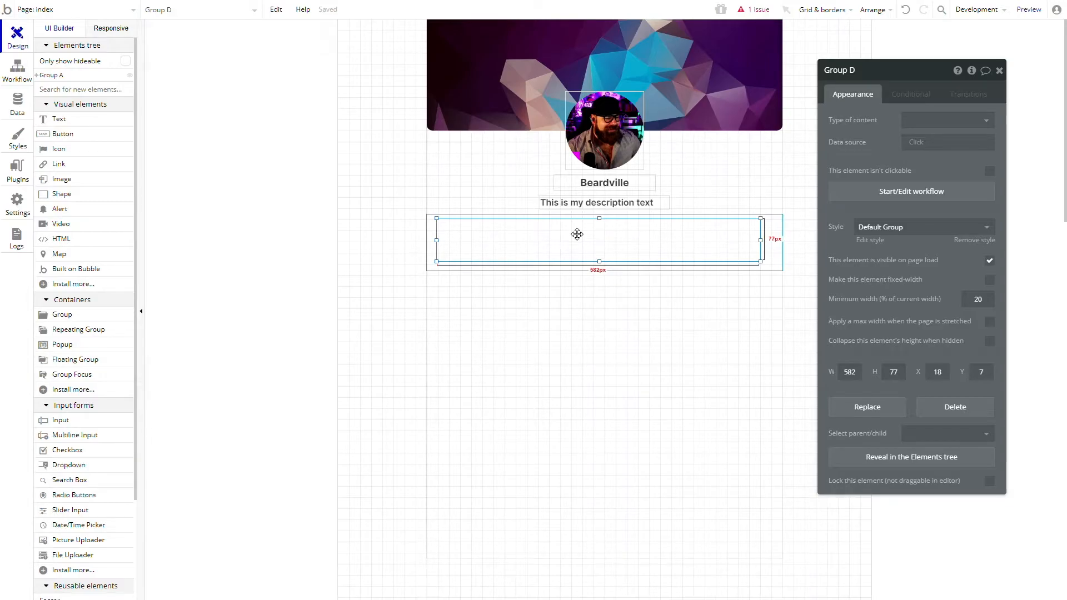
pyautogui.moveTo(583, 243); pyautogui.dragTo(591, 244)
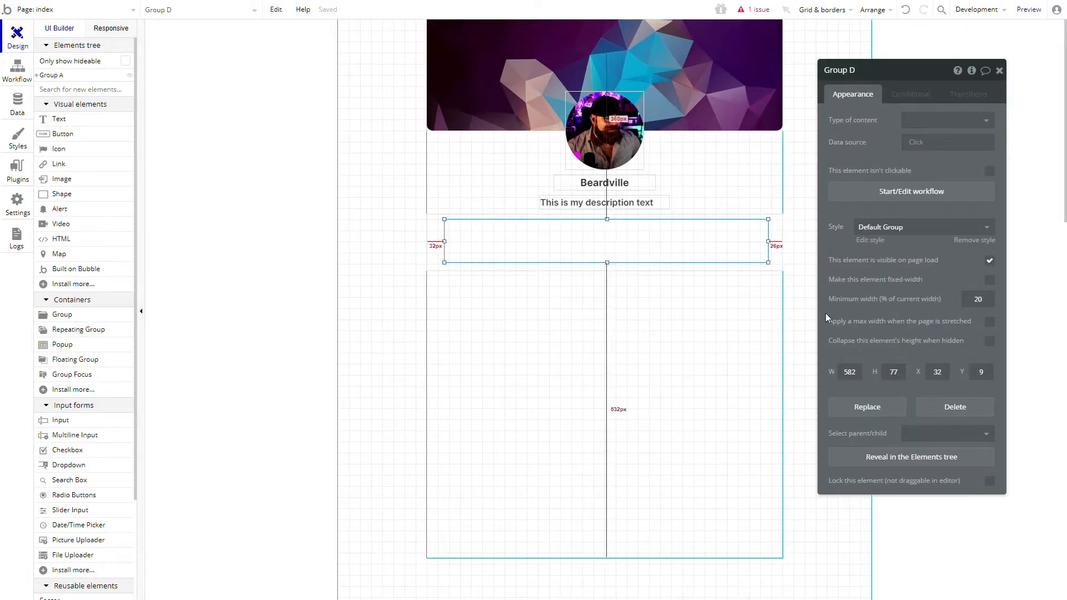
# Set the inner group's height to 80 and width to 600, and center it horizontally in the cell at X 20
pyautogui.moveTo(897, 372); pyautogui.dragTo(793, 373)
pyautogui.write('80')
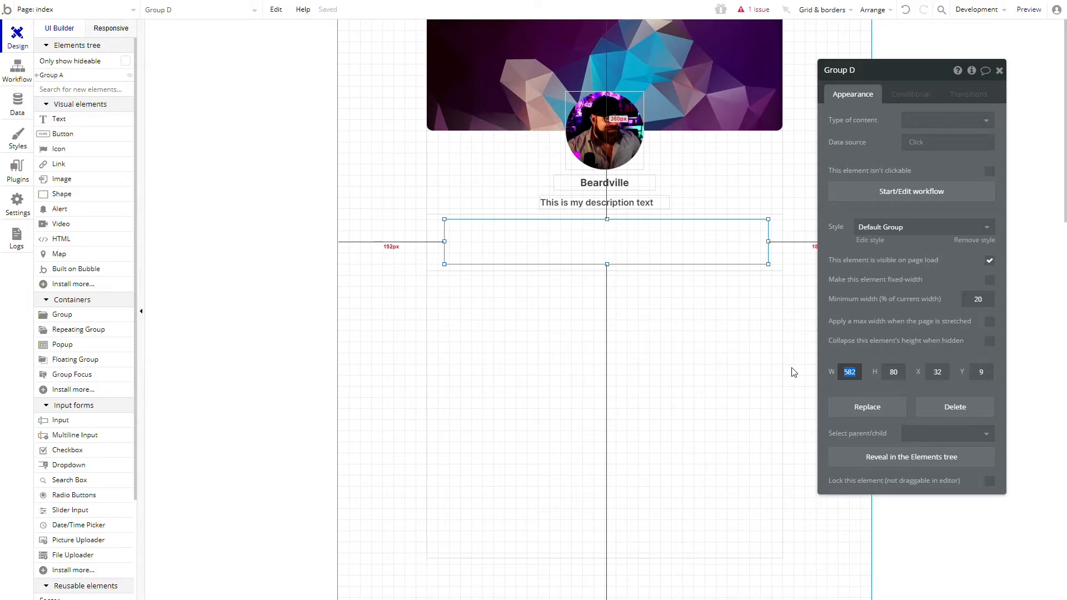
pyautogui.write('600')
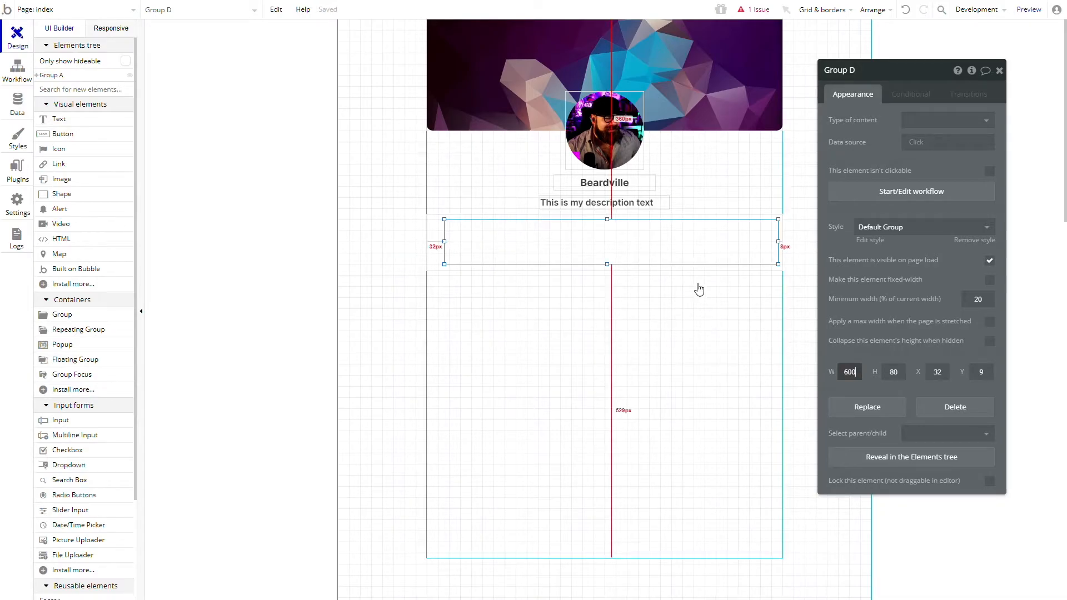
pyautogui.moveTo(676, 253); pyautogui.dragTo(672, 253)
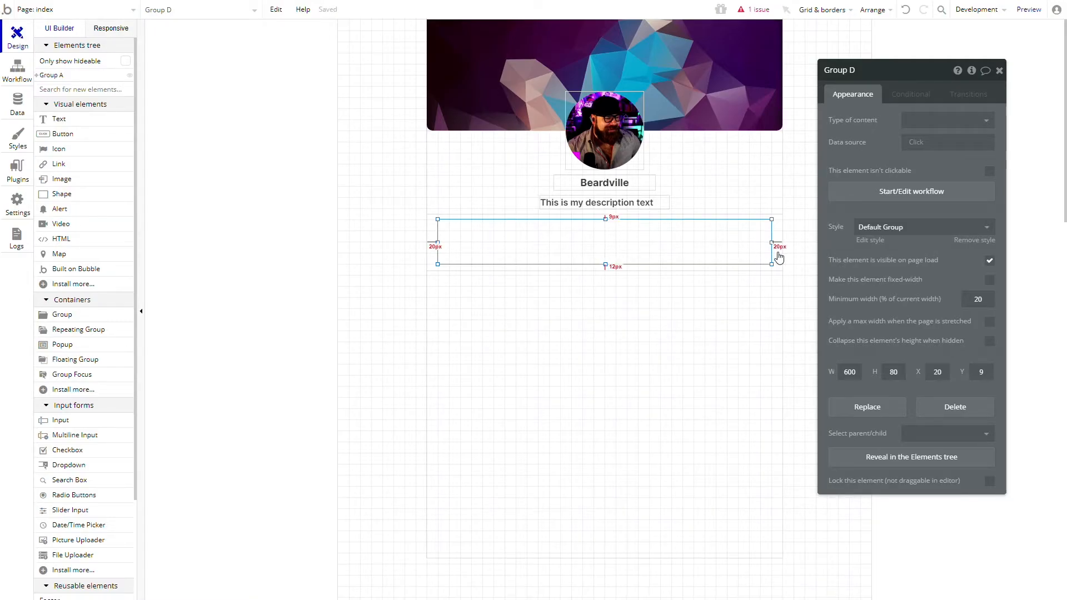
# Move the inner group down to Y 10 in its cell and set the links repeating group's height to 100
pyautogui.moveTo(707, 221); pyautogui.dragTo(706, 222)
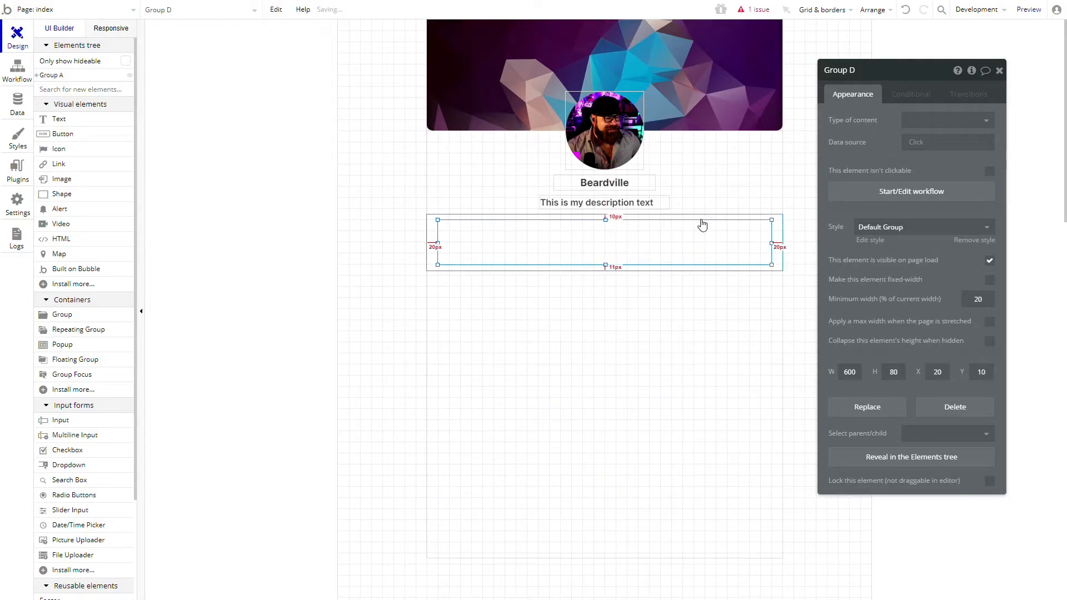
pyautogui.click(671, 268)
pyautogui.click(674, 244)
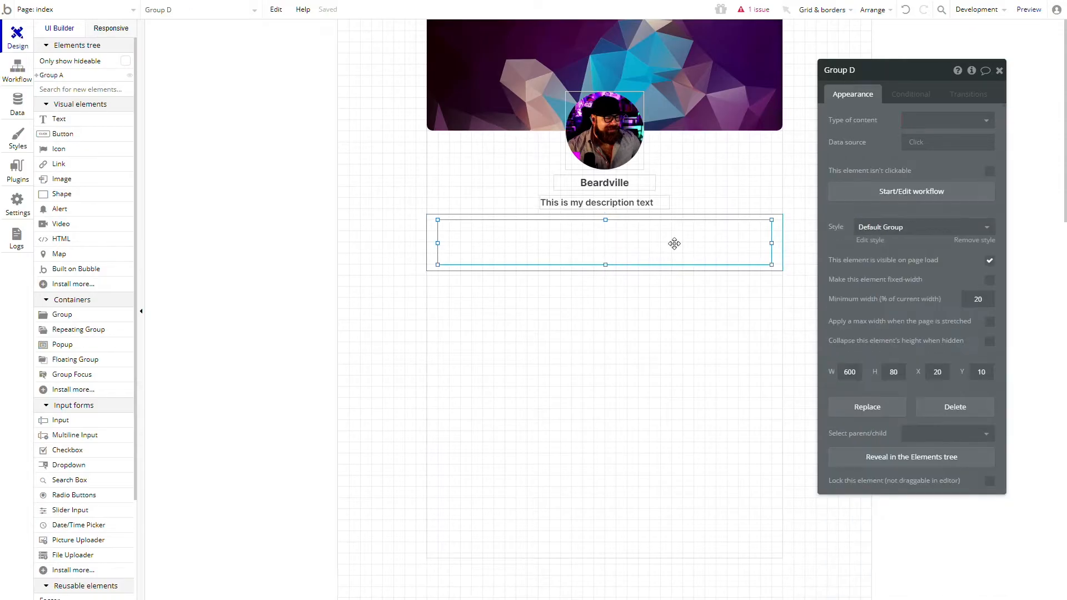
pyautogui.click(695, 266)
pyautogui.doubleClick(893, 557)
pyautogui.write('100')
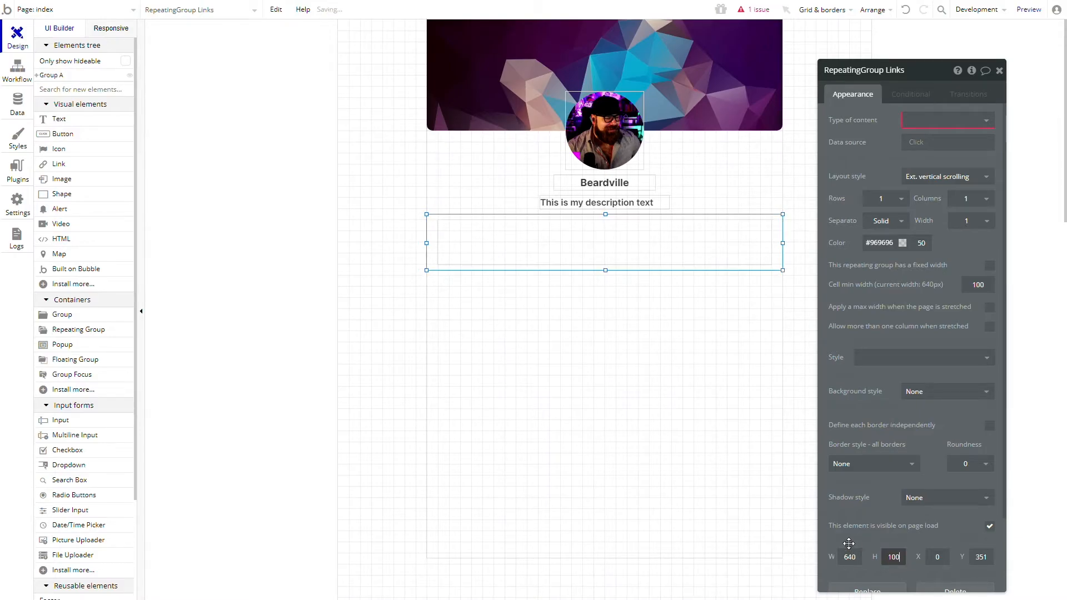
# Remove the default style from the group inside the repeating group's cell
pyautogui.click(639, 234)
pyautogui.click(904, 228)
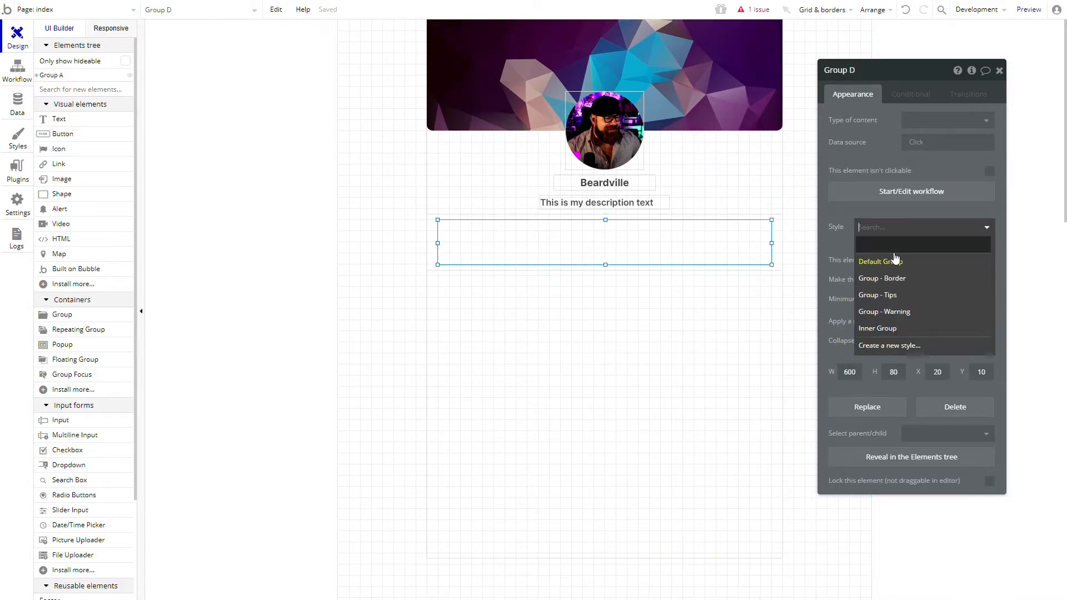
pyautogui.click(895, 254)
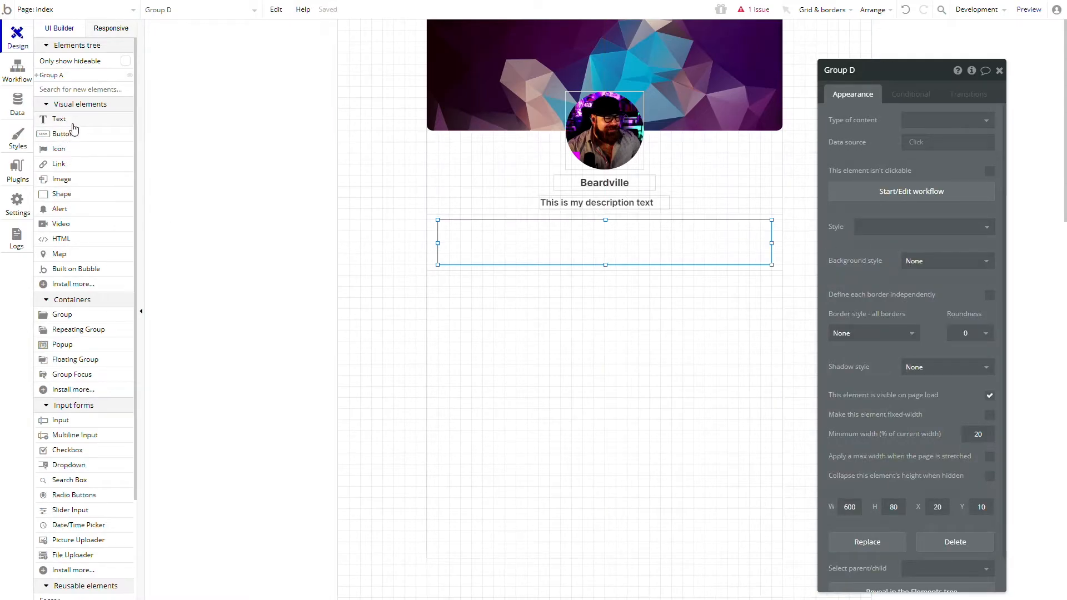
# Draw a text element about 600 by 26 px across the middle of the inner group, without a style and with centered alignment
pyautogui.click(59, 119)
pyautogui.moveTo(463, 237)
pyautogui.mouseDown()
pyautogui.moveTo(672, 241)
pyautogui.moveTo(732, 253)
pyautogui.moveTo(668, 243)
pyautogui.moveTo(784, 238)
pyautogui.moveTo(773, 245)
pyautogui.mouseUp()
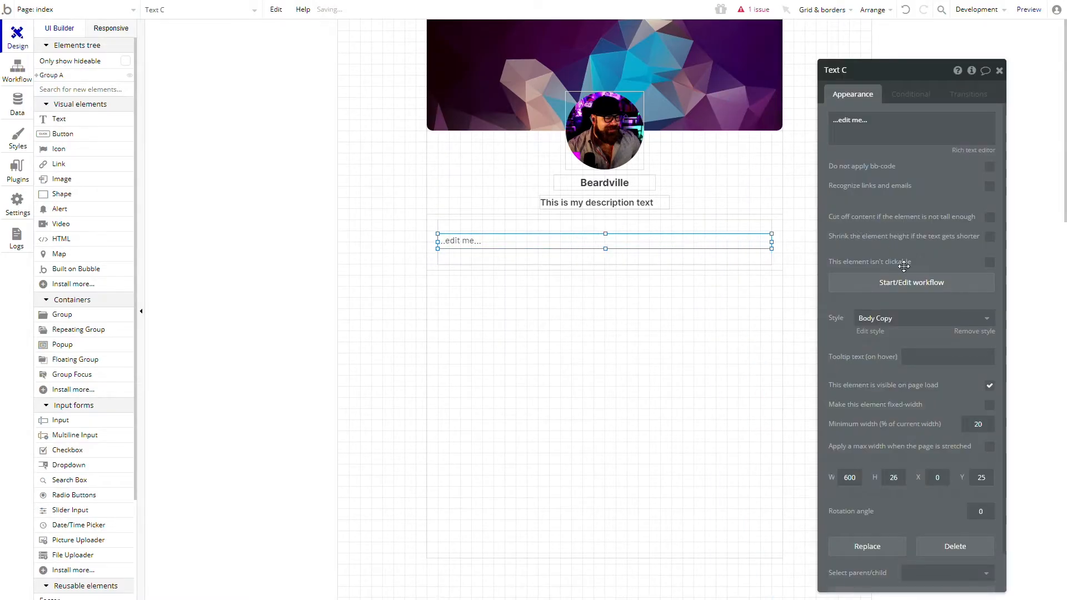
pyautogui.click(912, 321)
pyautogui.click(913, 332)
pyautogui.click(912, 396)
# Set the font of the new text element in the inner group to Inter (700)
pyautogui.click(899, 378)
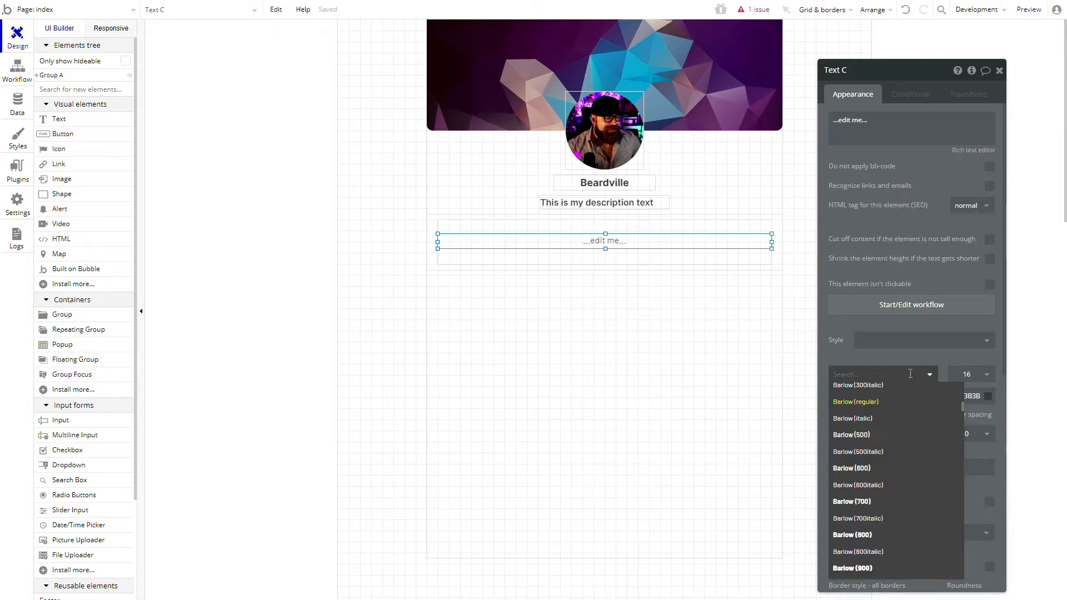
pyautogui.write('inter')
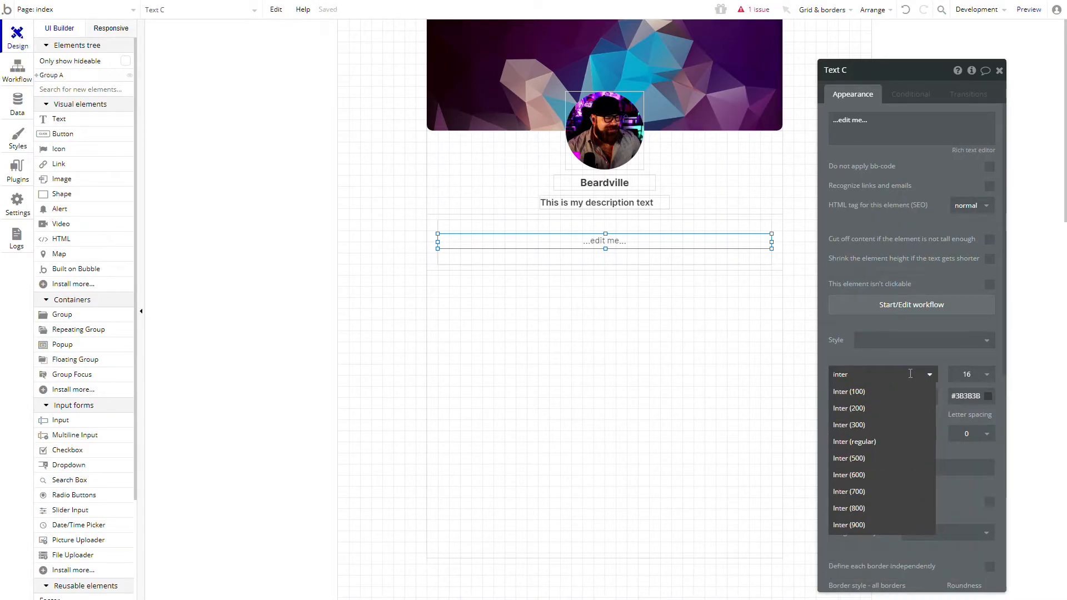
pyautogui.click(849, 475)
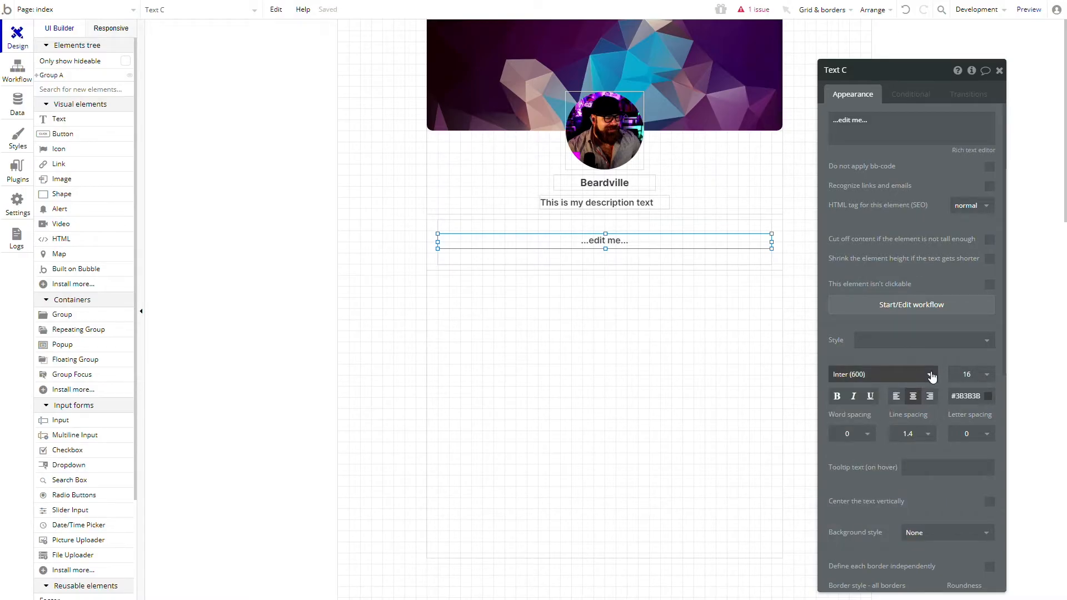
pyautogui.click(900, 374)
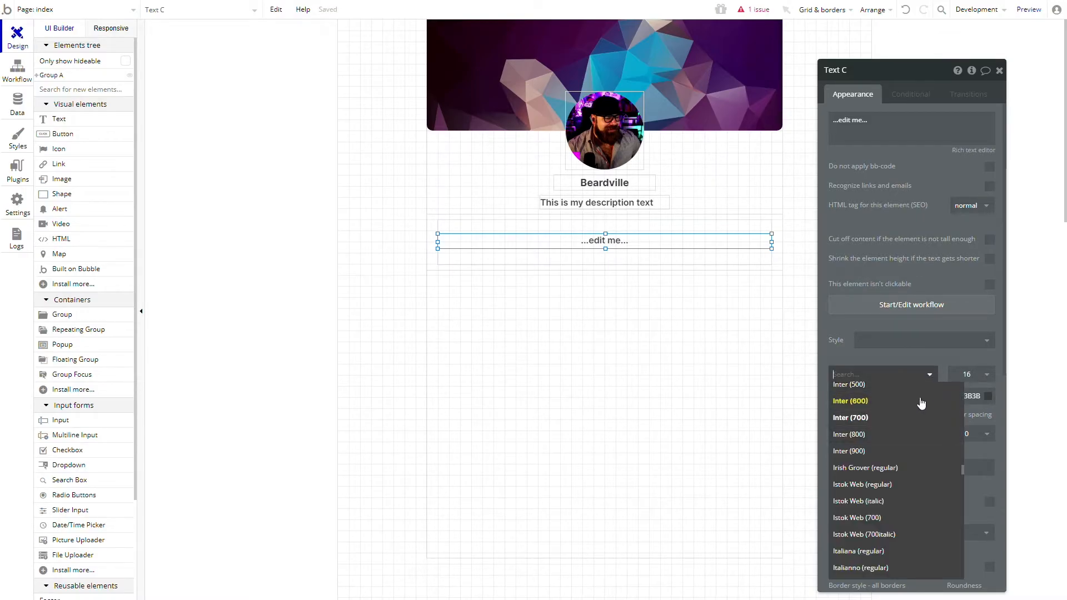
pyautogui.click(865, 433)
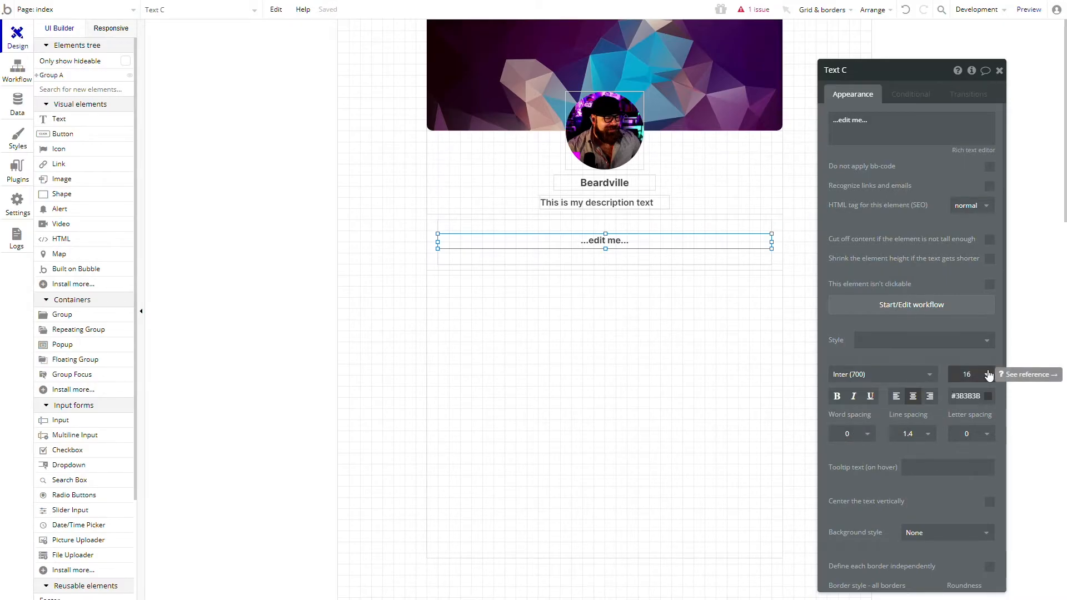
# Set the new text element's font color to black, #000000
pyautogui.click(977, 396)
pyautogui.click(949, 405)
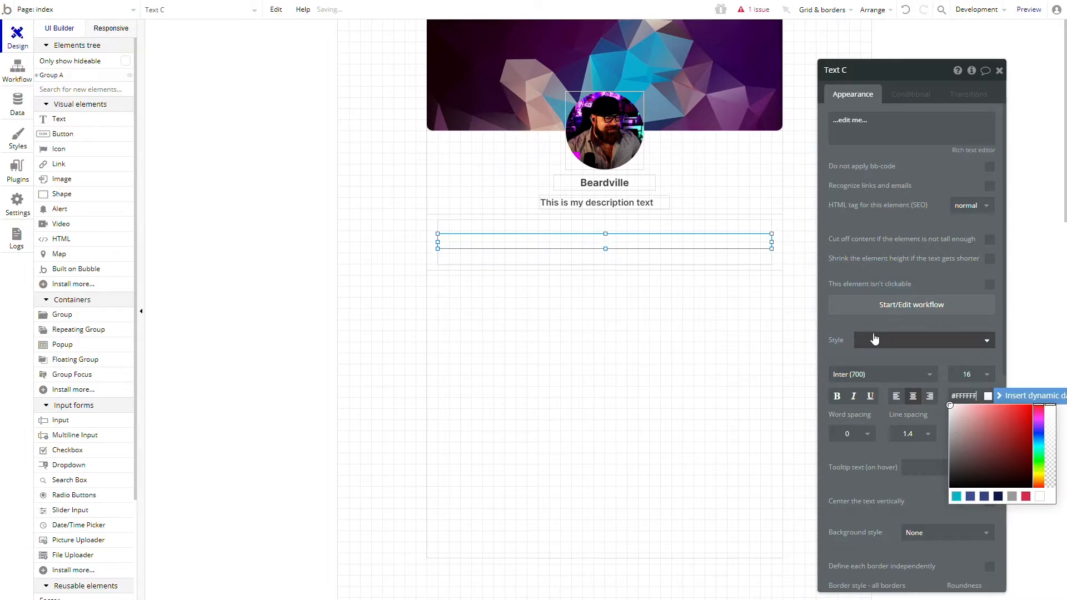
pyautogui.moveTo(951, 414); pyautogui.dragTo(944, 489)
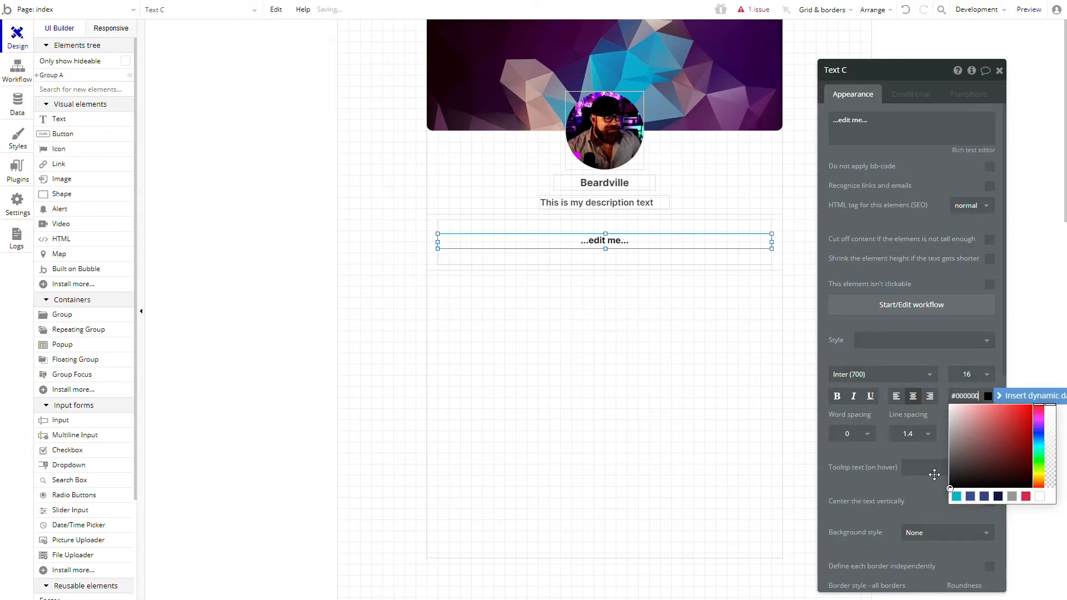
pyautogui.click(879, 361)
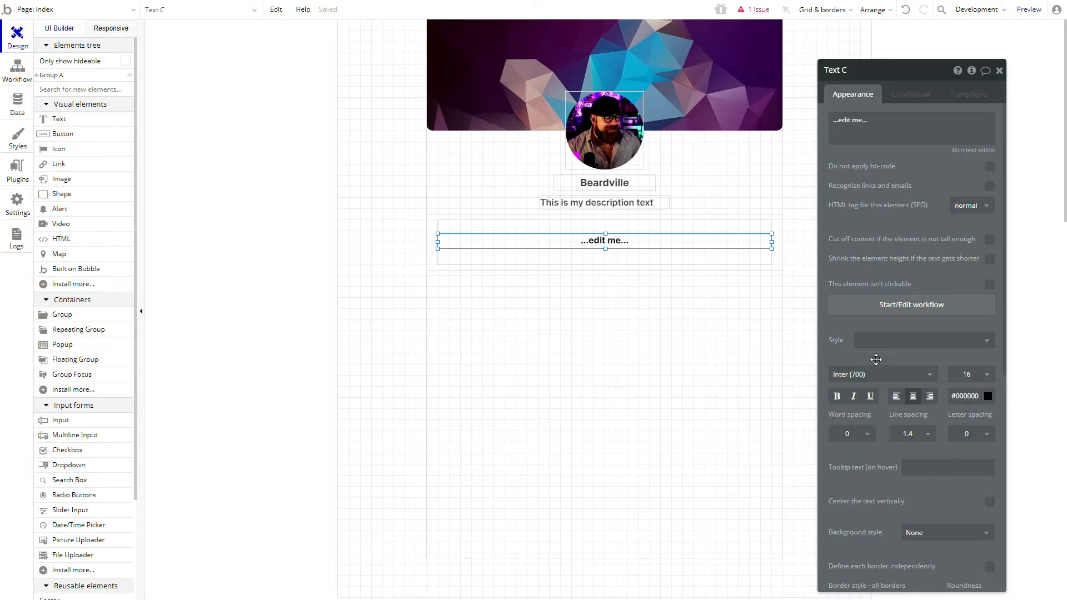
# Set the text element's line spacing to 1.5 and its height to 24
pyautogui.click(907, 432)
pyautogui.click(909, 483)
pyautogui.scroll(-5, 889, 414)
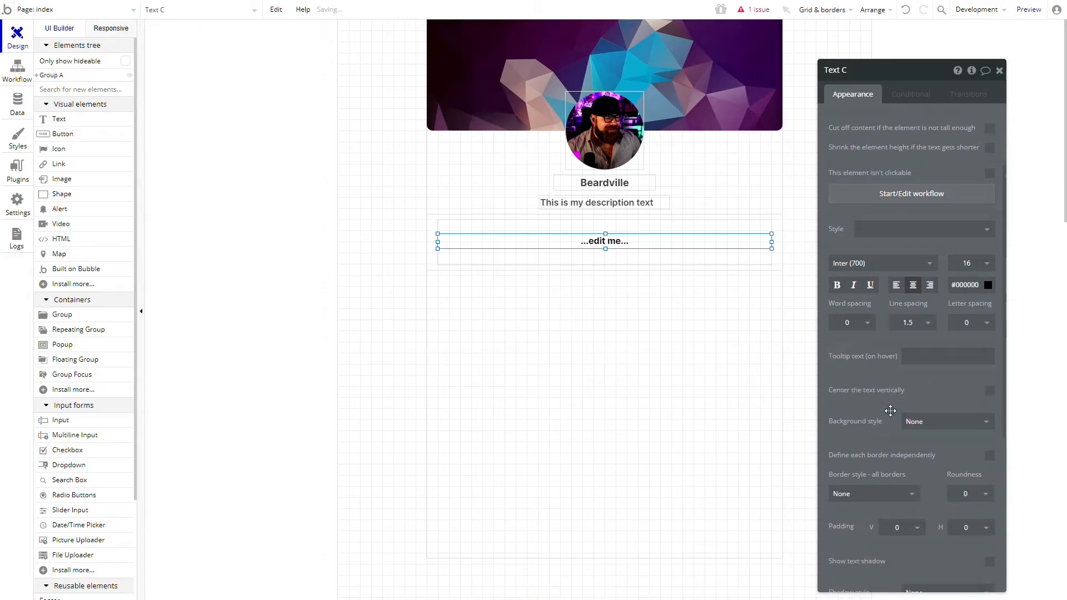
pyautogui.moveTo(899, 547); pyautogui.dragTo(855, 534)
pyautogui.write('24')
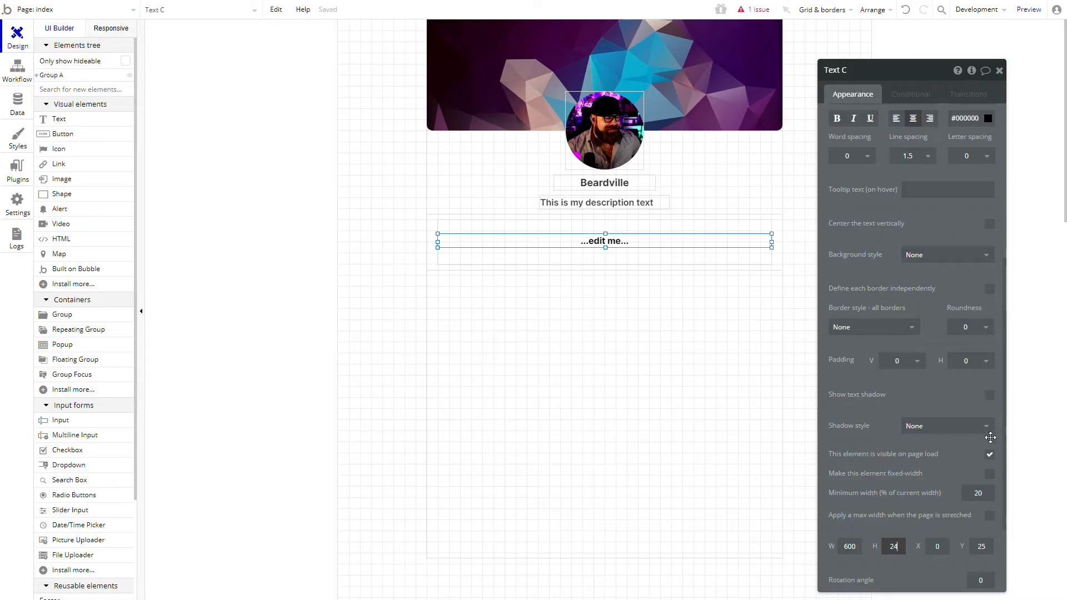
# Rename the text element in the inner group to Text Link
pyautogui.scroll(5, 956, 406)
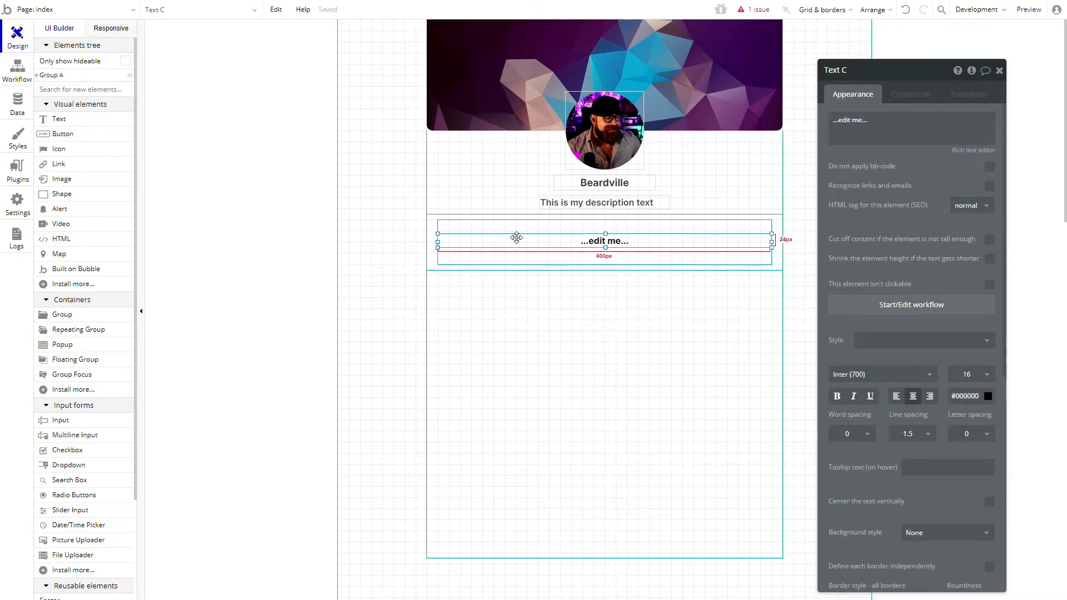
pyautogui.click(891, 131)
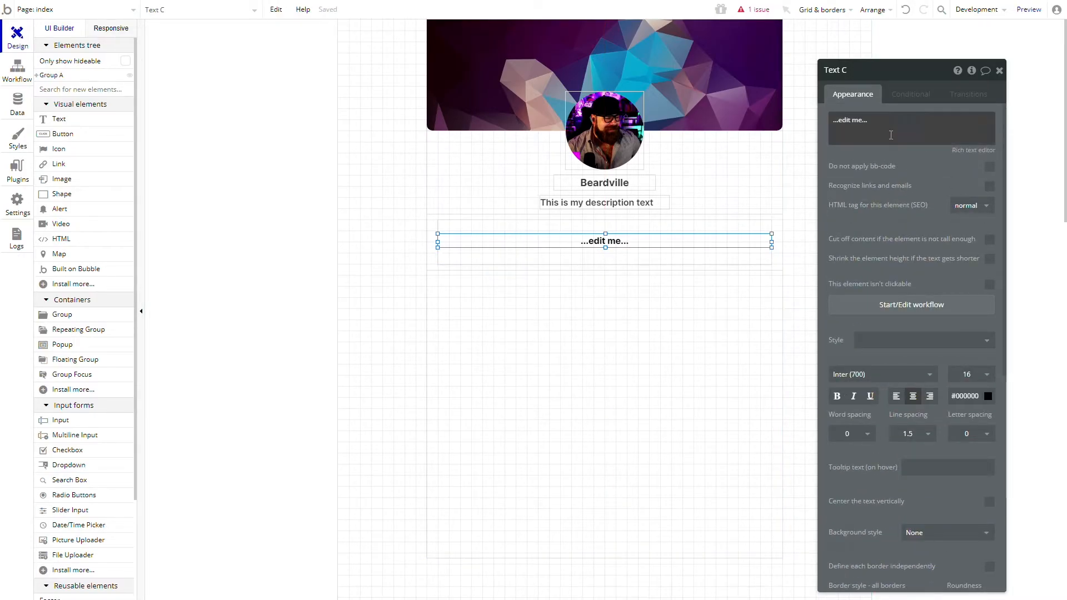
pyautogui.hotkey('ctrl', 'a')
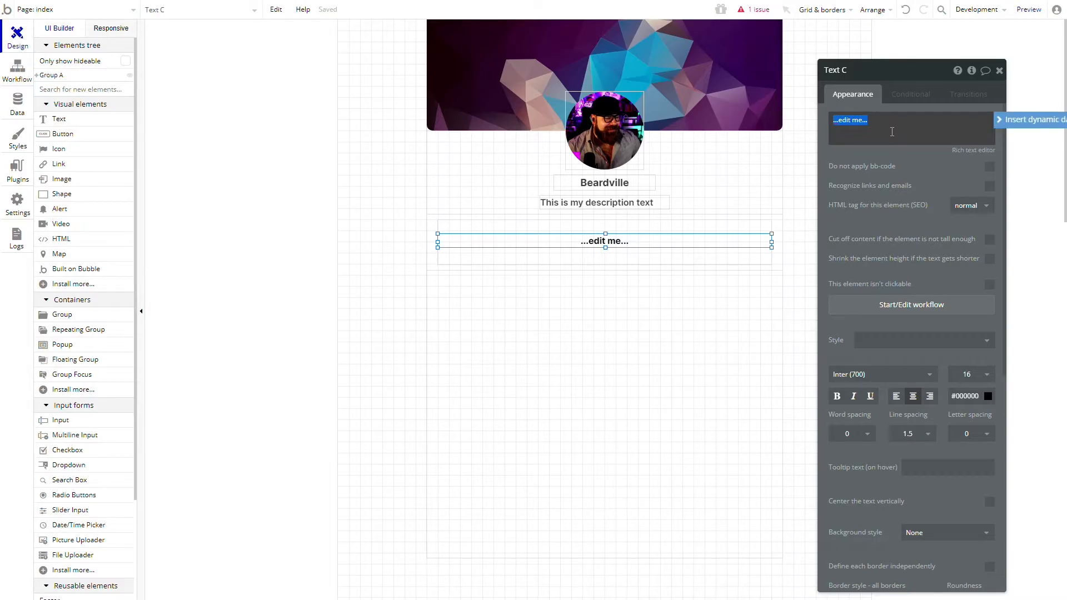
pyautogui.click(847, 63)
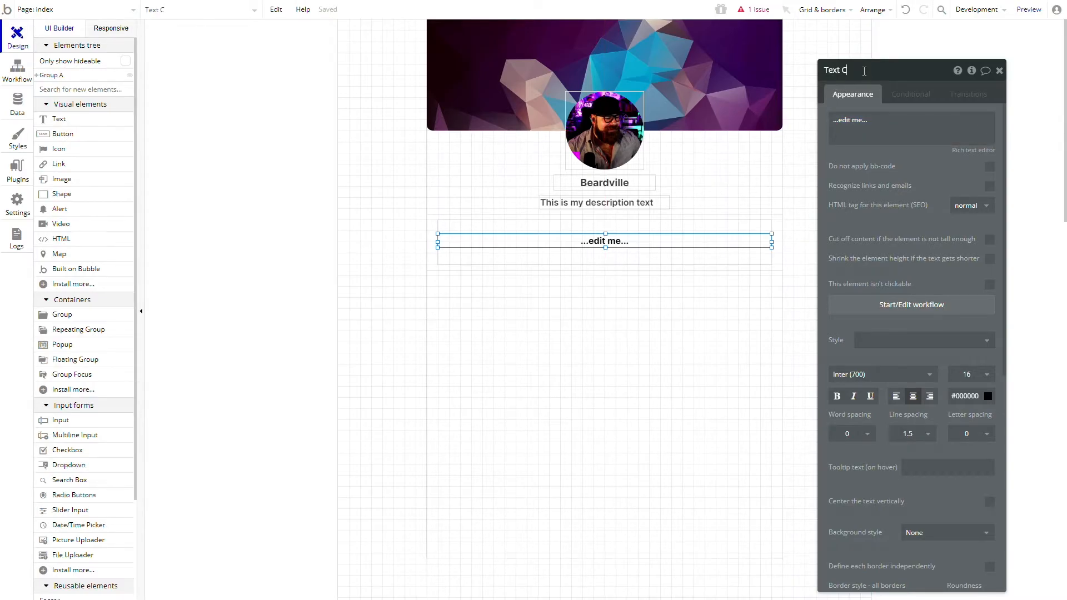
pyautogui.write('Link')
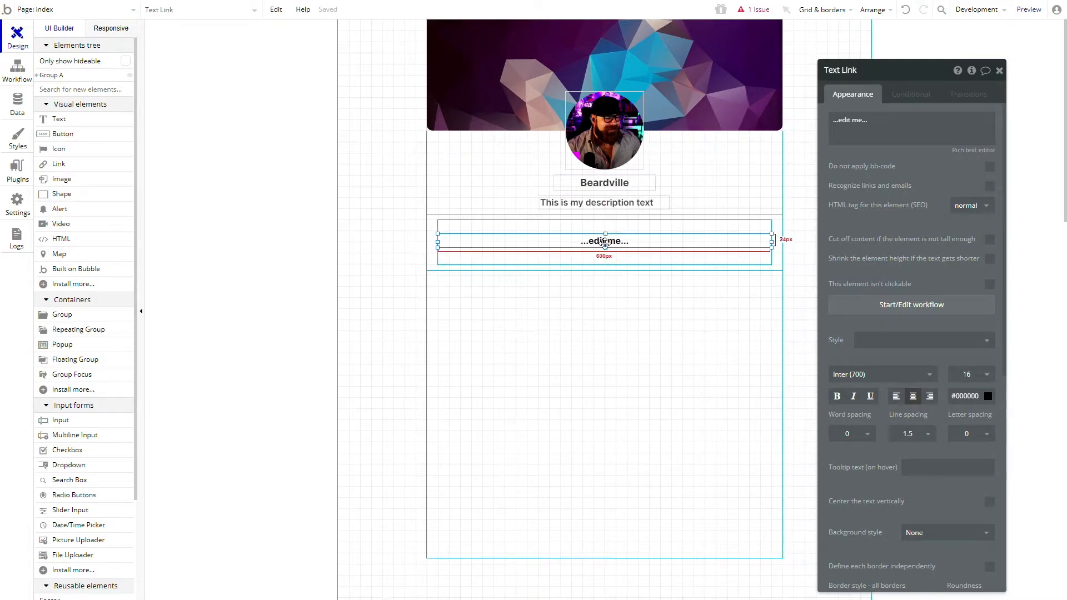
# Rename the inner group around the link text to Group Link
pyautogui.click(614, 227)
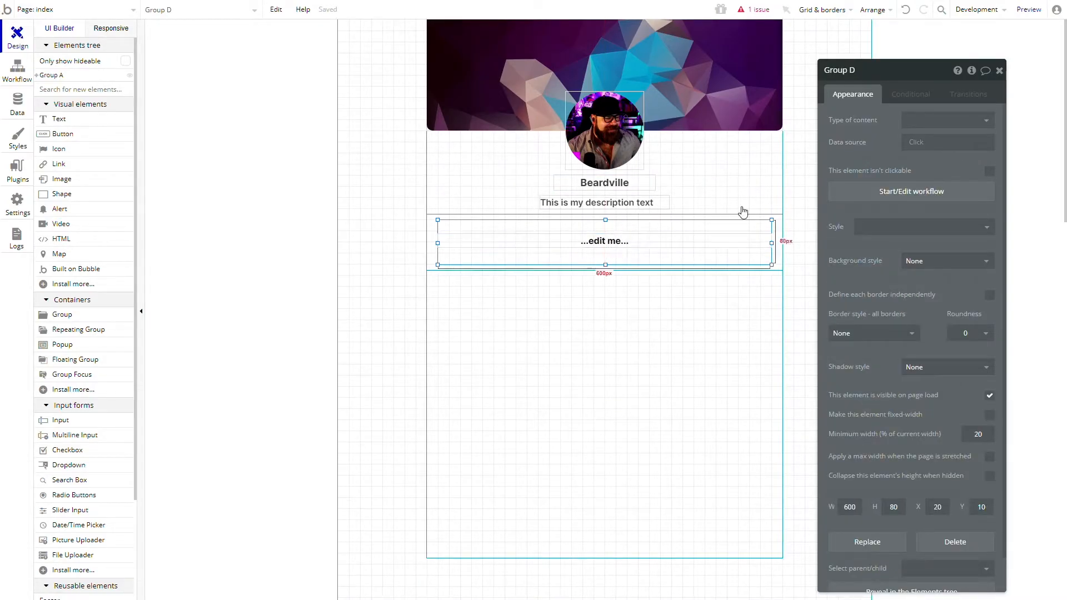
pyautogui.click(876, 71)
pyautogui.press('BackSpace')
pyautogui.write('Link')
pyautogui.press('Return')
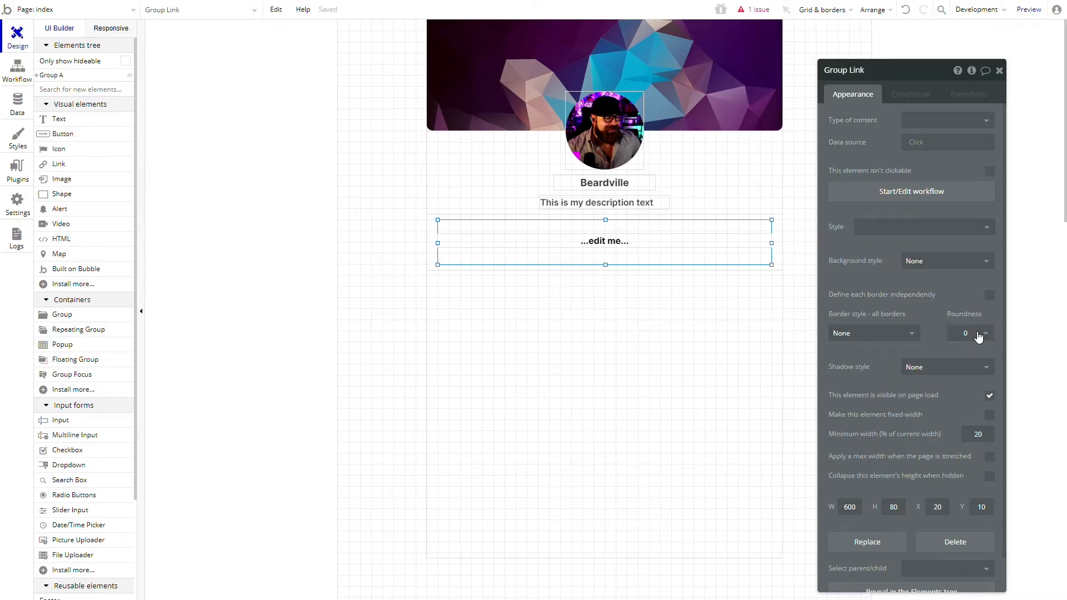
# Try a solid border style on all borders of the link group
pyautogui.click(901, 336)
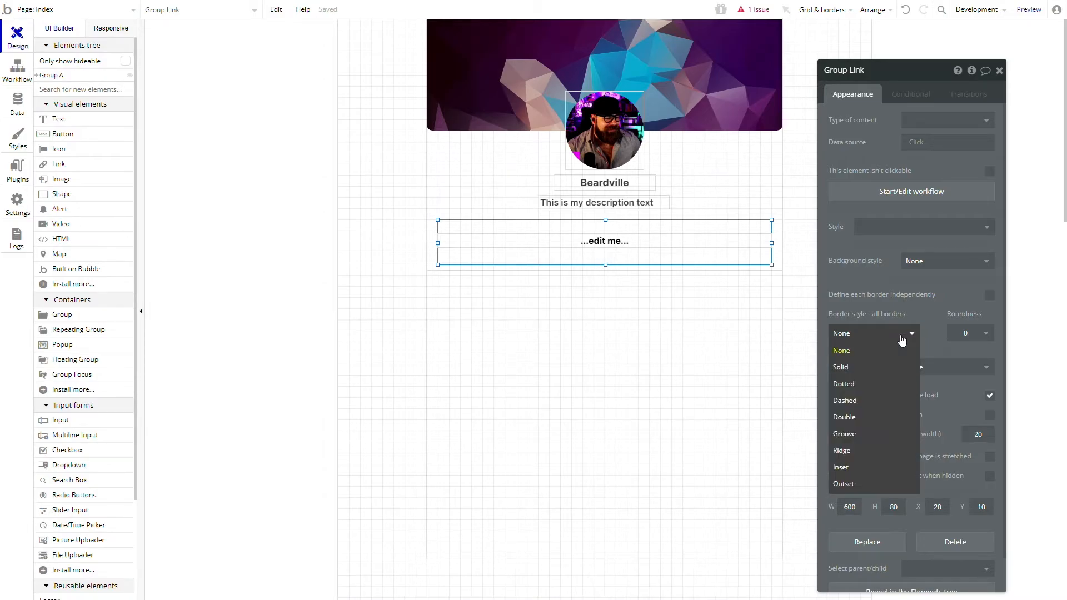
pyautogui.click(875, 367)
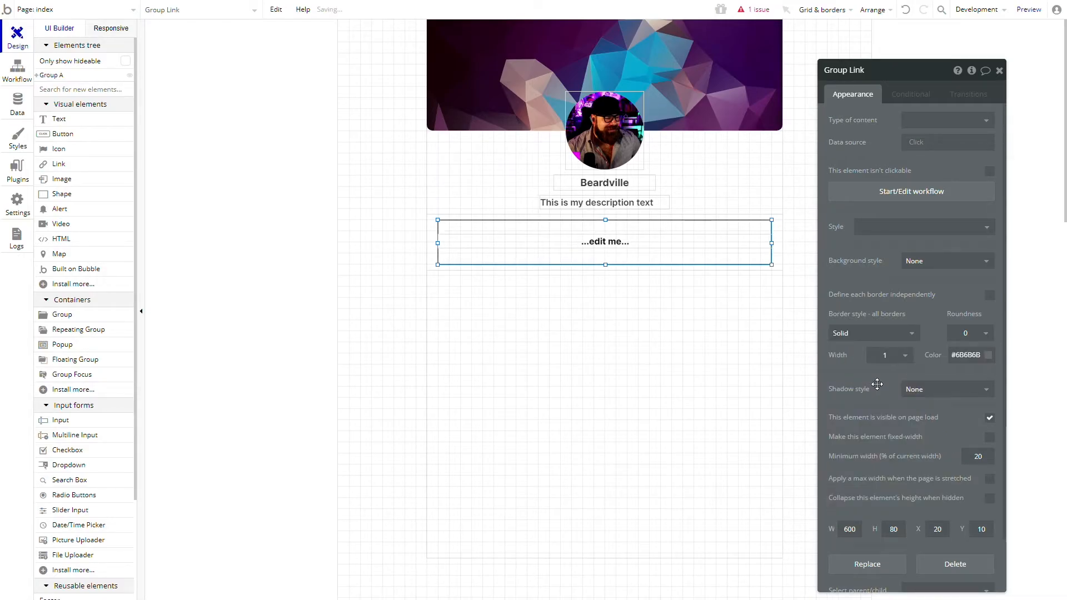
pyautogui.click(393, 265)
pyautogui.click(475, 257)
# Try border widths of 1, 2, 5, 10 and 20 on the link group and return its border style to None
pyautogui.click(897, 356)
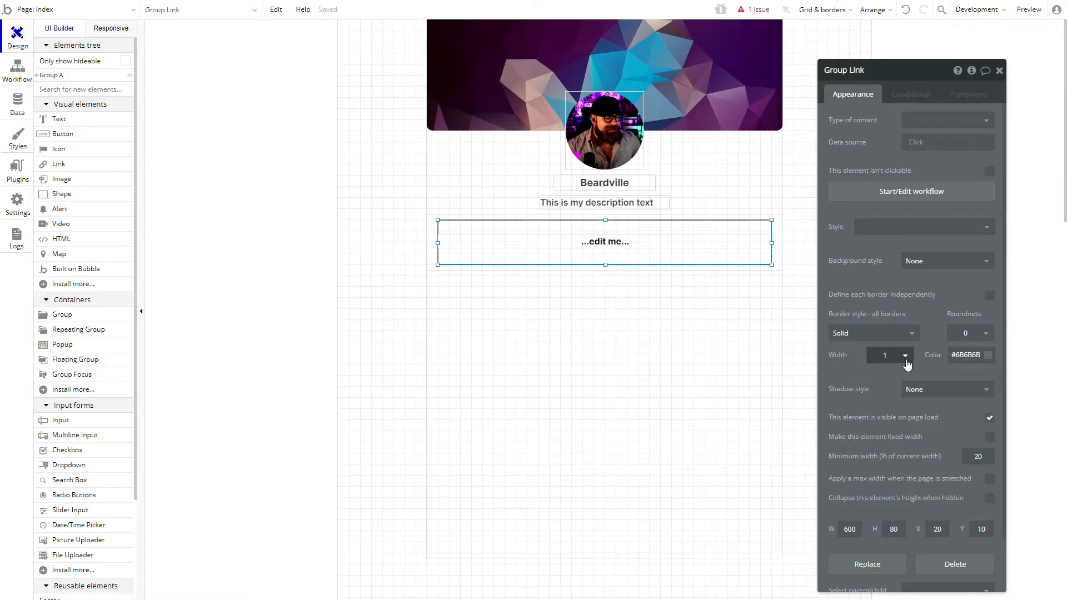
pyautogui.click(881, 423)
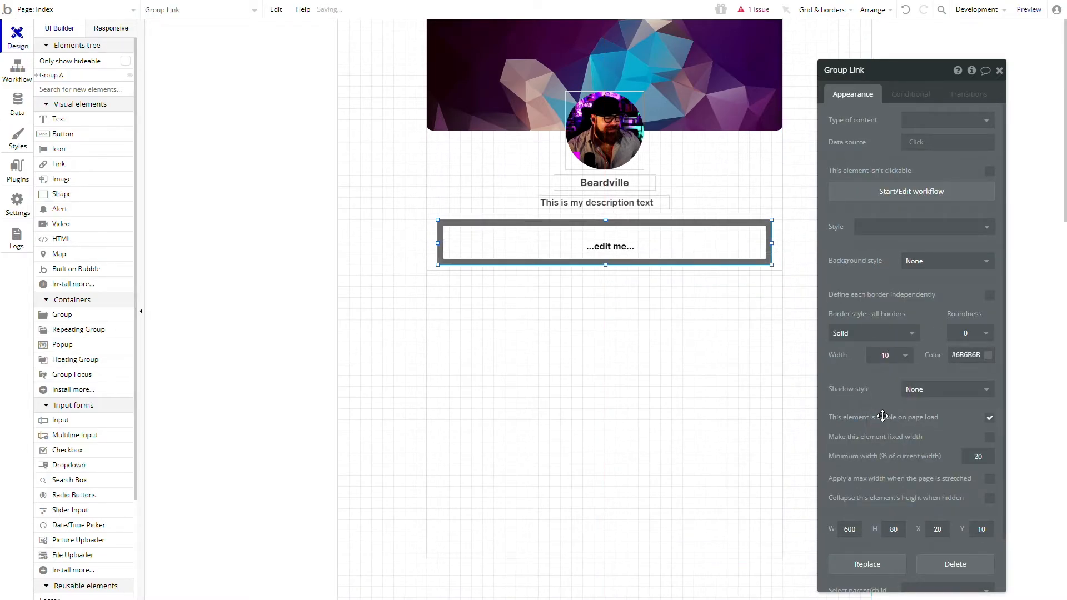
pyautogui.click(905, 358)
pyautogui.click(885, 406)
pyautogui.click(904, 357)
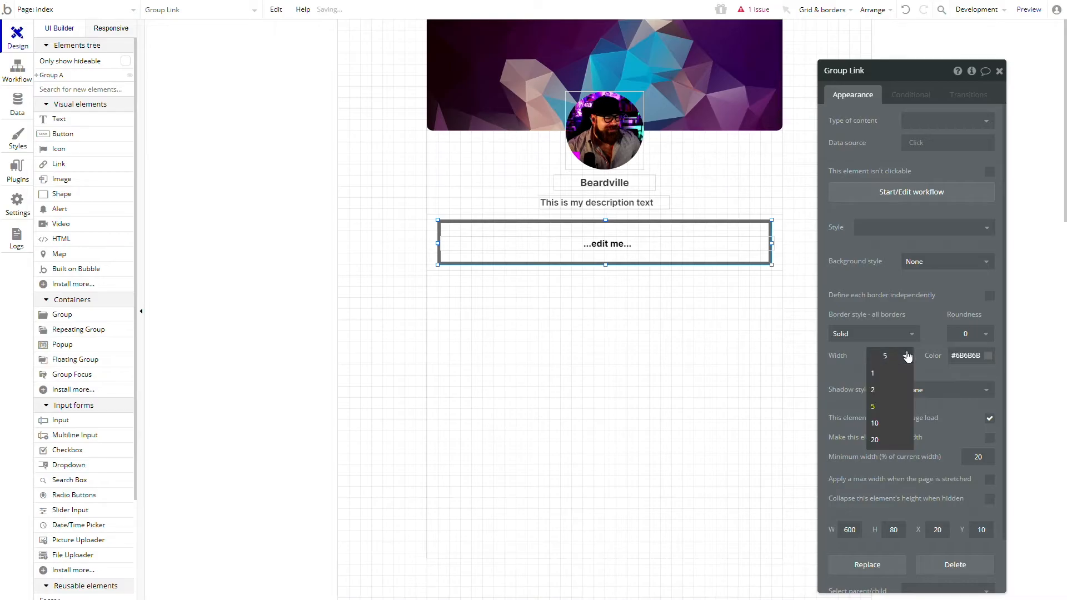
pyautogui.click(886, 439)
pyautogui.click(888, 357)
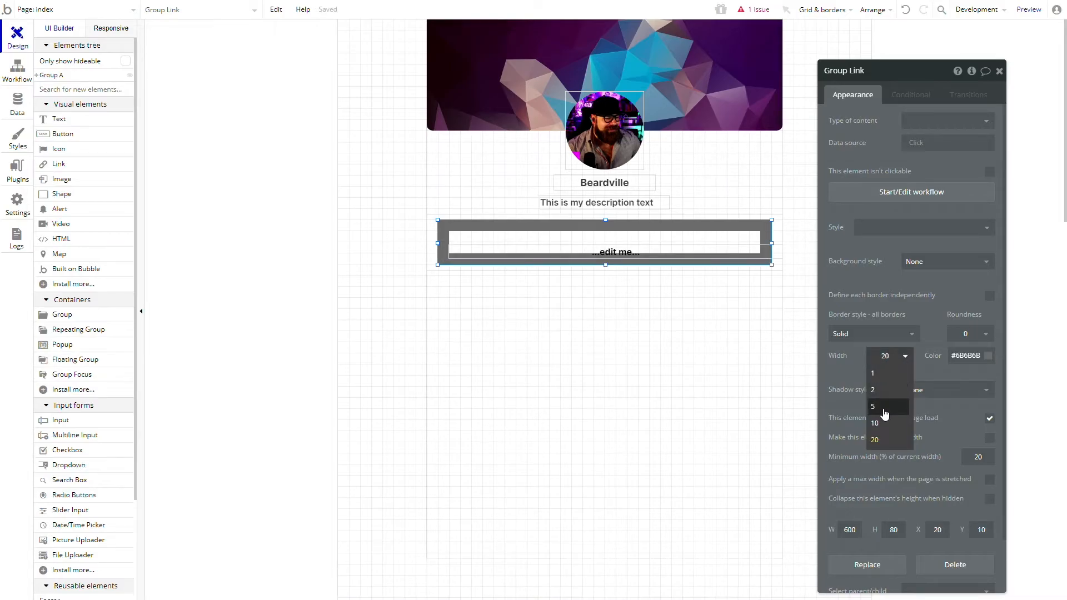
pyautogui.click(883, 406)
pyautogui.click(900, 361)
pyautogui.click(875, 389)
pyautogui.click(900, 357)
pyautogui.click(884, 424)
pyautogui.click(894, 357)
pyautogui.click(882, 390)
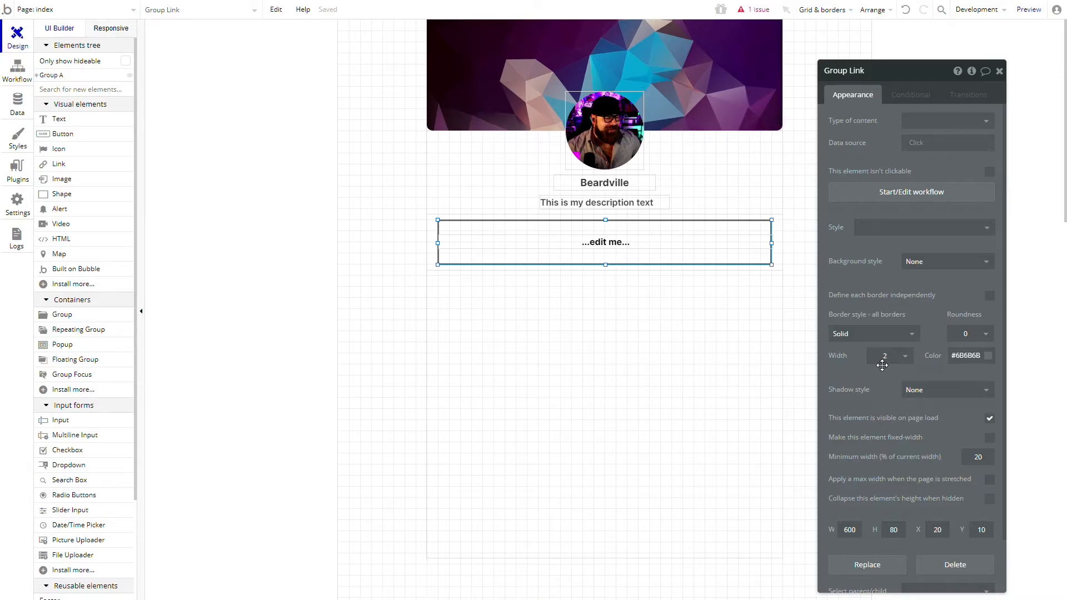
pyautogui.click(903, 362)
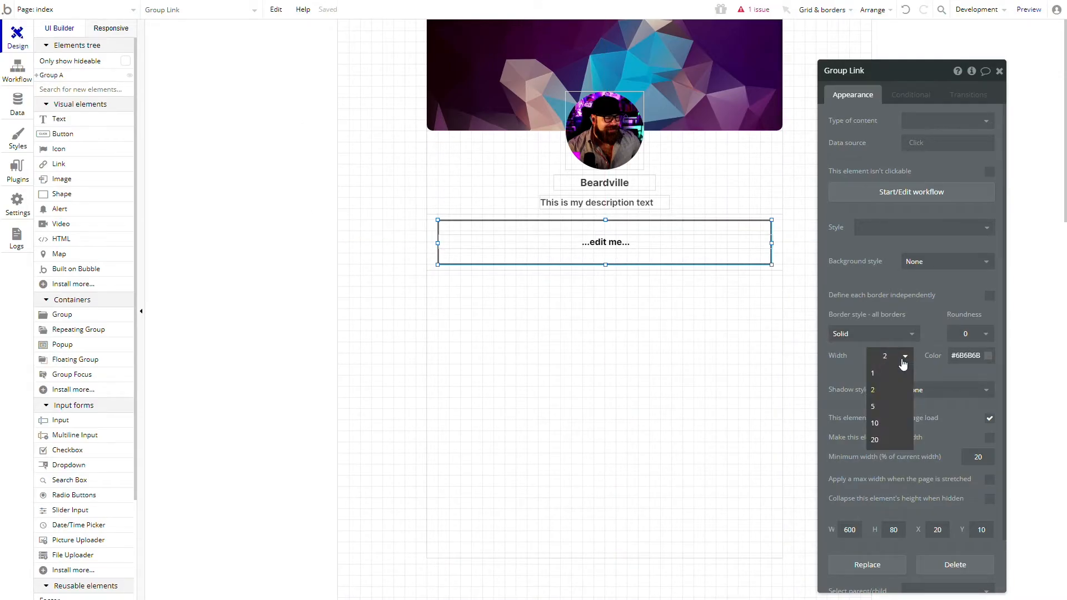
pyautogui.click(886, 373)
pyautogui.click(898, 365)
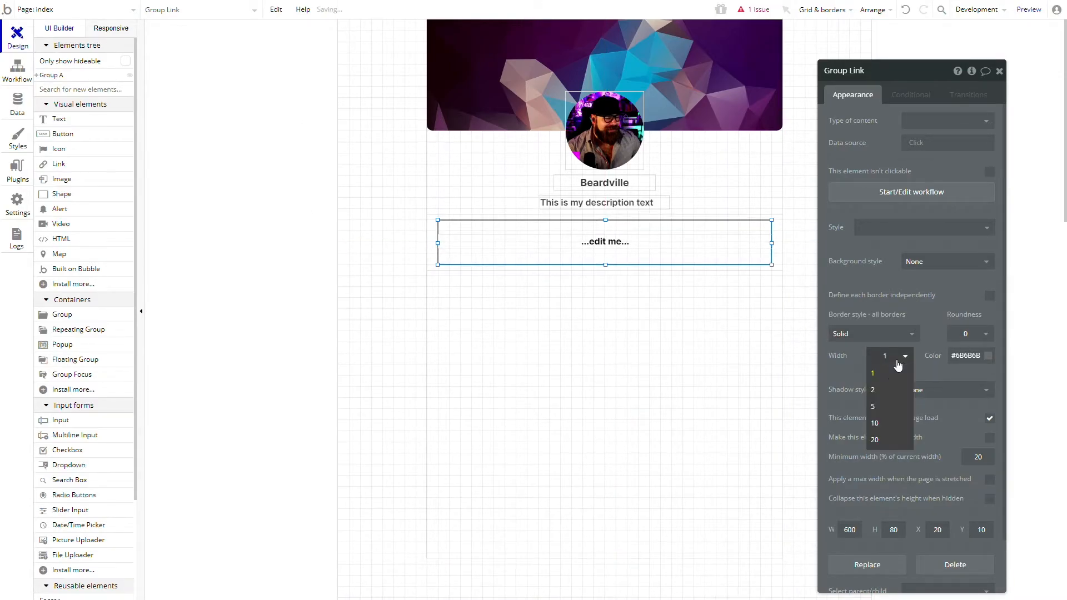
pyautogui.click(889, 423)
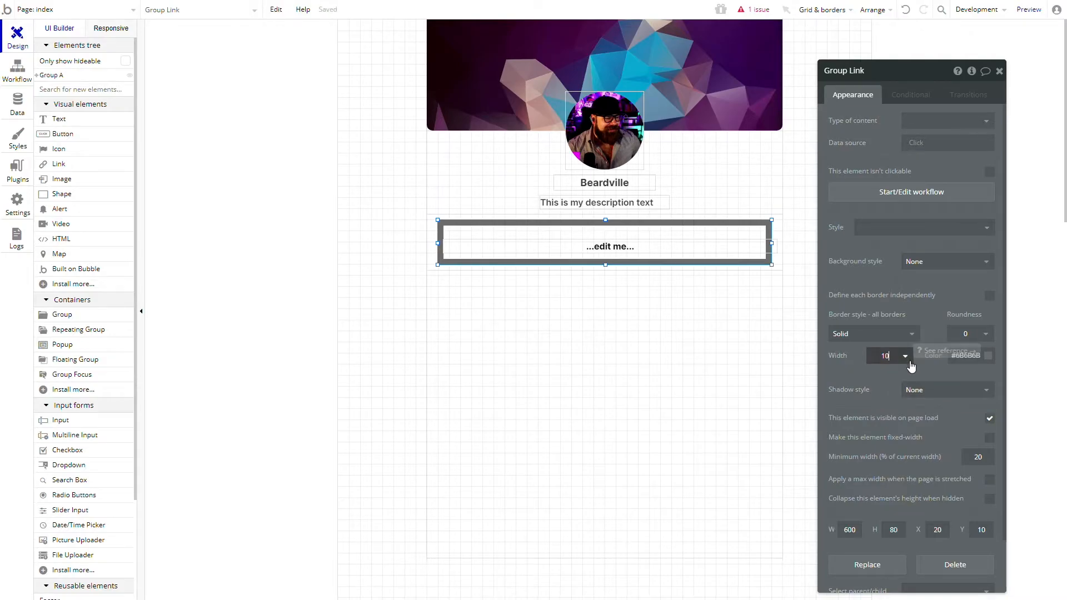
pyautogui.click(911, 367)
pyautogui.click(888, 373)
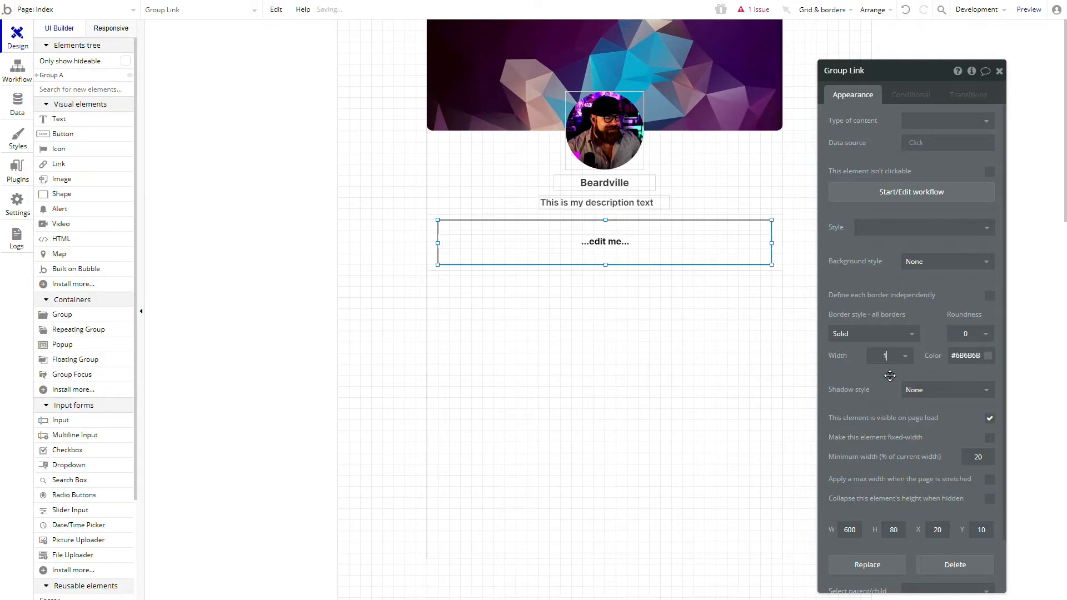
pyautogui.click(880, 333)
pyautogui.click(869, 354)
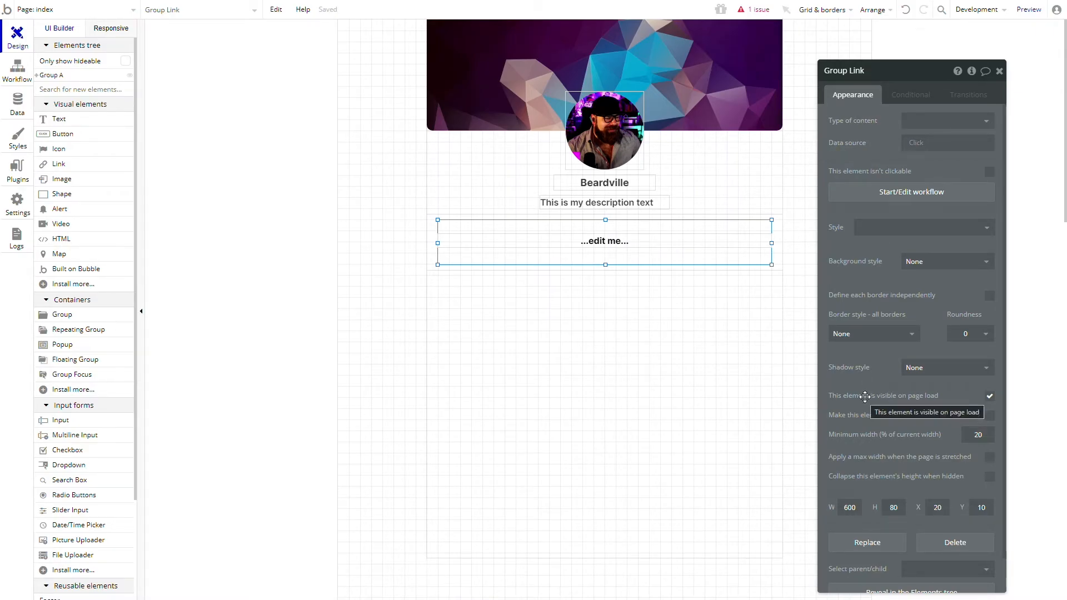
# Give the link group an Outset shadow with horizontal and vertical offsets of 0
pyautogui.click(924, 366)
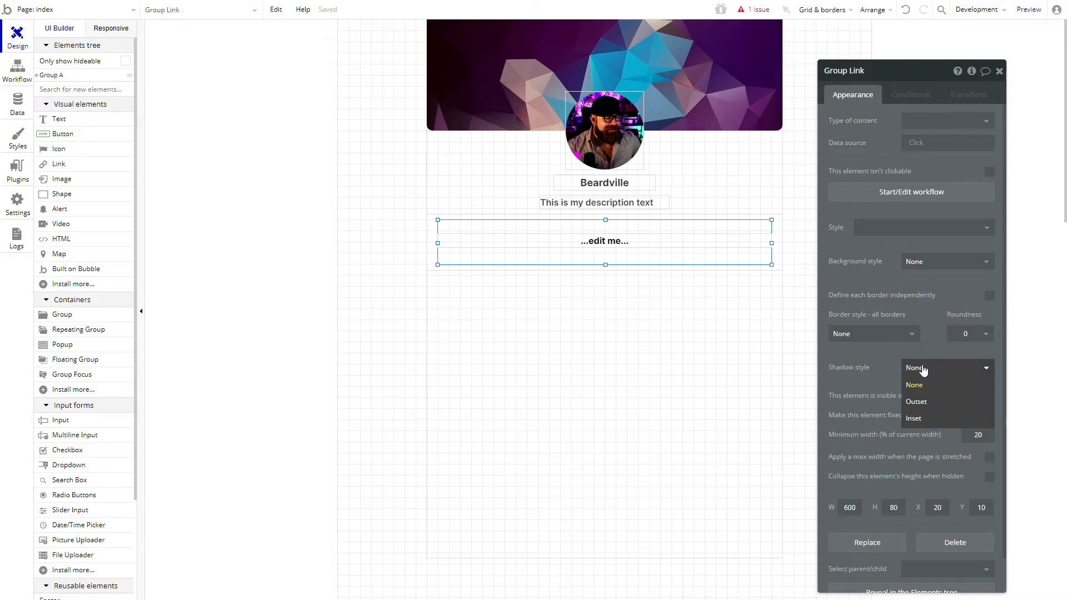
pyautogui.click(917, 402)
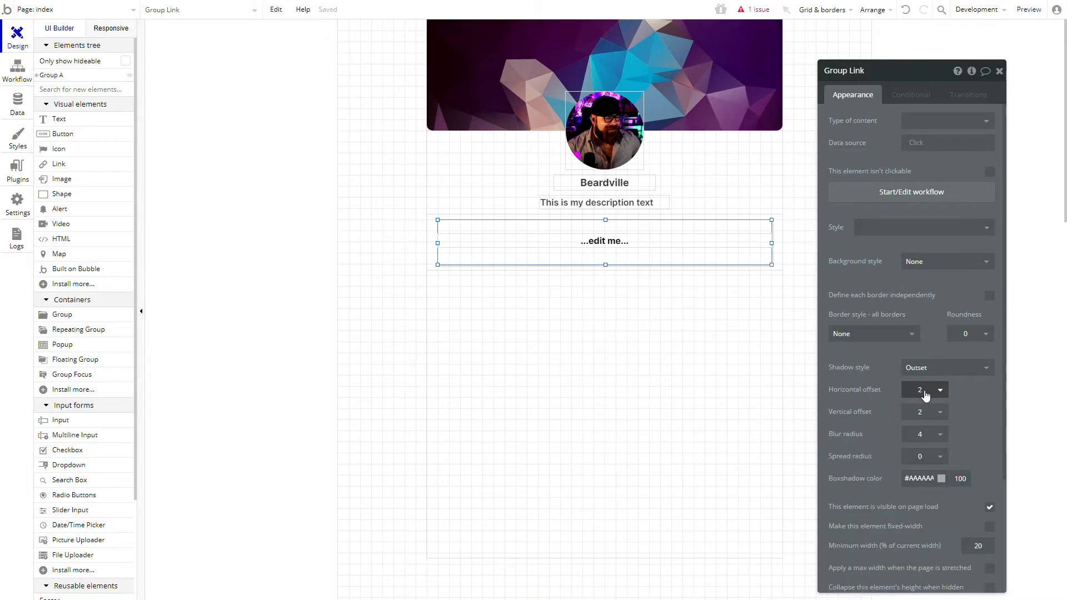
pyautogui.click(925, 395)
pyautogui.click(931, 422)
pyautogui.click(931, 422)
pyautogui.click(911, 493)
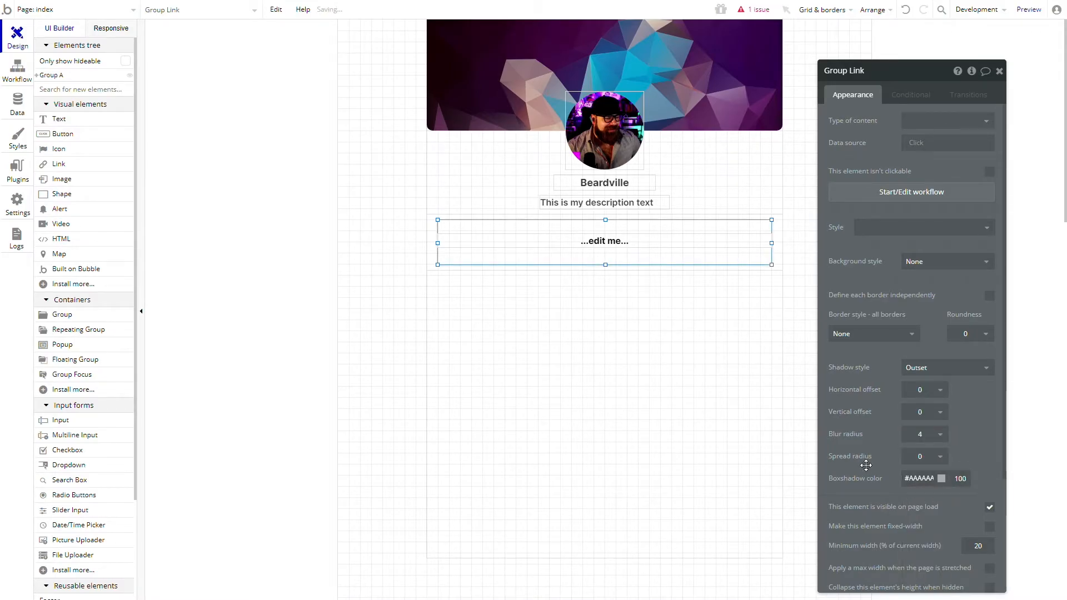
# Set the link group's shadow blur radius to 0 and its spread radius to 2
pyautogui.click(939, 440)
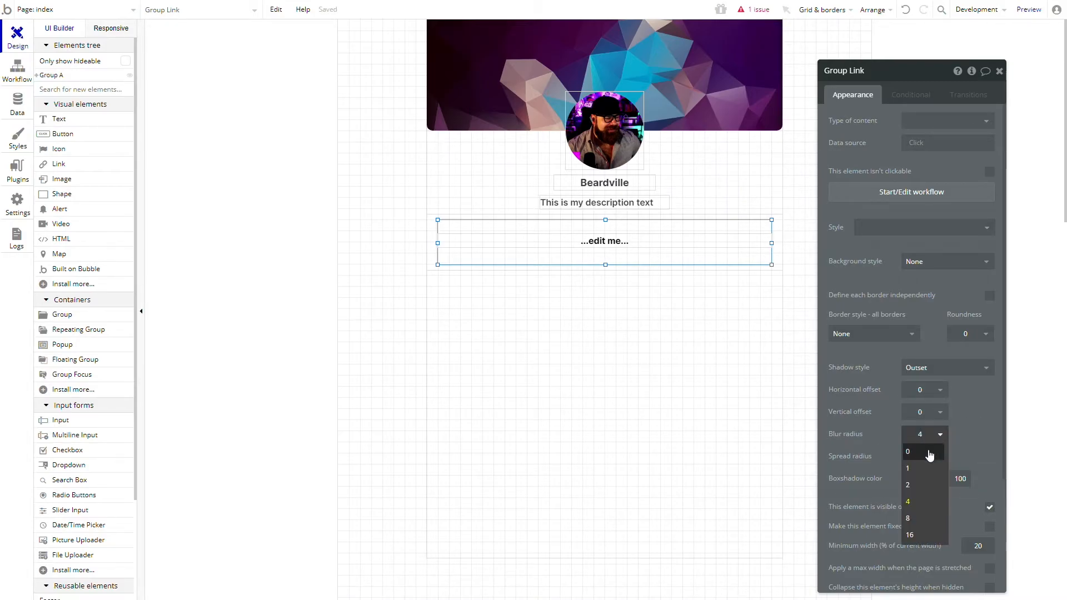
pyautogui.click(930, 453)
pyautogui.click(929, 456)
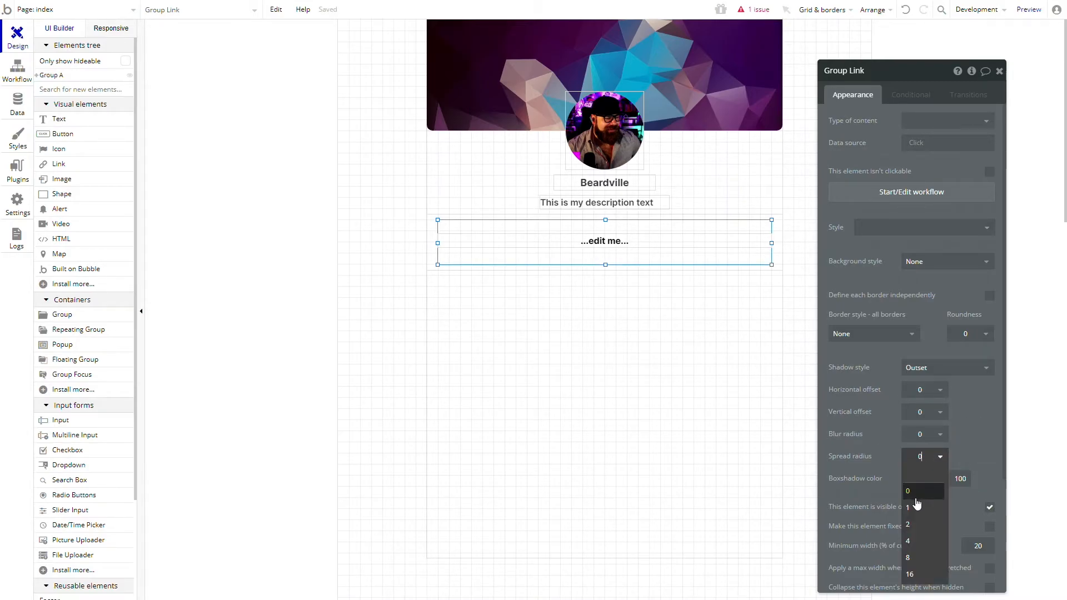
pyautogui.click(912, 528)
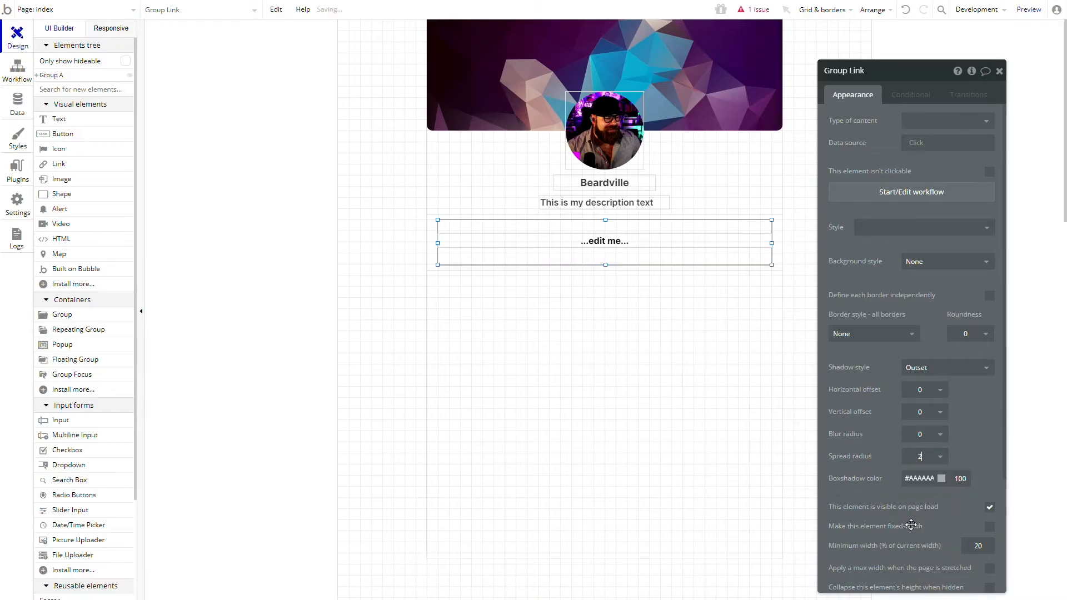
# Change the link group's box shadow color to black, #000000
pyautogui.click(932, 478)
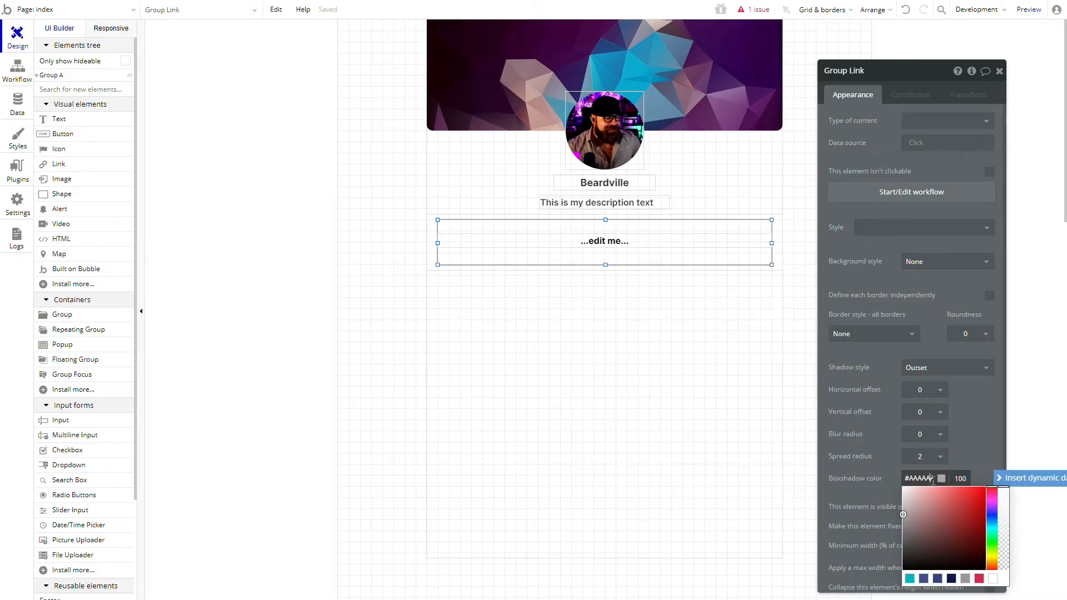
pyautogui.moveTo(911, 516); pyautogui.dragTo(903, 571)
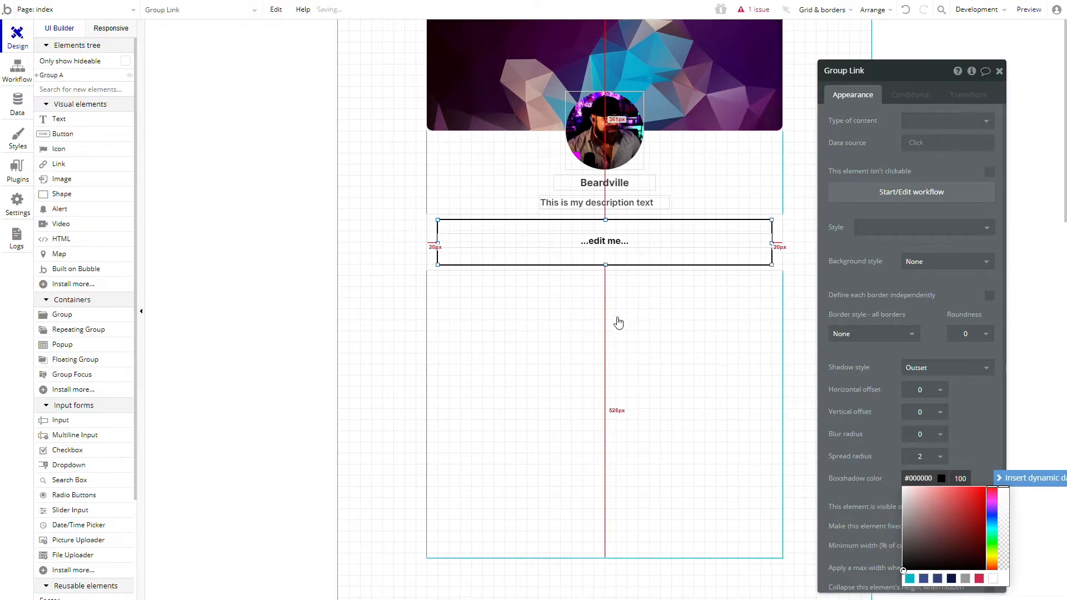
pyautogui.click(280, 238)
pyautogui.click(450, 254)
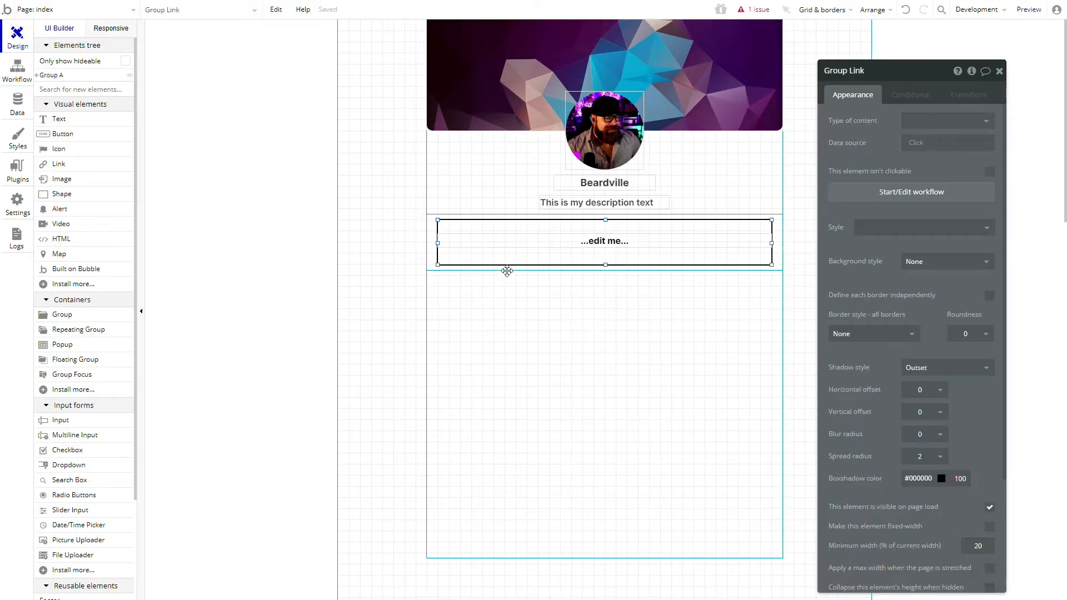
# Thicken the link group's shadow outline by setting the spread radius to 4
pyautogui.click(921, 457)
pyautogui.click(922, 524)
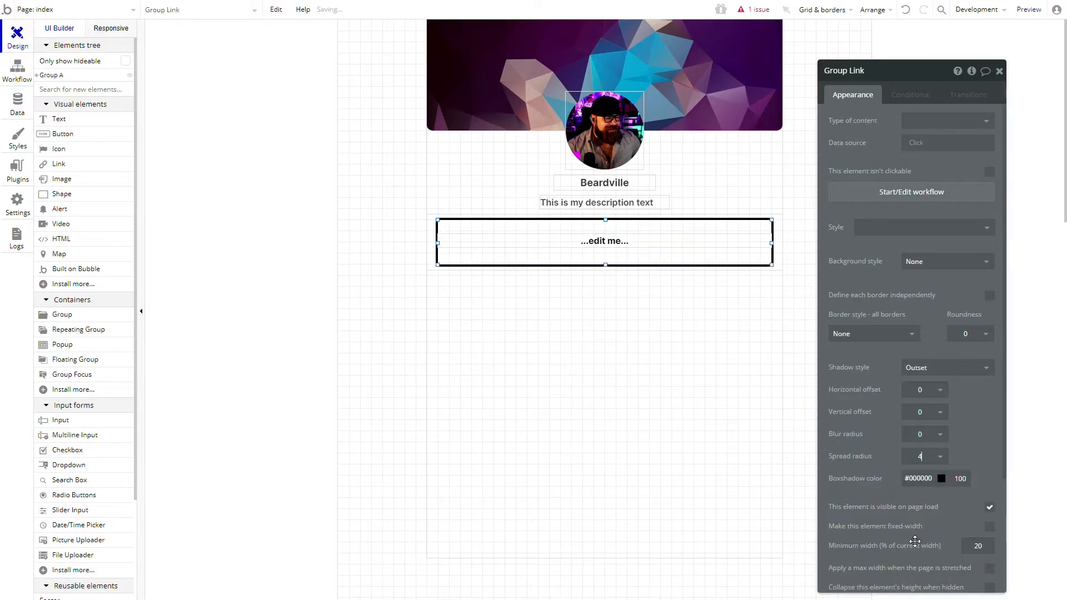
pyautogui.click(431, 265)
pyautogui.click(472, 257)
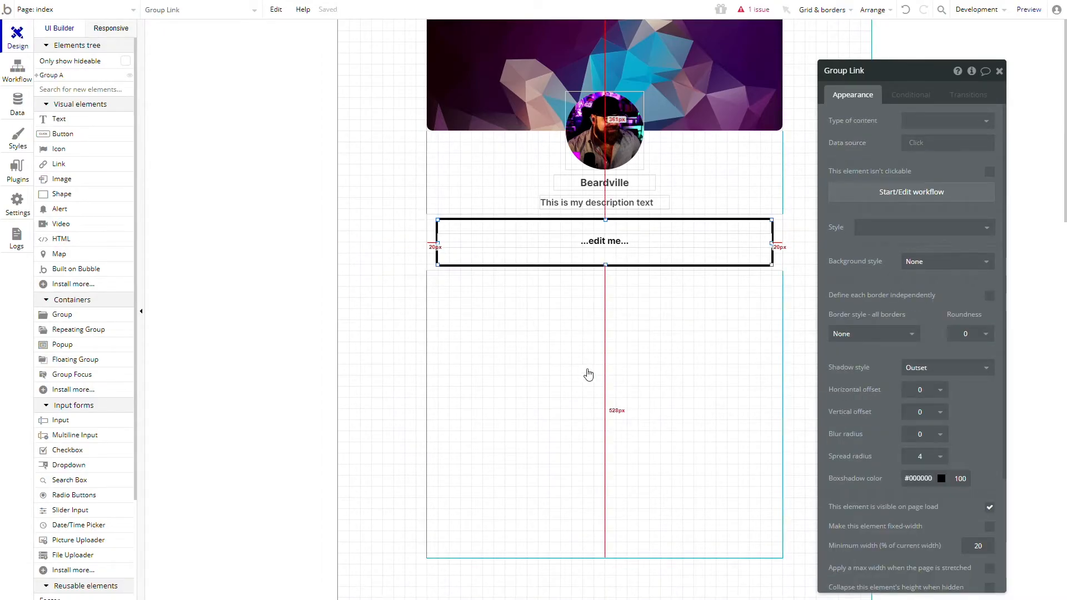
pyautogui.click(310, 237)
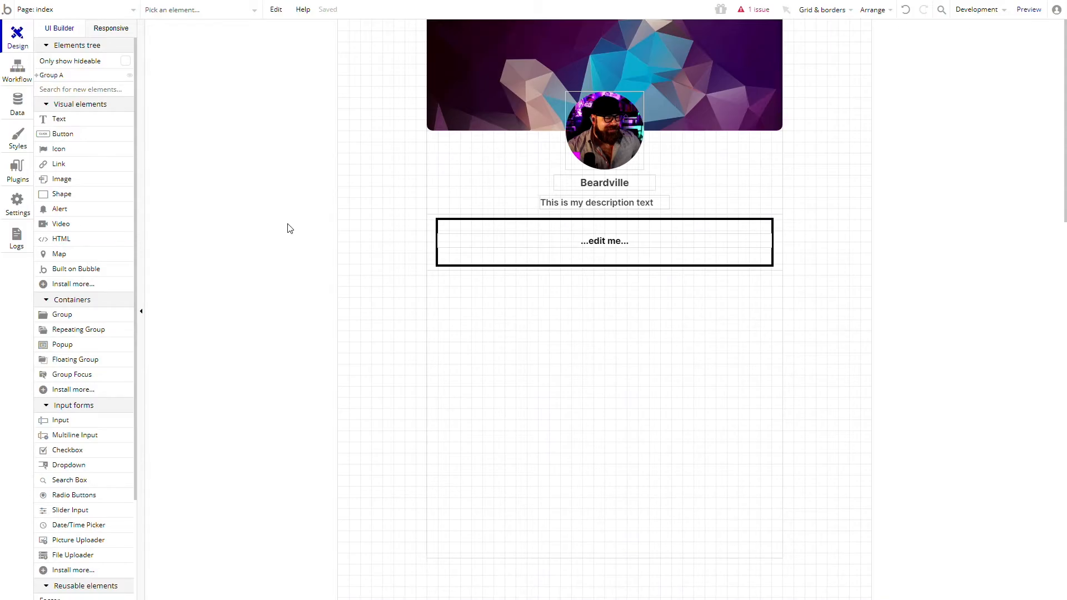
# Round the corners of the link group with a roundness of 10
pyautogui.doubleClick(443, 260)
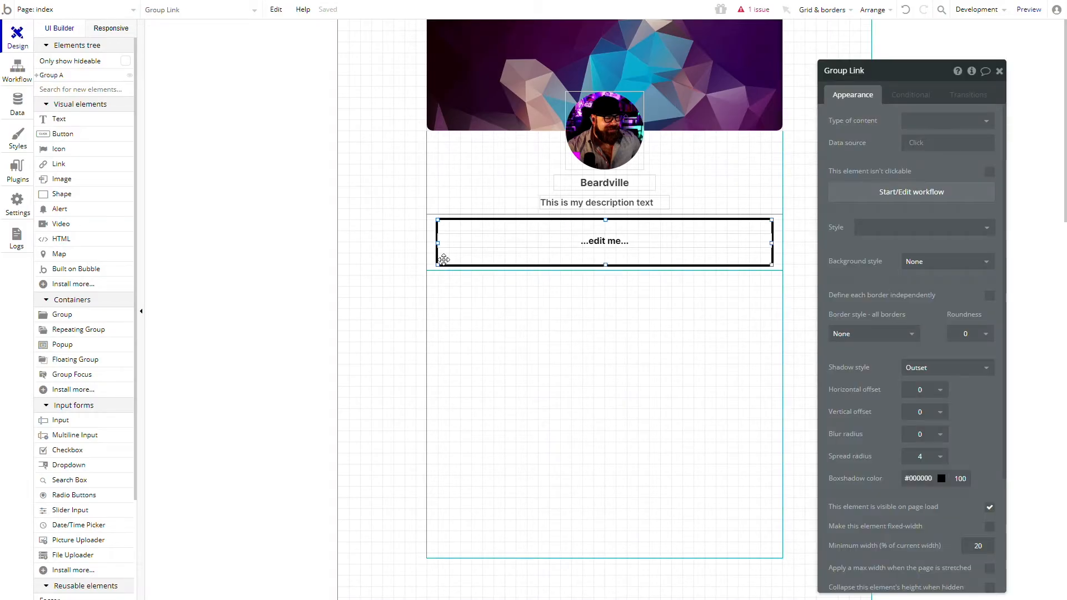
pyautogui.scroll(-2, 960, 387)
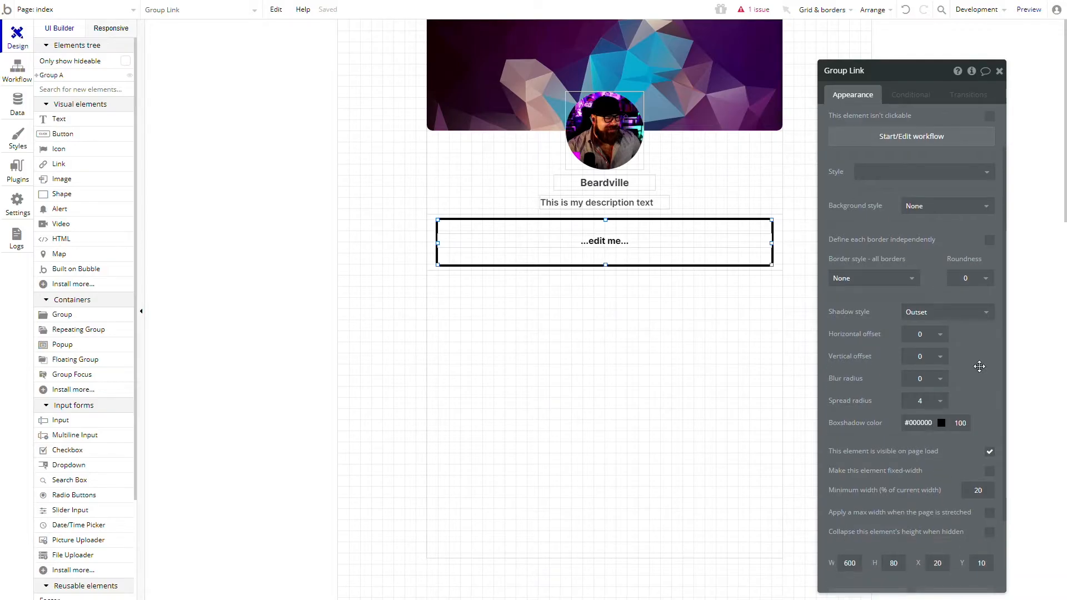
pyautogui.click(964, 288)
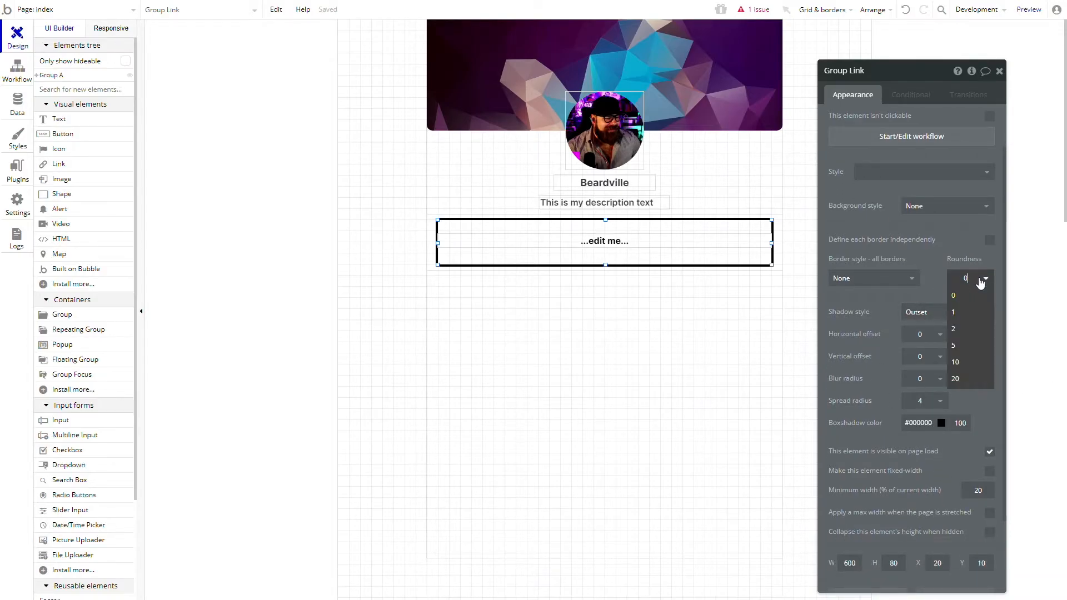
pyautogui.click(969, 357)
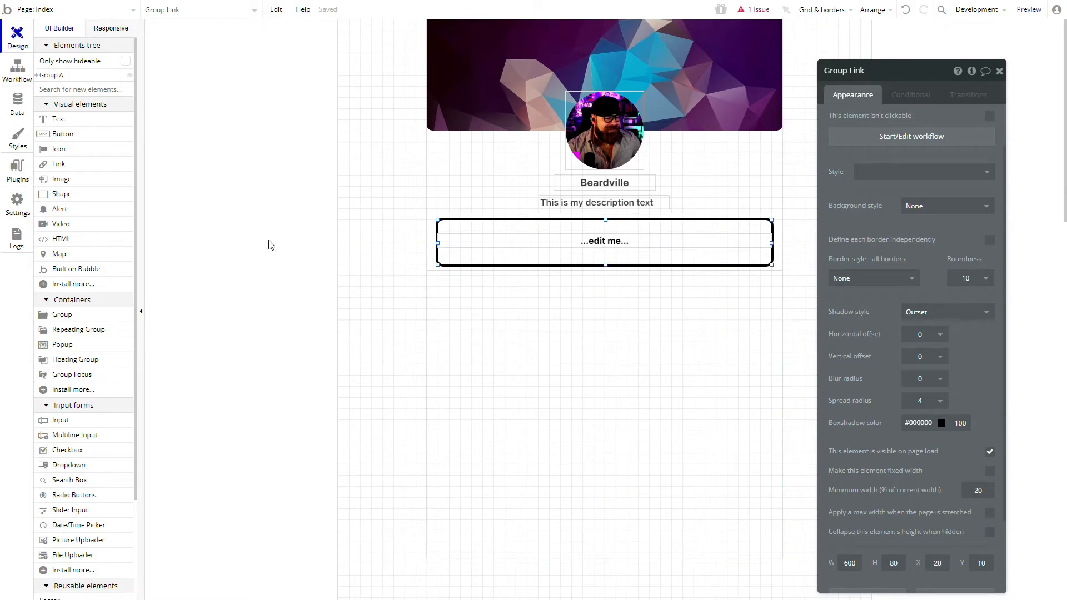
pyautogui.click(456, 246)
pyautogui.click(470, 260)
pyautogui.click(485, 242)
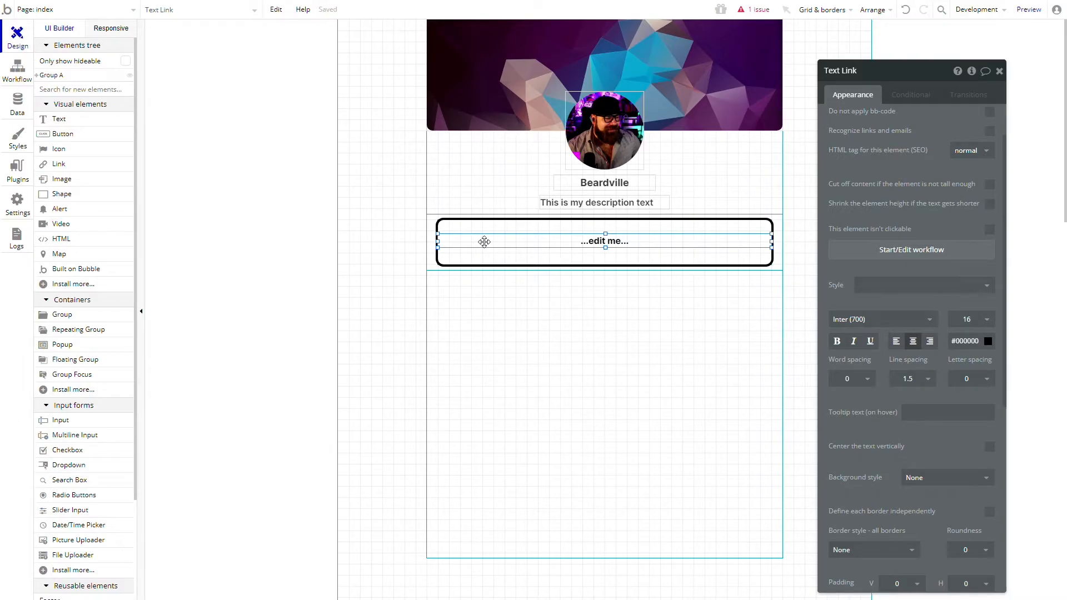
pyautogui.click(433, 238)
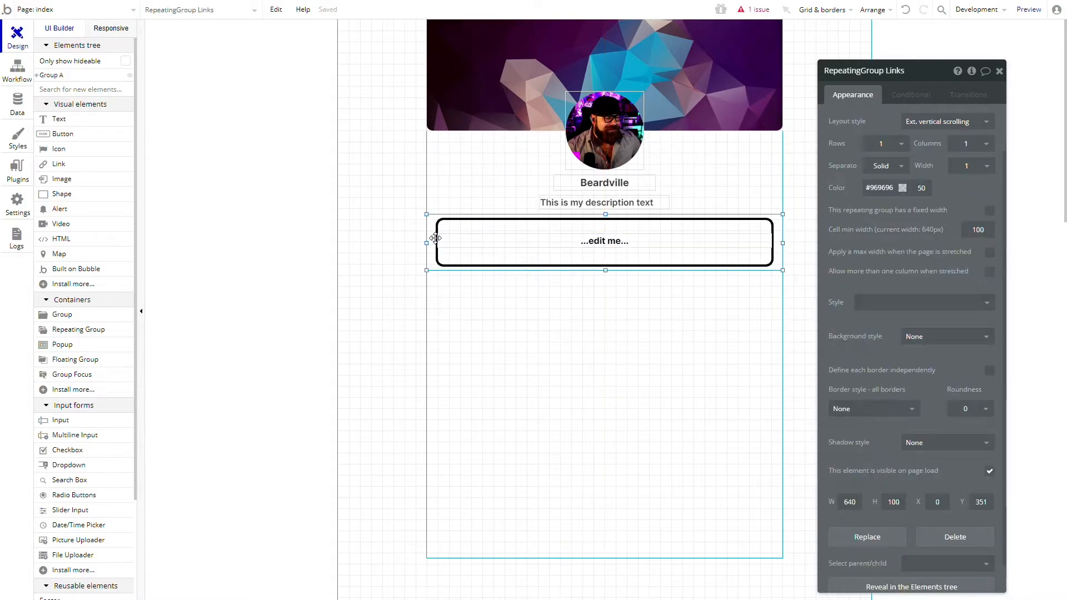
pyautogui.click(373, 219)
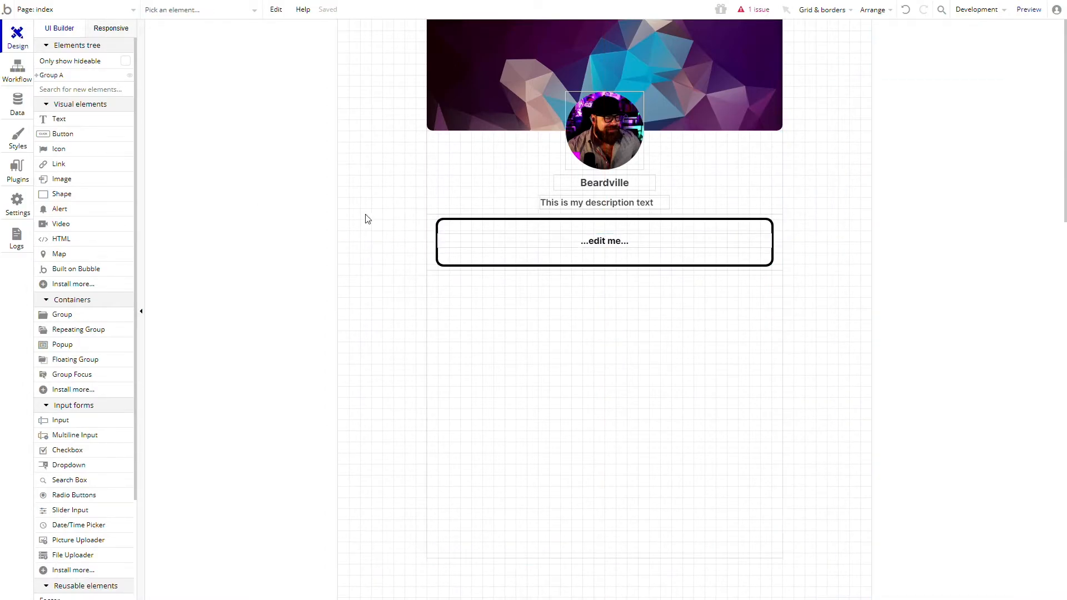
# Try a Gradient background style on the index page and return it to None
pyautogui.click(377, 142)
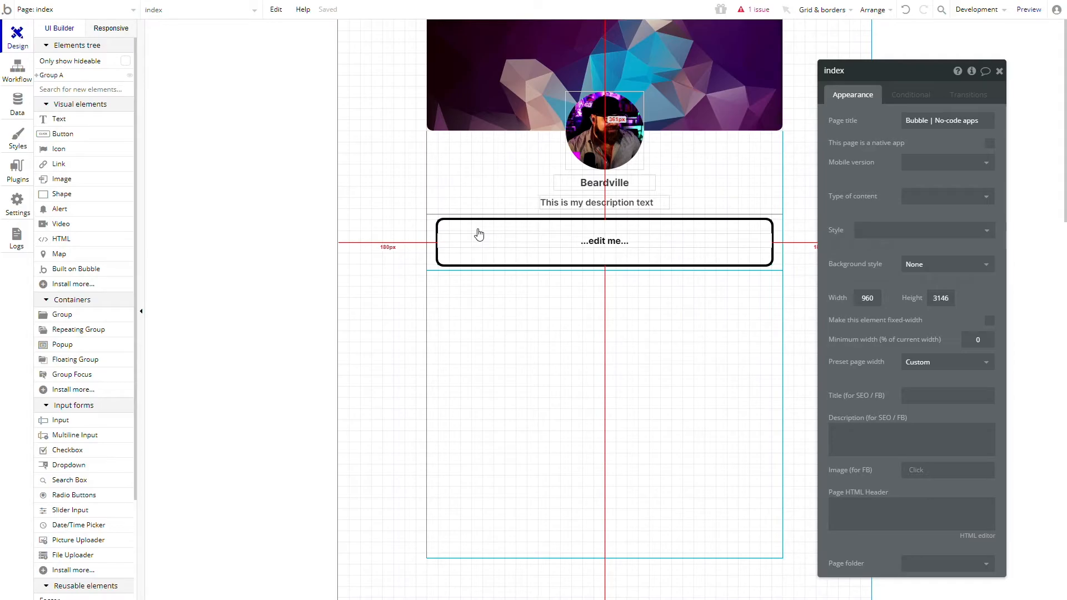
pyautogui.click(944, 266)
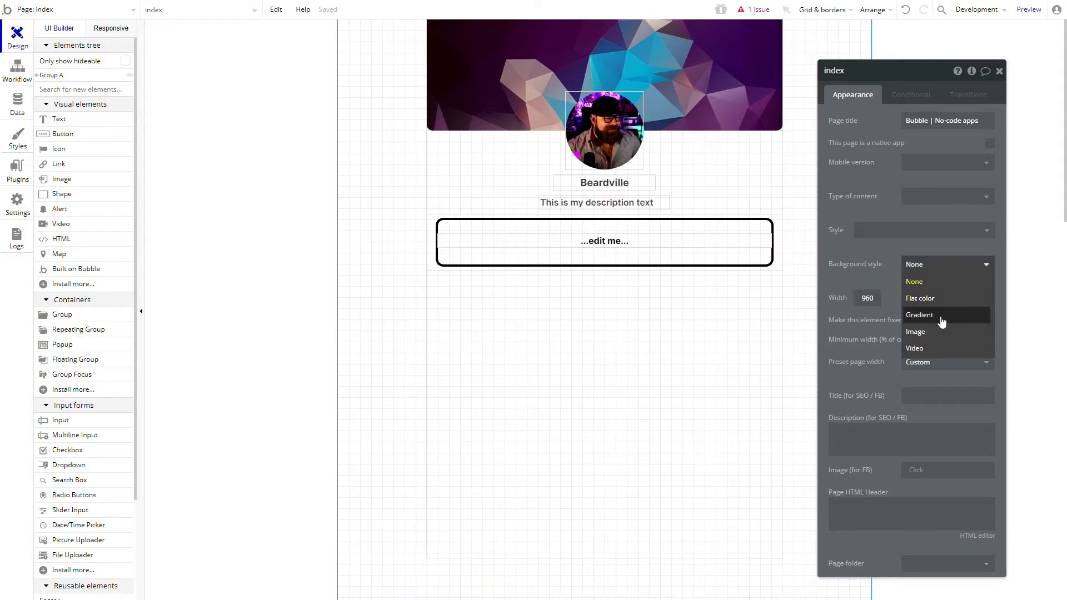
pyautogui.click(941, 322)
pyautogui.click(951, 265)
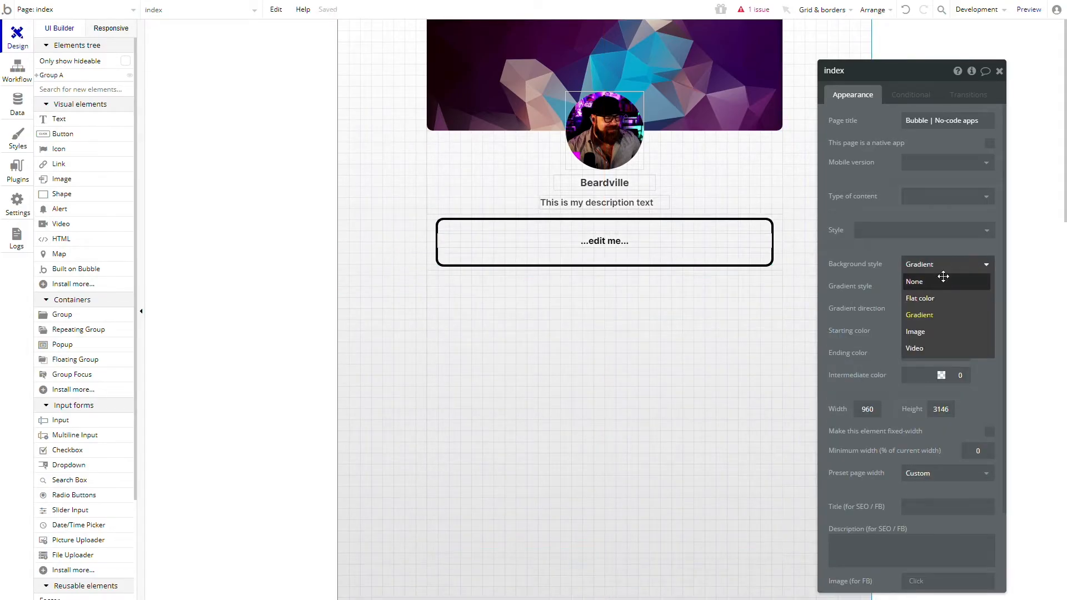
pyautogui.click(944, 283)
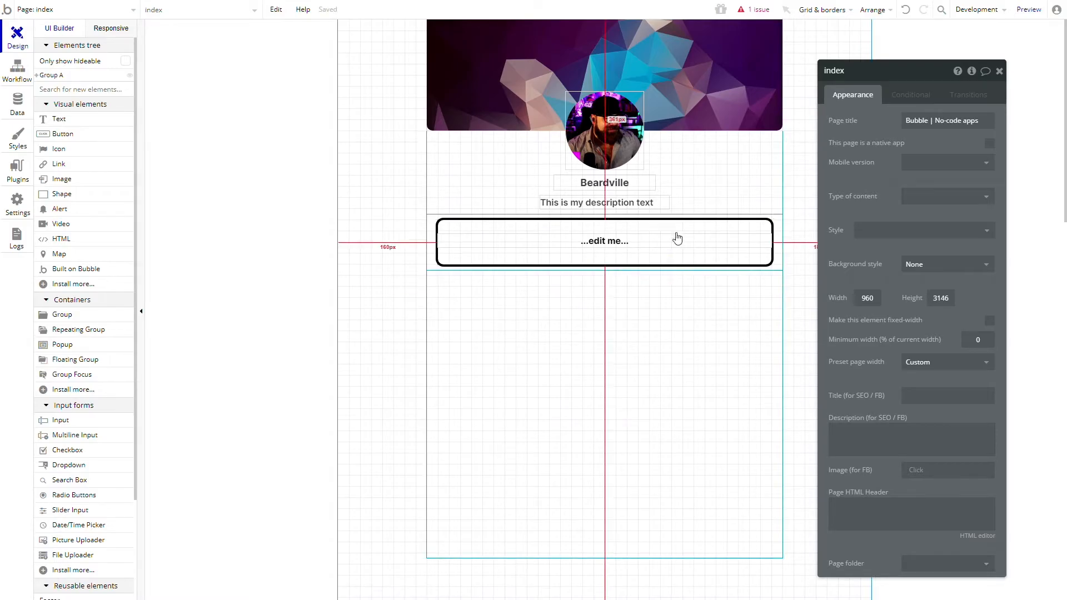
# Give the index page a Gradient background with the light purple starting color #C7ABFF
pyautogui.click(941, 269)
pyautogui.click(934, 315)
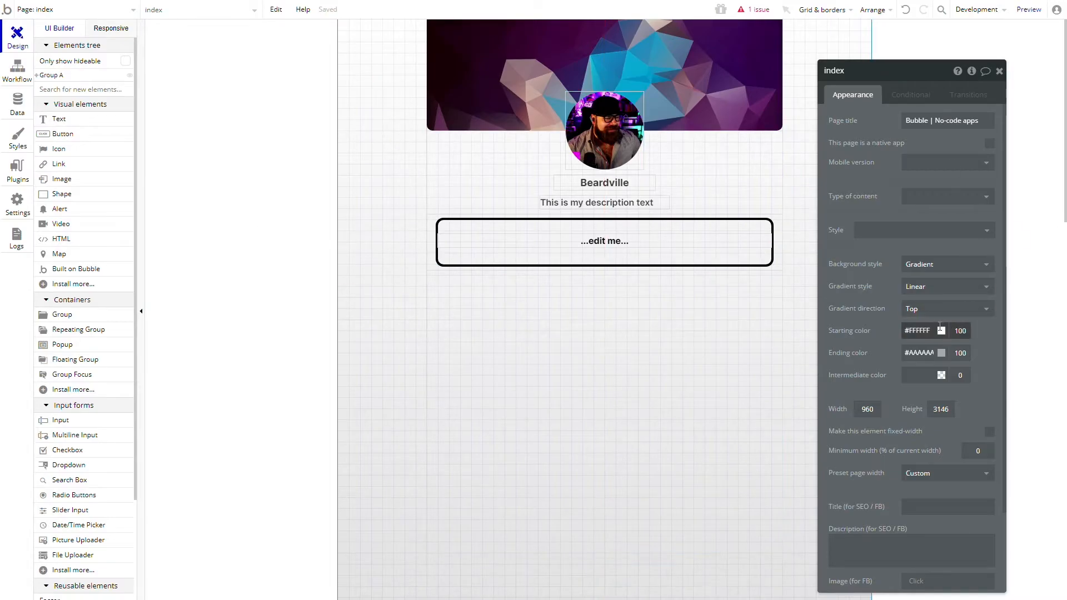
pyautogui.click(920, 331)
pyautogui.moveTo(990, 357)
pyautogui.mouseDown()
pyautogui.moveTo(992, 345)
pyautogui.moveTo(930, 339)
pyautogui.moveTo(993, 365)
pyautogui.mouseUp()
pyautogui.click(953, 340)
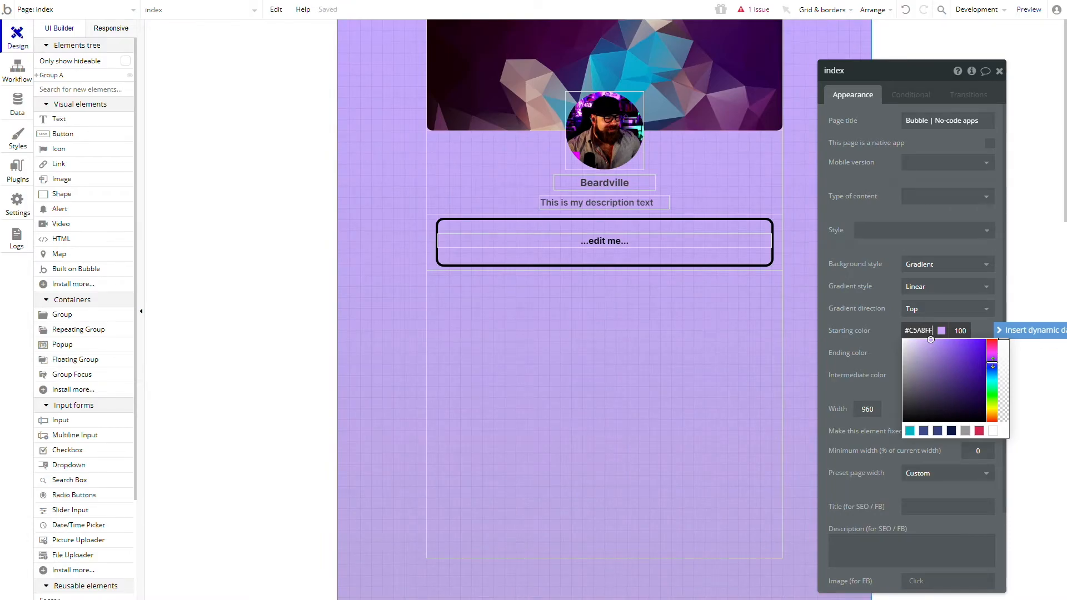
pyautogui.moveTo(931, 339)
pyautogui.mouseDown()
pyautogui.moveTo(928, 351)
pyautogui.moveTo(928, 340)
pyautogui.mouseUp()
pyautogui.click(887, 335)
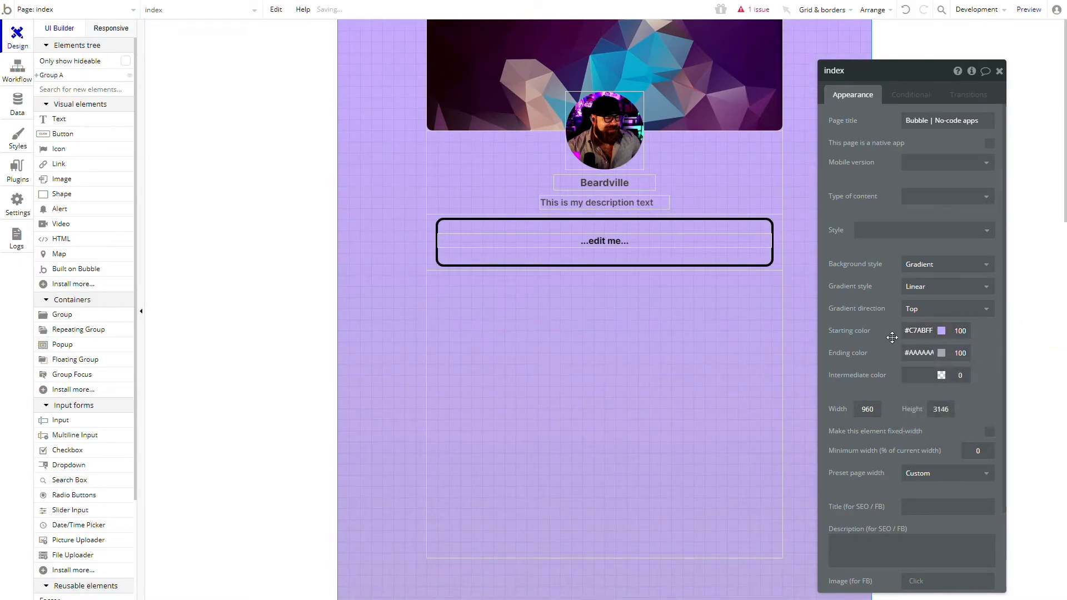
# Set the page gradient's ending color to the pinkish red #FF7595
pyautogui.click(941, 353)
pyautogui.click(991, 375)
pyautogui.moveTo(956, 367)
pyautogui.mouseDown()
pyautogui.moveTo(951, 357)
pyautogui.moveTo(999, 365)
pyautogui.mouseUp()
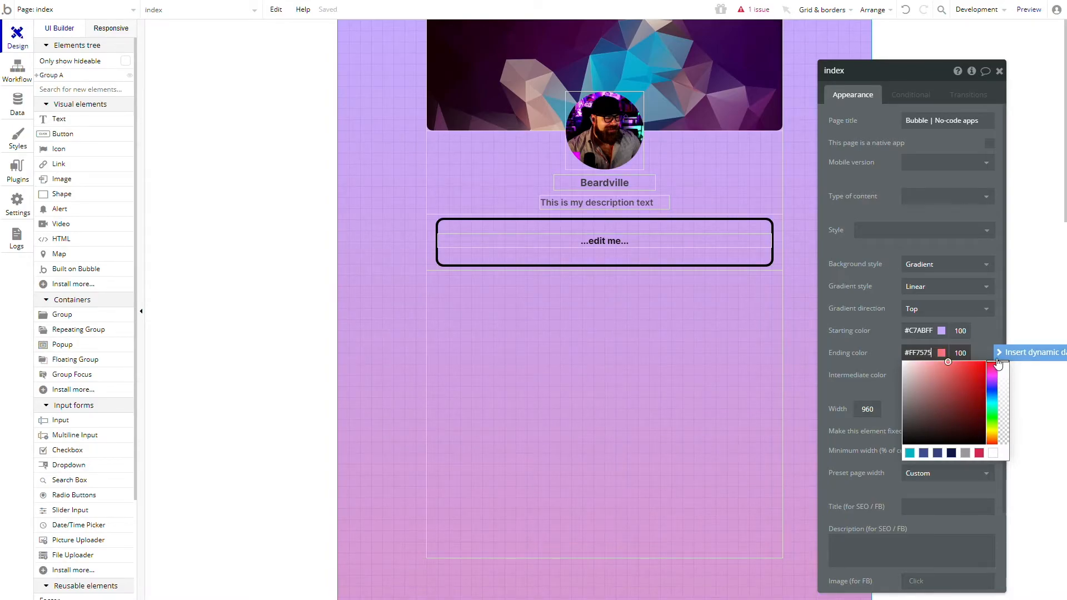
pyautogui.scroll(-12, 592, 357)
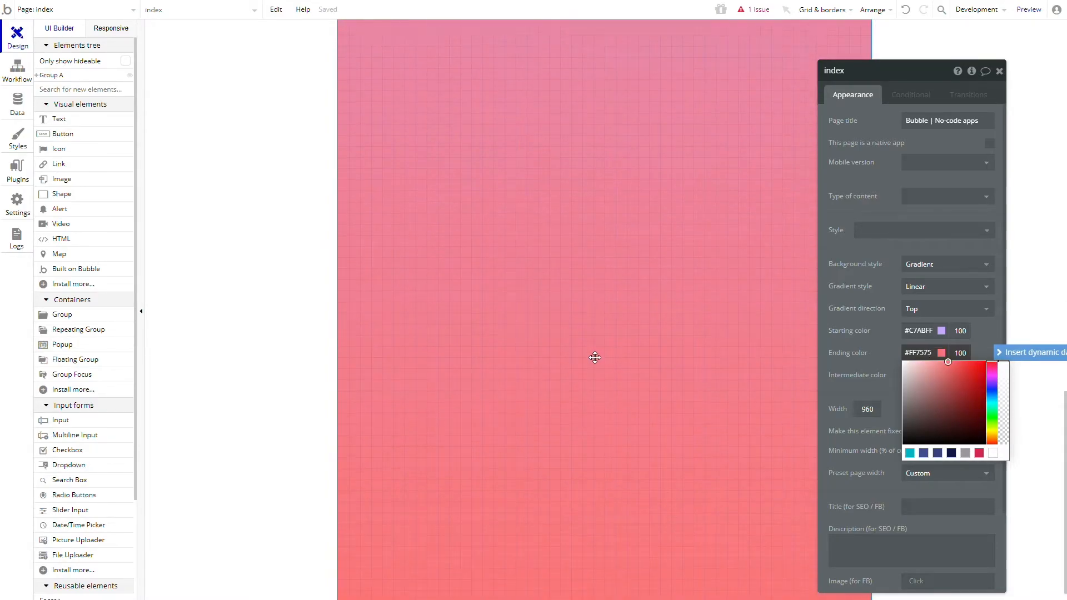
pyautogui.scroll(8, 595, 357)
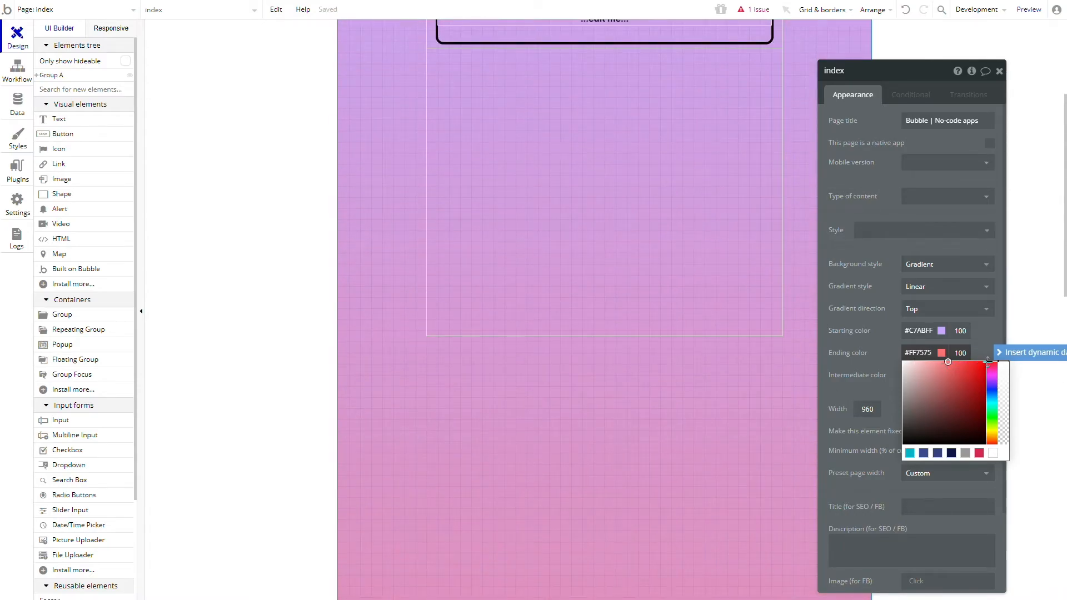
pyautogui.moveTo(989, 358); pyautogui.dragTo(990, 368)
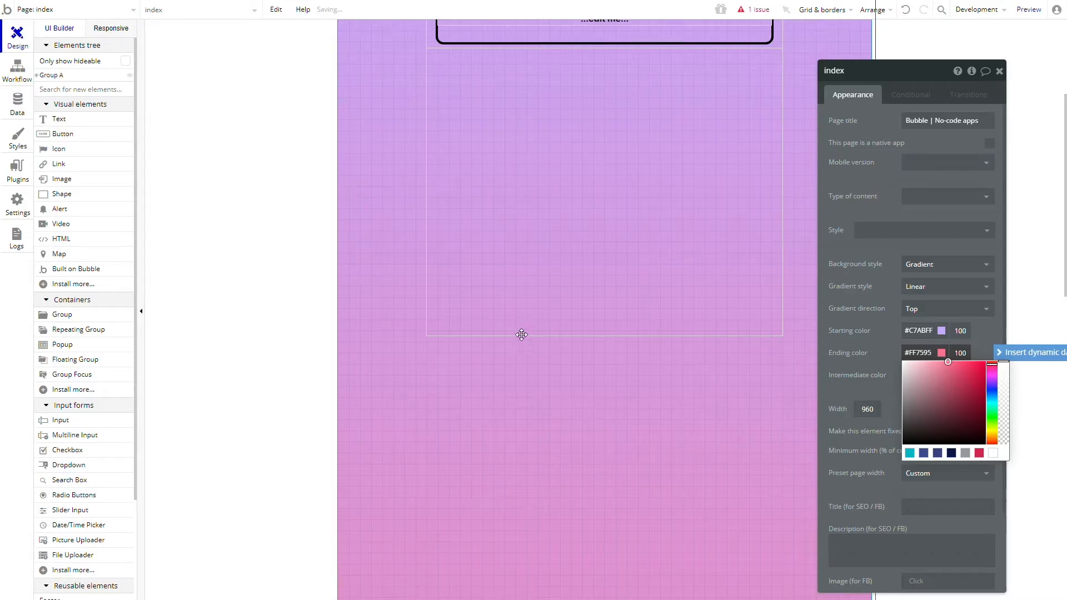
pyautogui.scroll(-8, 461, 333)
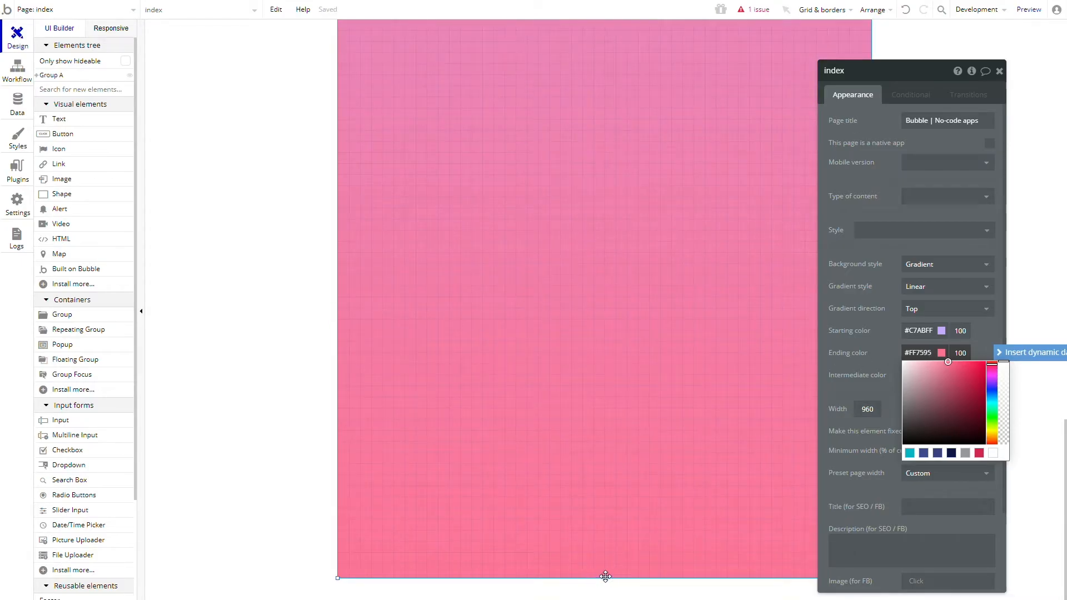
# Shorten the index page to a height of about 2050 by pulling up its lower edge
pyautogui.moveTo(605, 578); pyautogui.dragTo(619, 118)
pyautogui.scroll(16, 562, 333)
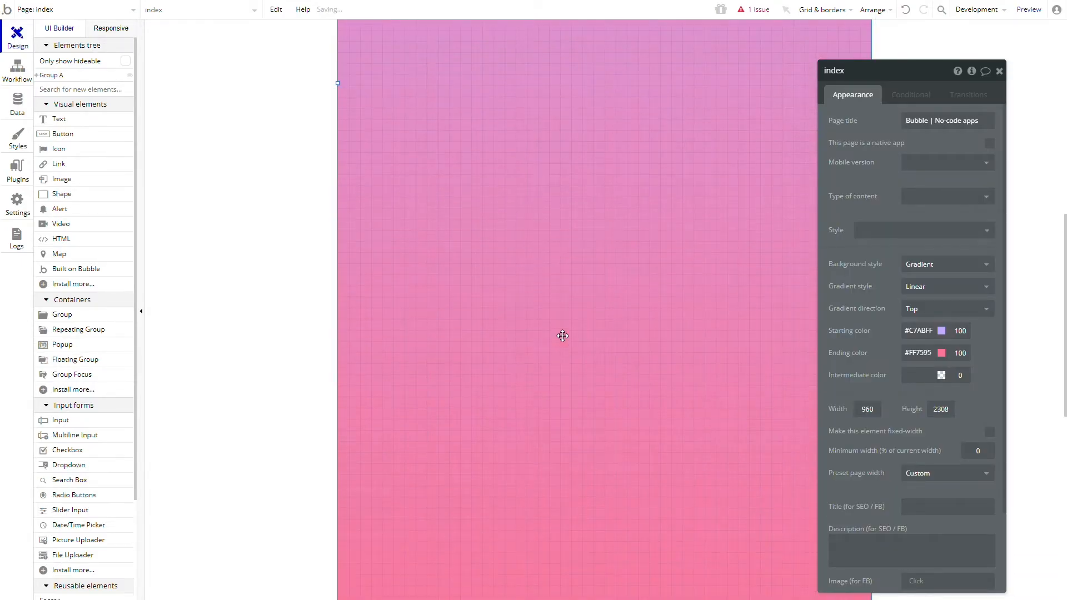
pyautogui.scroll(-9, 566, 340)
pyautogui.moveTo(605, 400); pyautogui.dragTo(544, 335)
pyautogui.scroll(10, 543, 335)
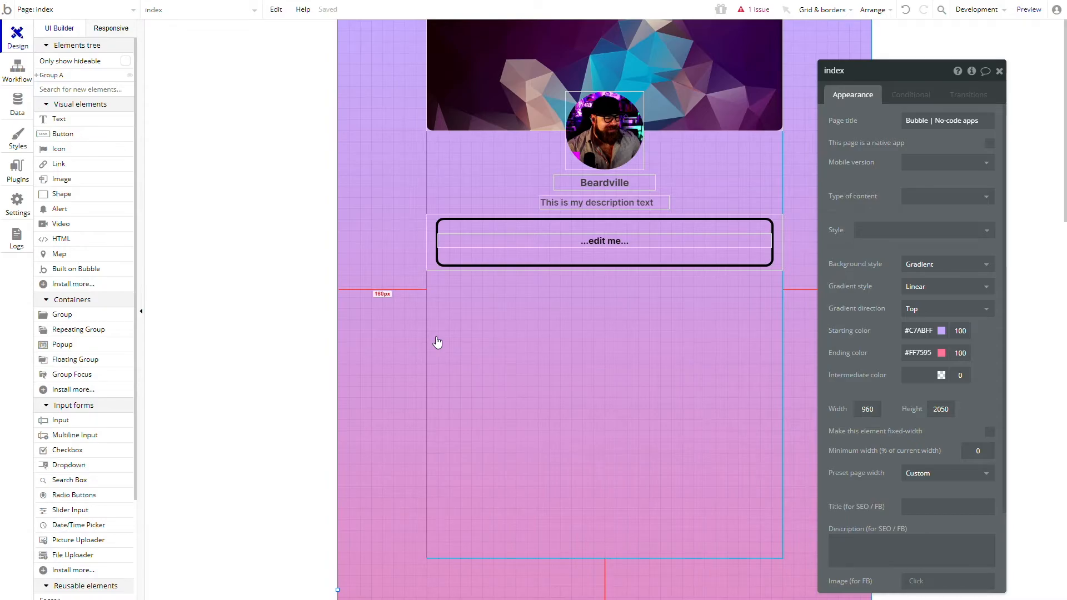
pyautogui.scroll(-4, 478, 337)
pyautogui.scroll(4, 470, 355)
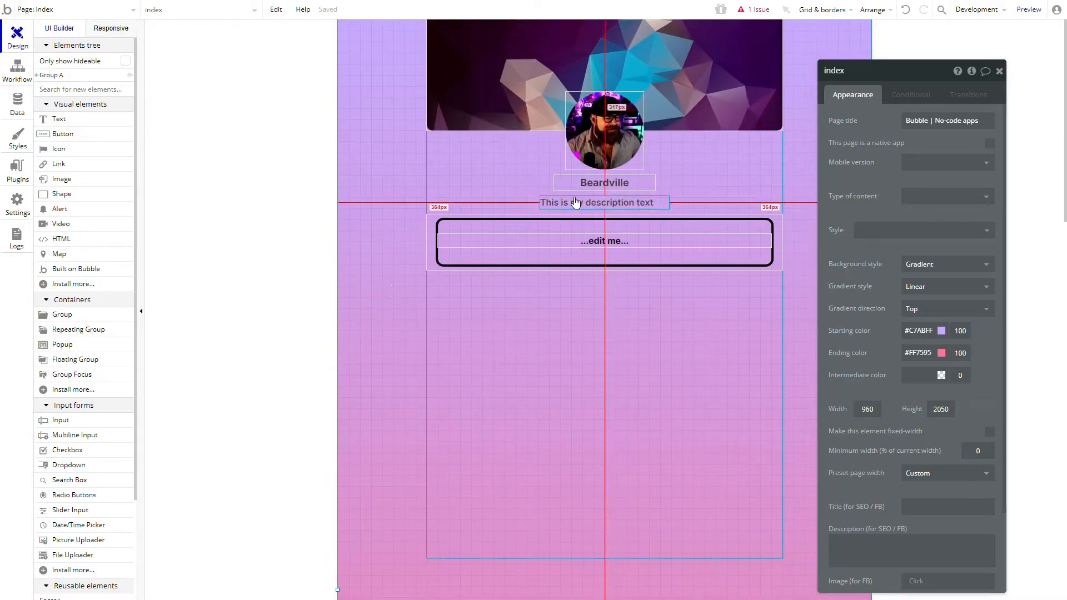
# Change the font color of the display name and the description text to white #FFFFFF
pyautogui.click(604, 183)
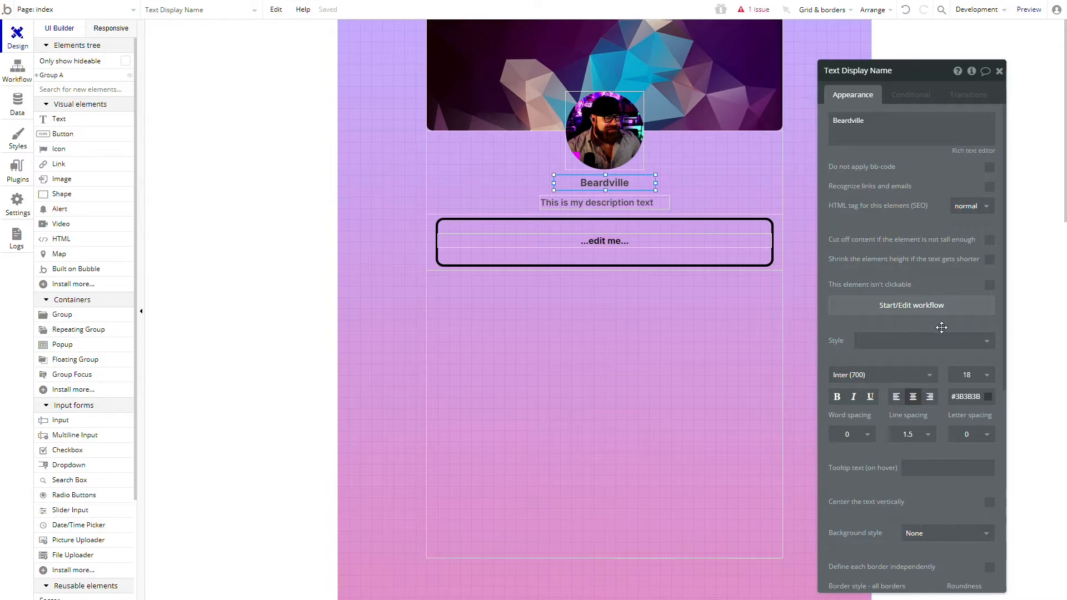
pyautogui.click(966, 396)
pyautogui.click(1039, 497)
pyautogui.click(605, 203)
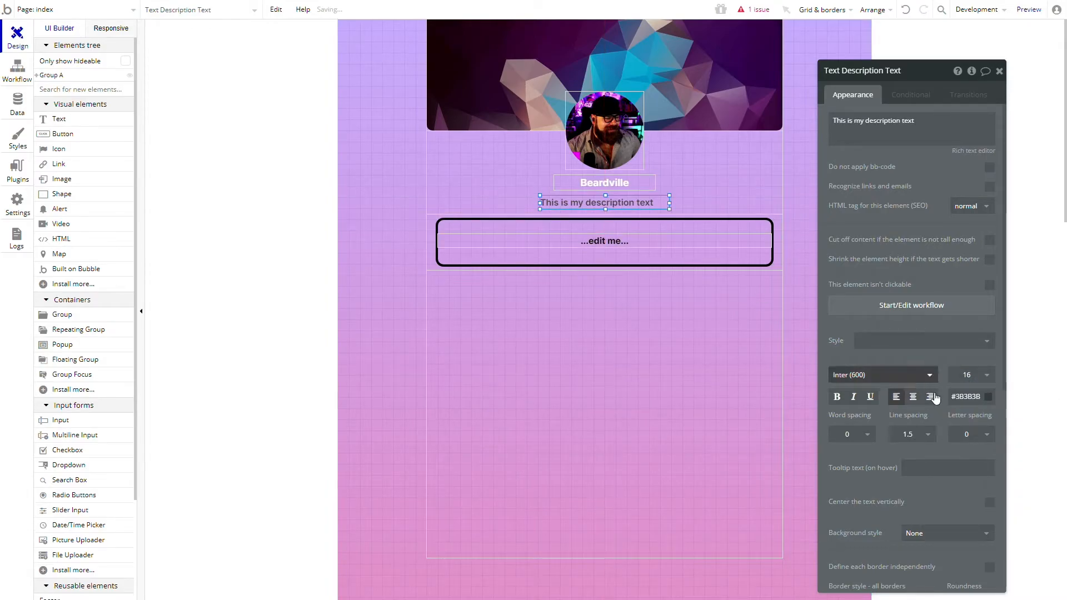
pyautogui.click(965, 396)
pyautogui.click(957, 415)
pyautogui.moveTo(923, 378); pyautogui.dragTo(916, 373)
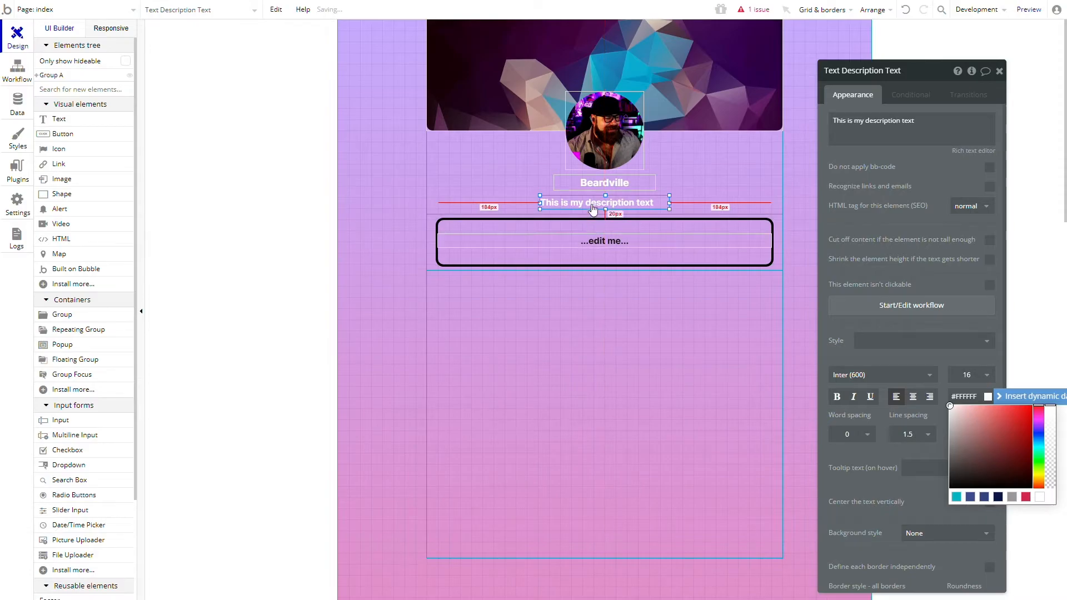
# Make the link text white and set the link group's box shadow color to #FFFFFF
pyautogui.click(599, 239)
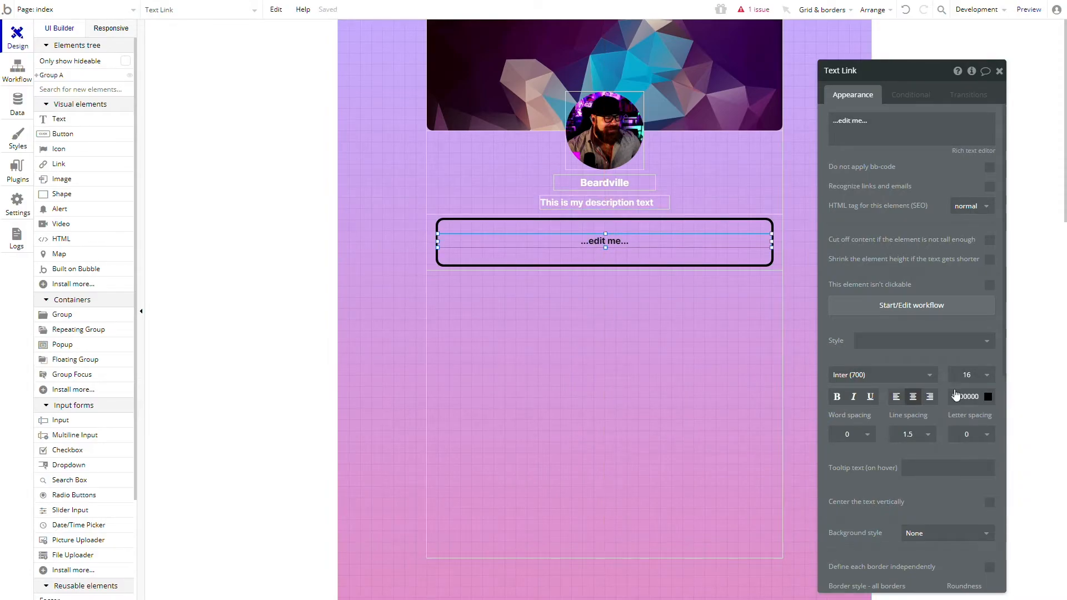
pyautogui.click(965, 396)
pyautogui.click(1039, 497)
pyautogui.click(616, 233)
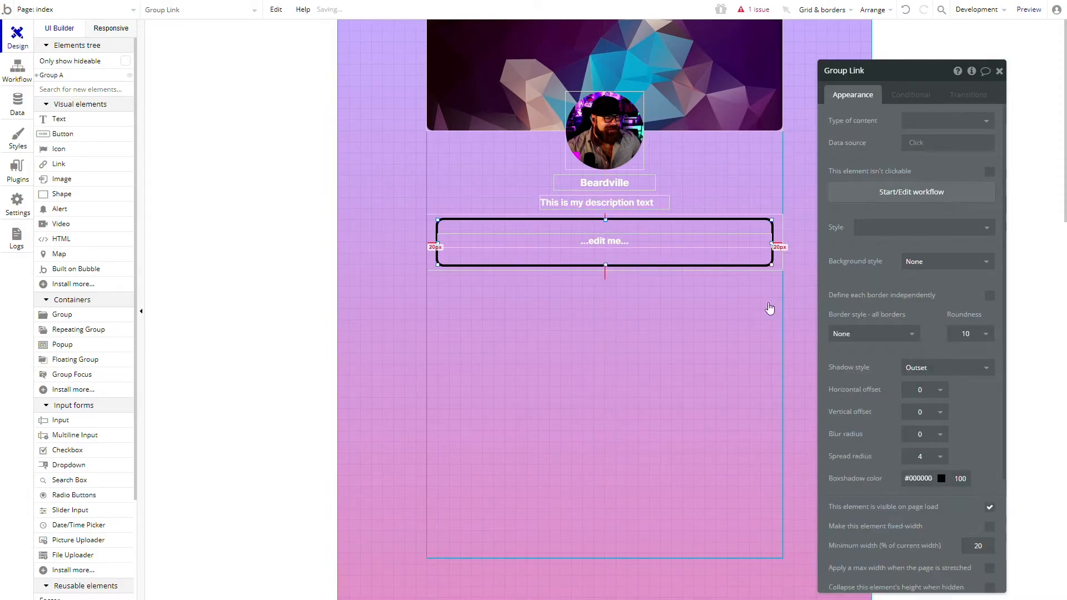
pyautogui.click(921, 478)
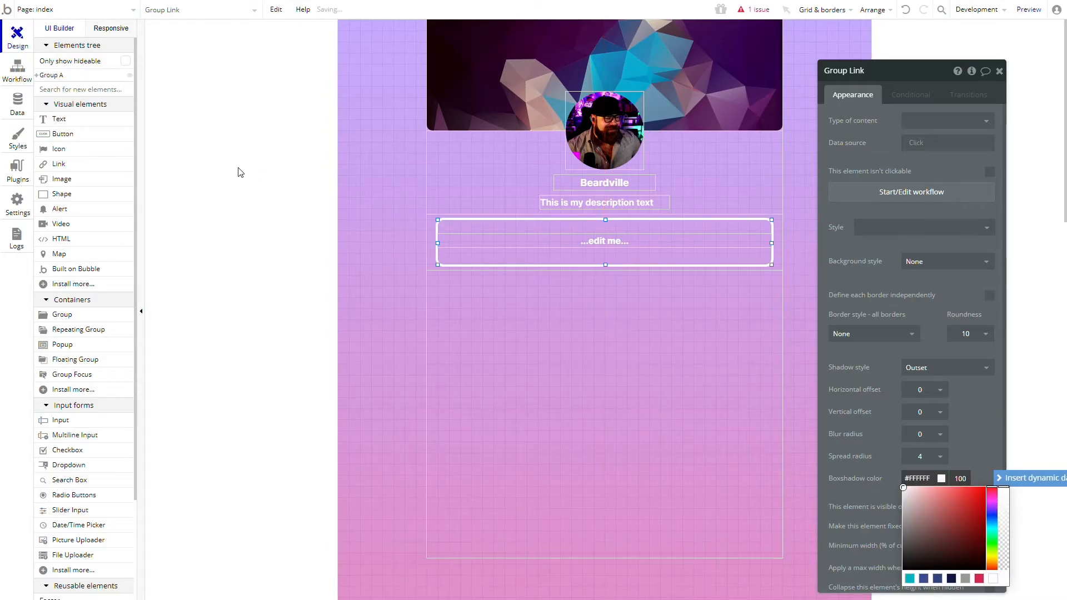
pyautogui.click(210, 167)
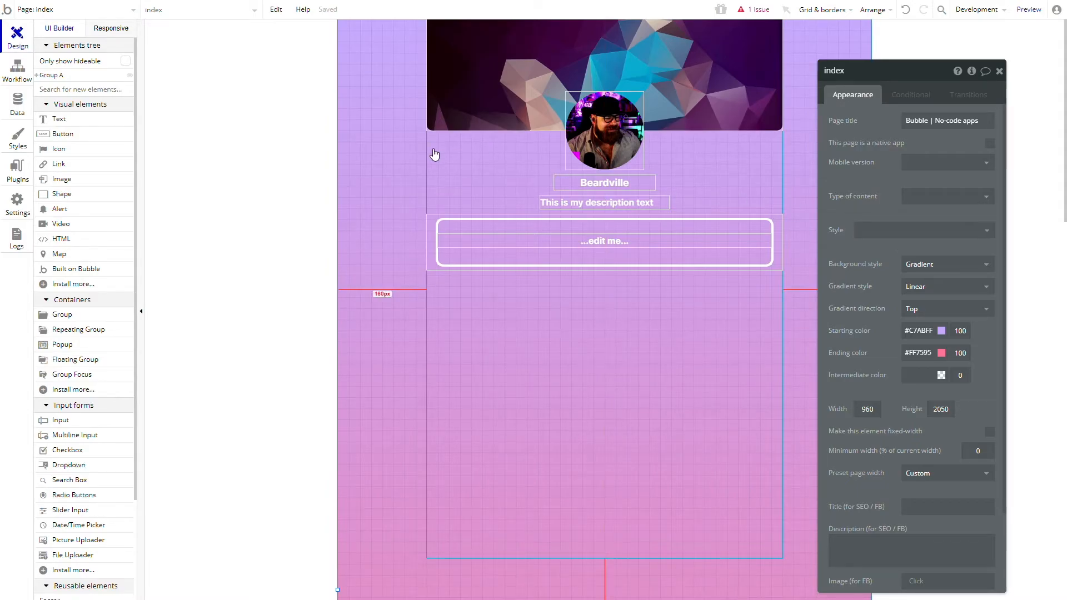
# Preview the page to check the white text on the gradient background, and return to the link group in the editor
pyautogui.click(1029, 10)
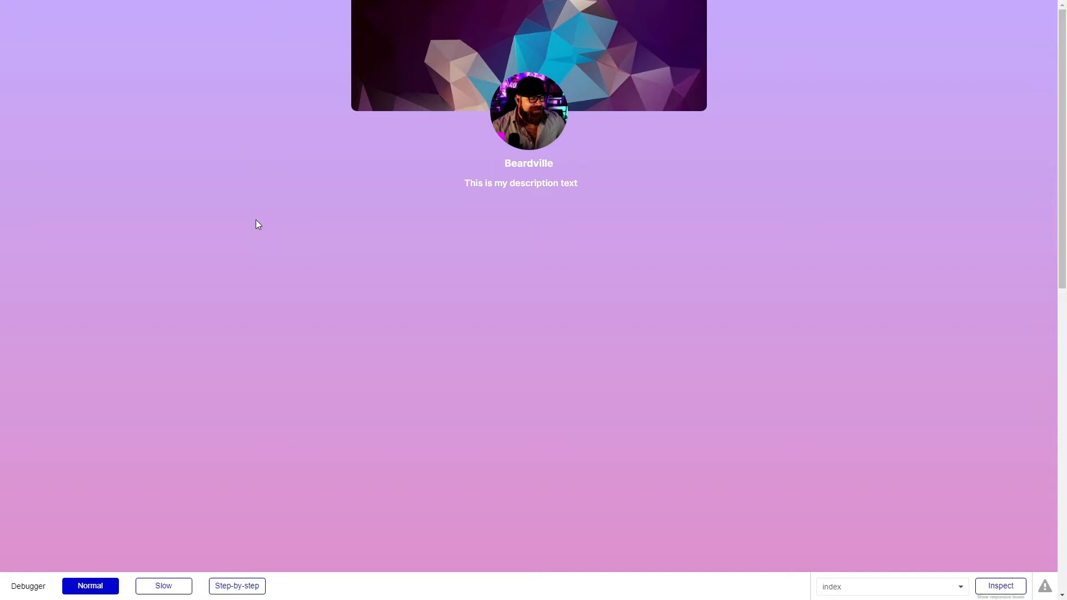
pyautogui.hotkey('ctrl', 'w')
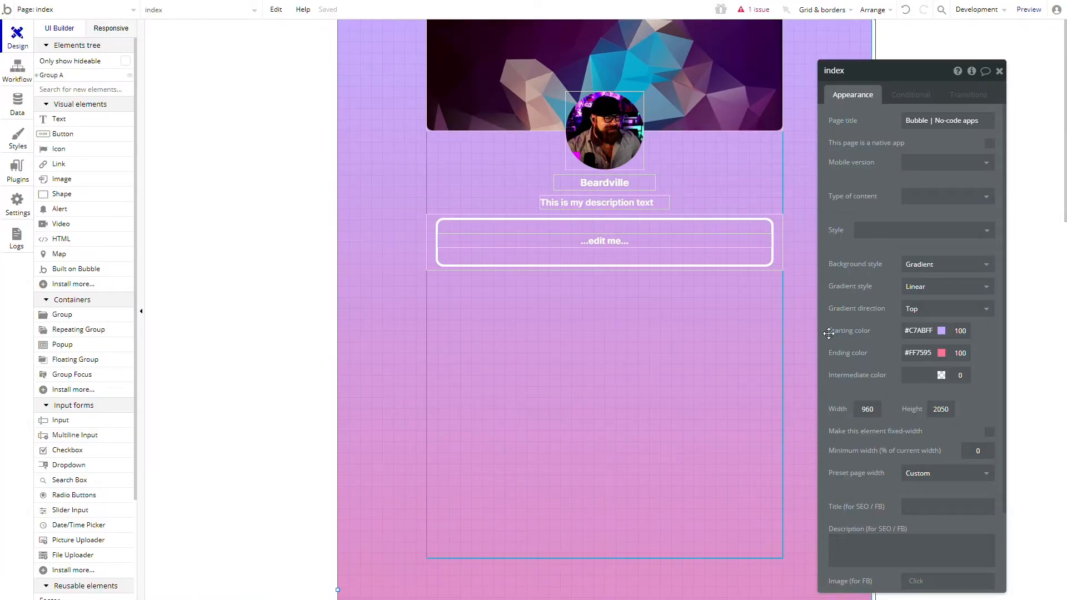
pyautogui.click(488, 248)
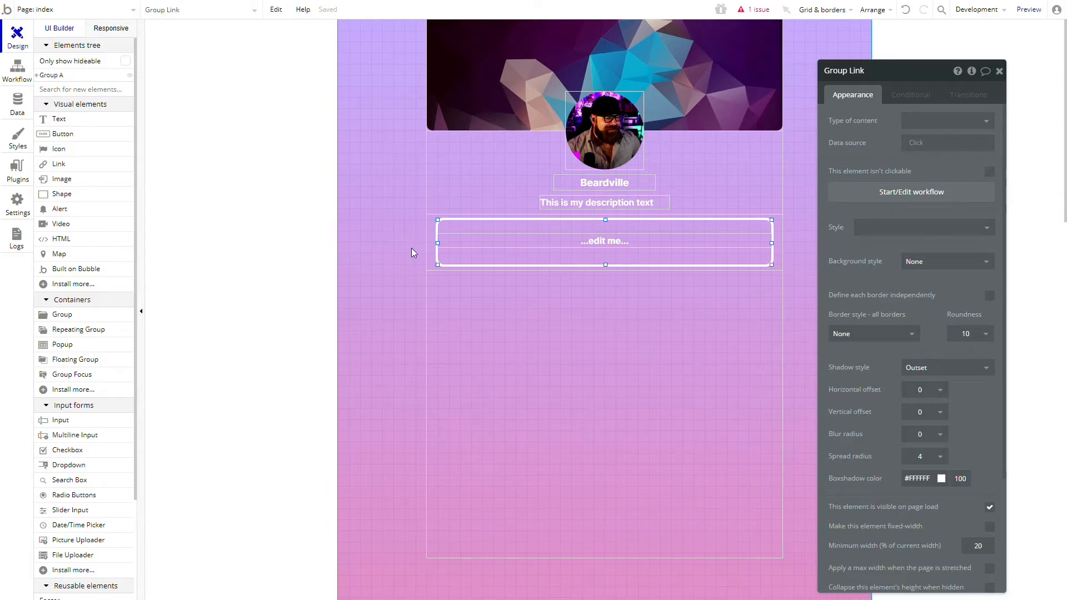
# Create a new custom data type named Link in the app's database
pyautogui.click(17, 106)
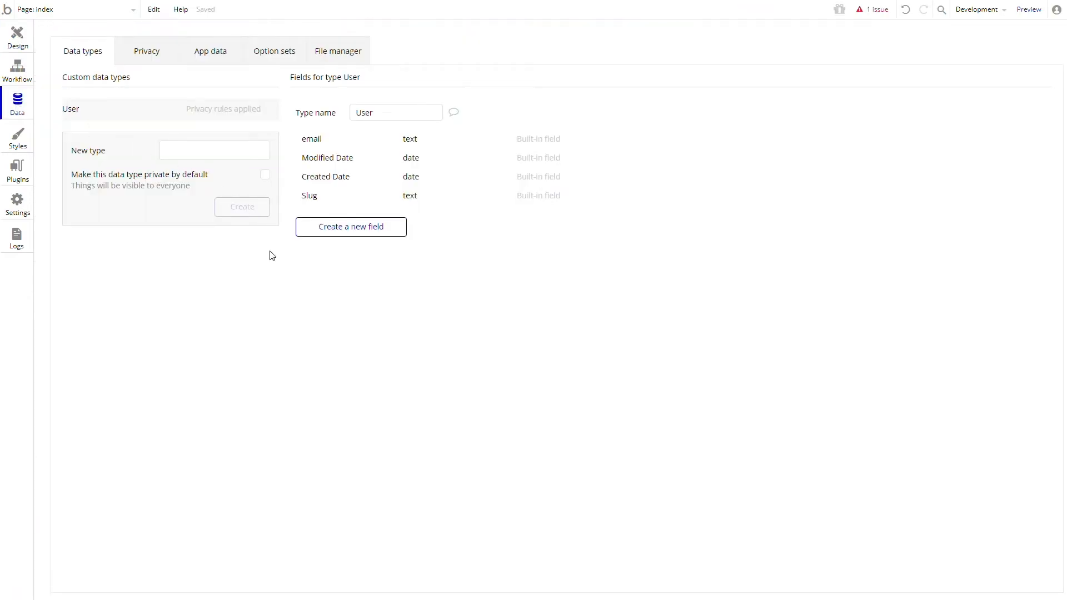
pyautogui.click(199, 159)
pyautogui.write('Link')
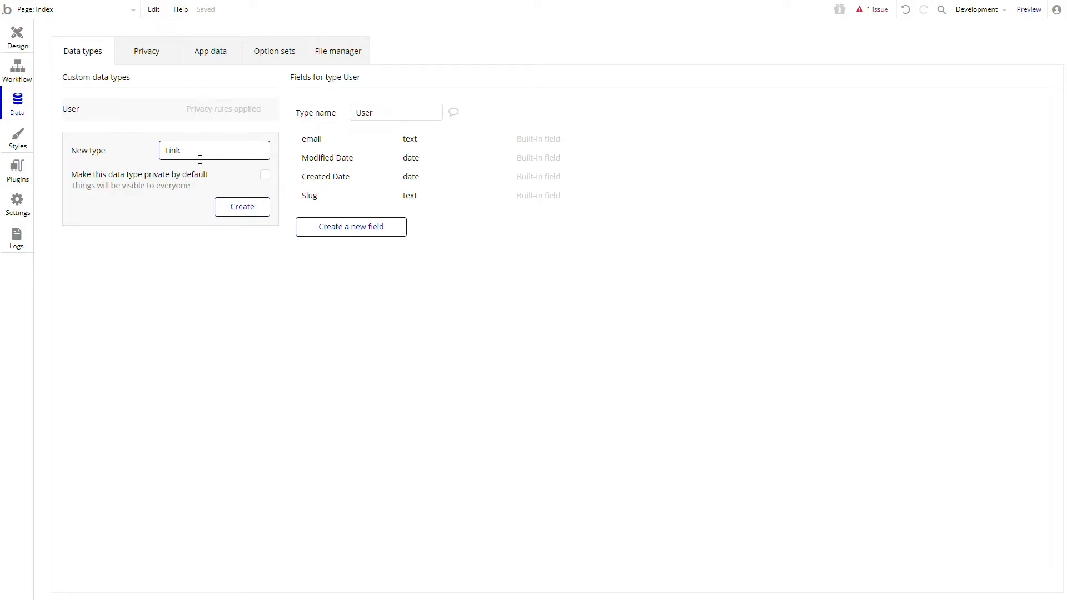
pyautogui.click(257, 210)
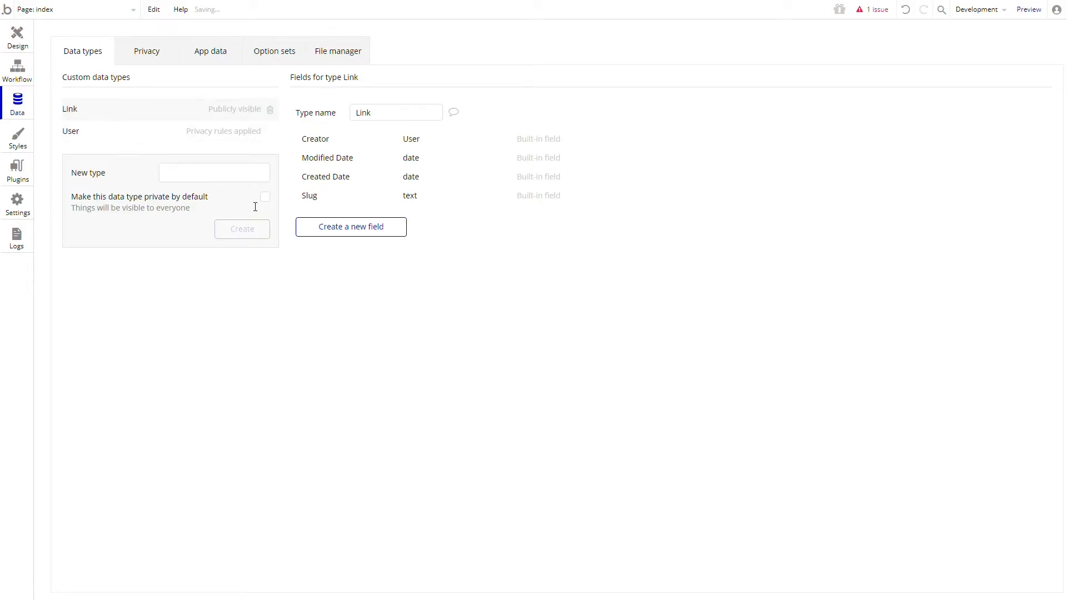
# Add two text fields, Link Title and Link URL, to the Link data type
pyautogui.click(358, 233)
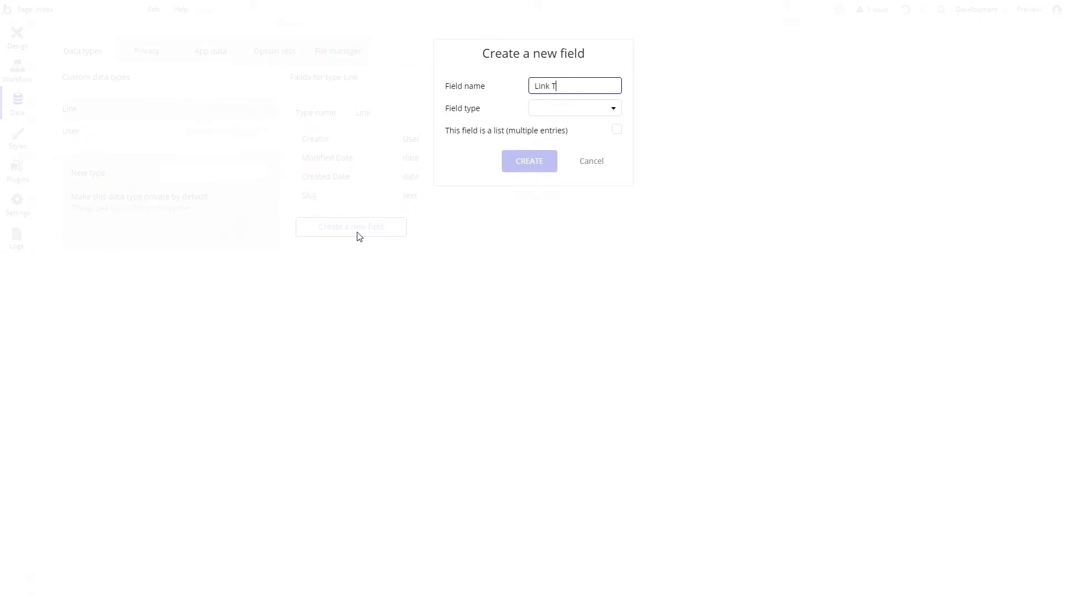
pyautogui.click(556, 108)
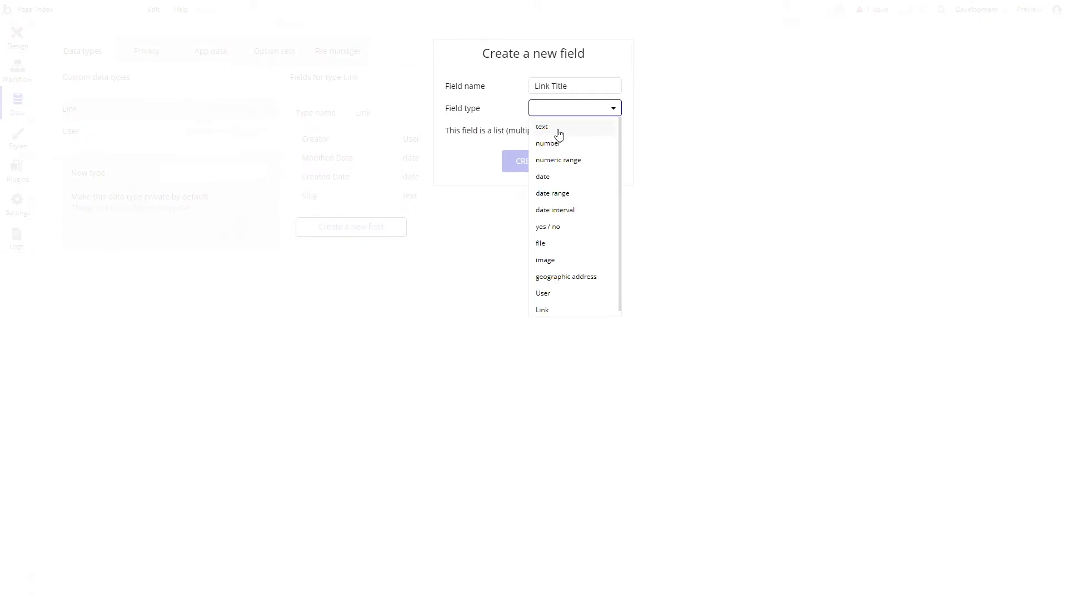
pyautogui.click(555, 129)
pyautogui.click(527, 161)
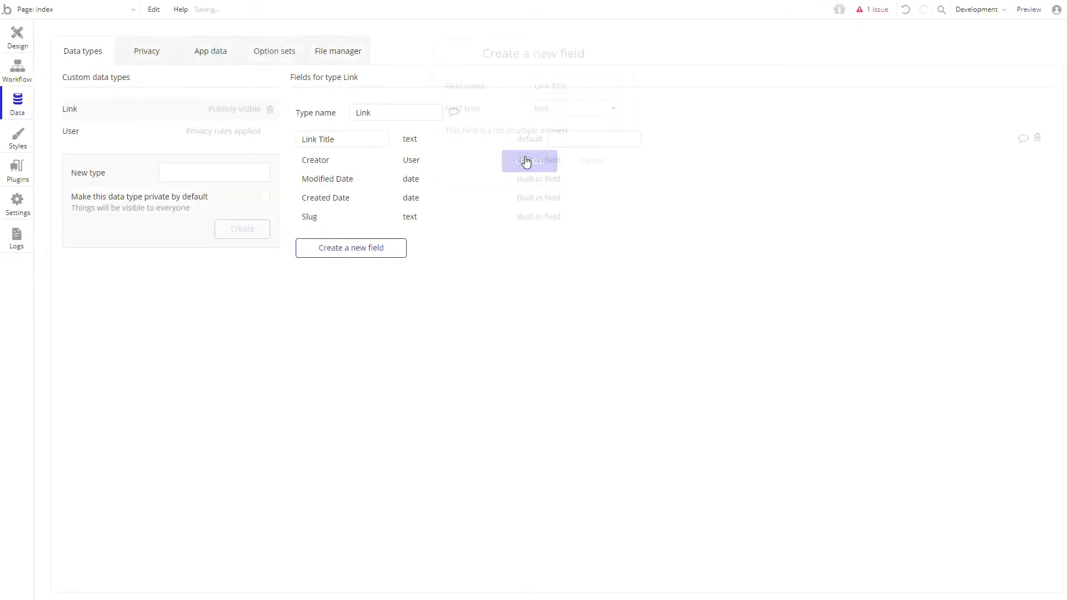
pyautogui.click(384, 251)
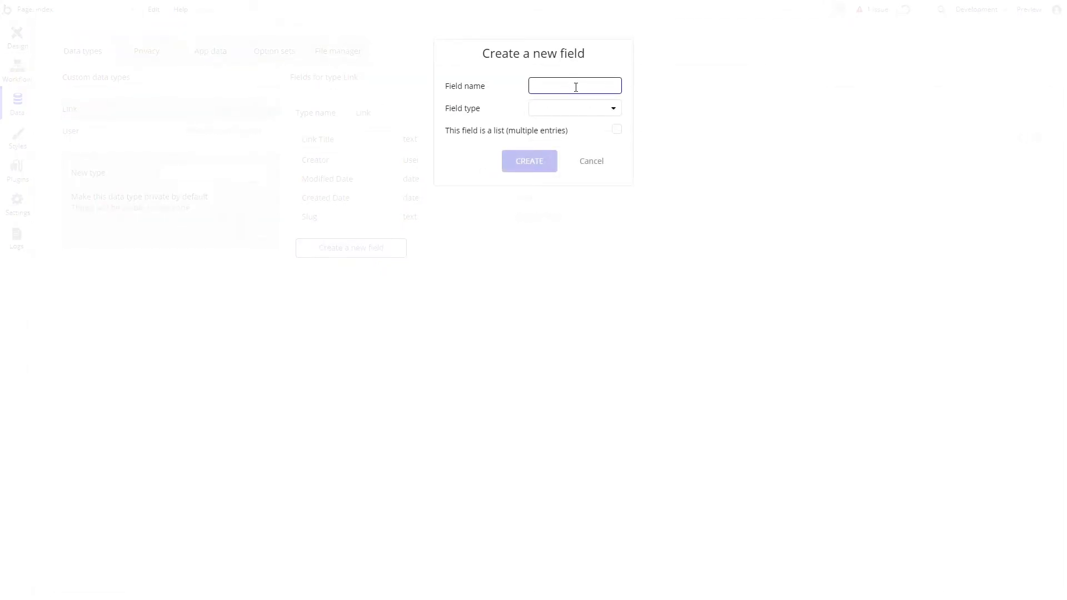
pyautogui.write('Link URL')
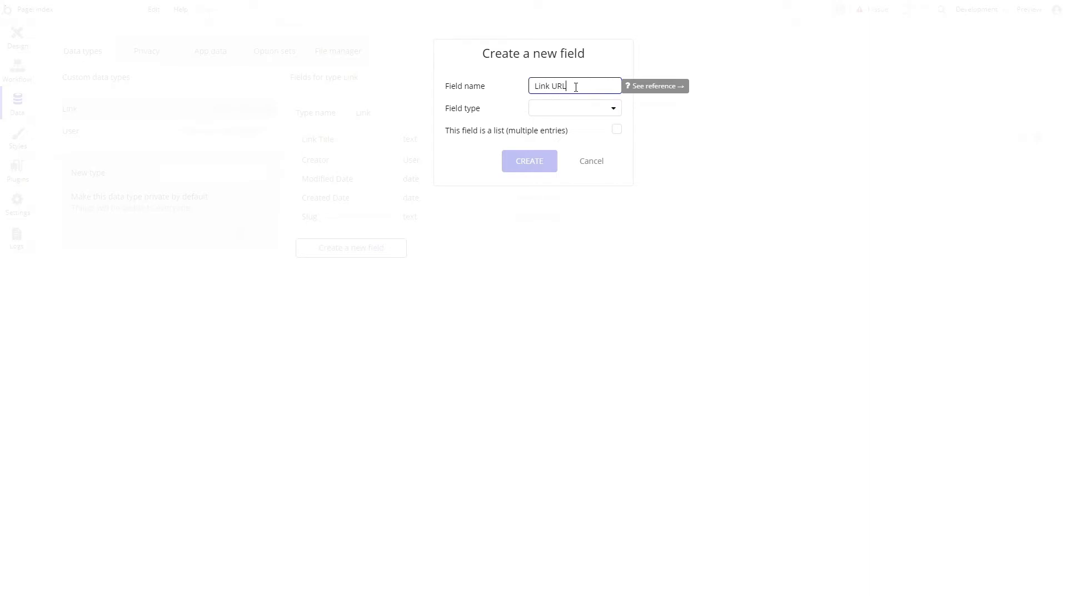
pyautogui.click(557, 114)
pyautogui.click(558, 126)
pyautogui.click(529, 167)
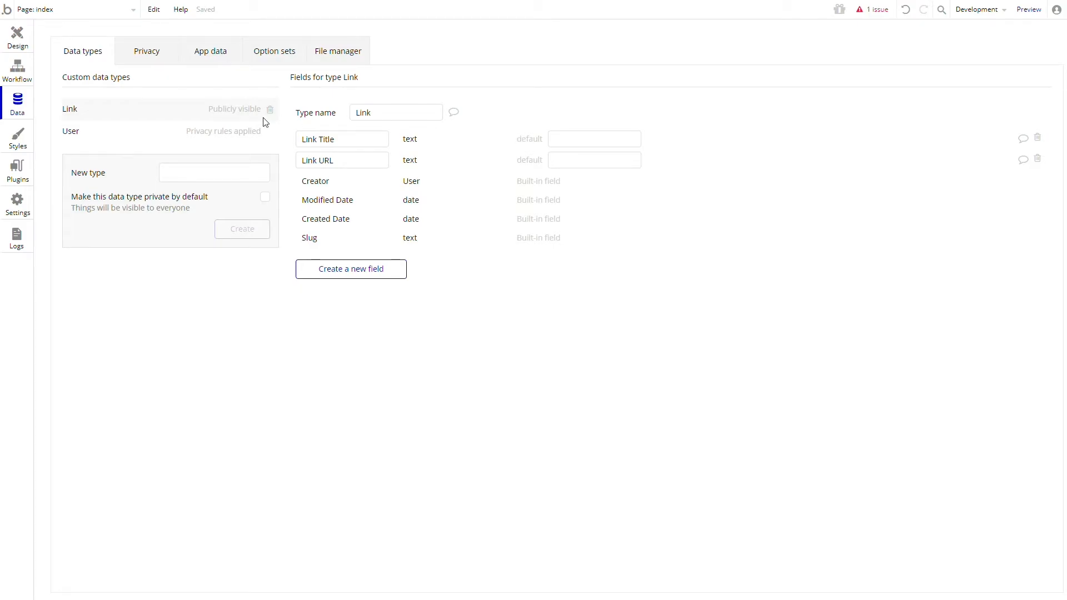
# Add two image fields, Cover Photo and Profile Photo, to the User data type
pyautogui.click(80, 131)
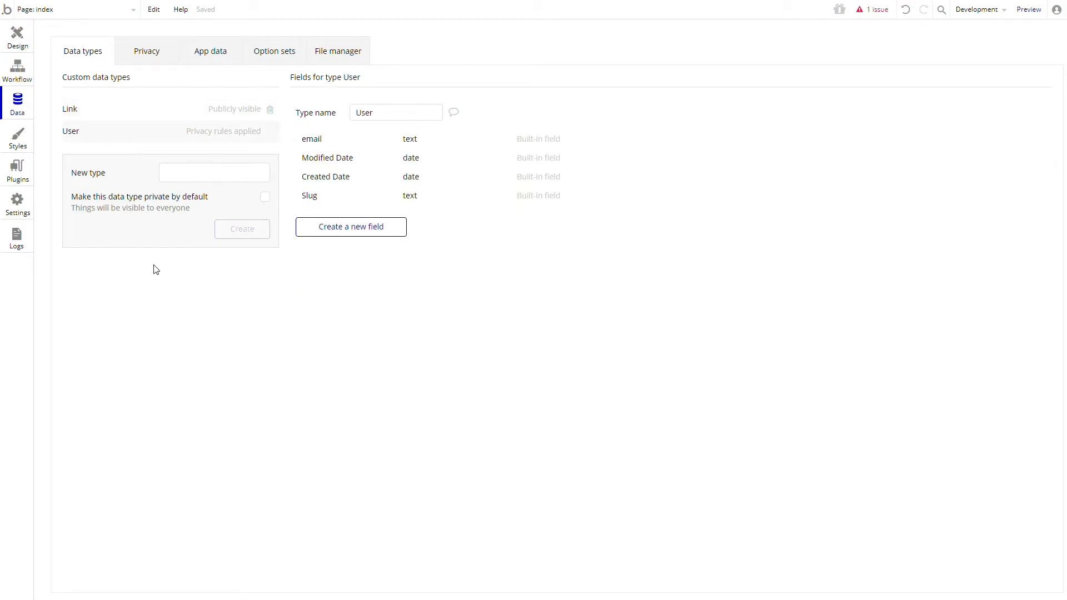
pyautogui.click(389, 229)
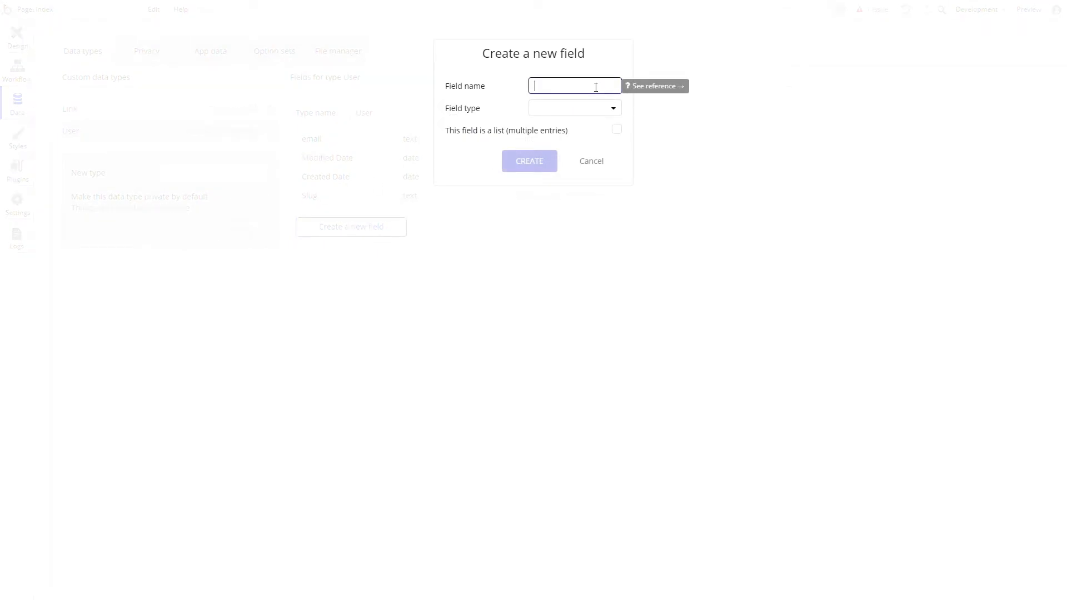
pyautogui.write('Cover Photo')
pyautogui.click(593, 109)
pyautogui.click(564, 261)
pyautogui.click(532, 161)
pyautogui.click(357, 246)
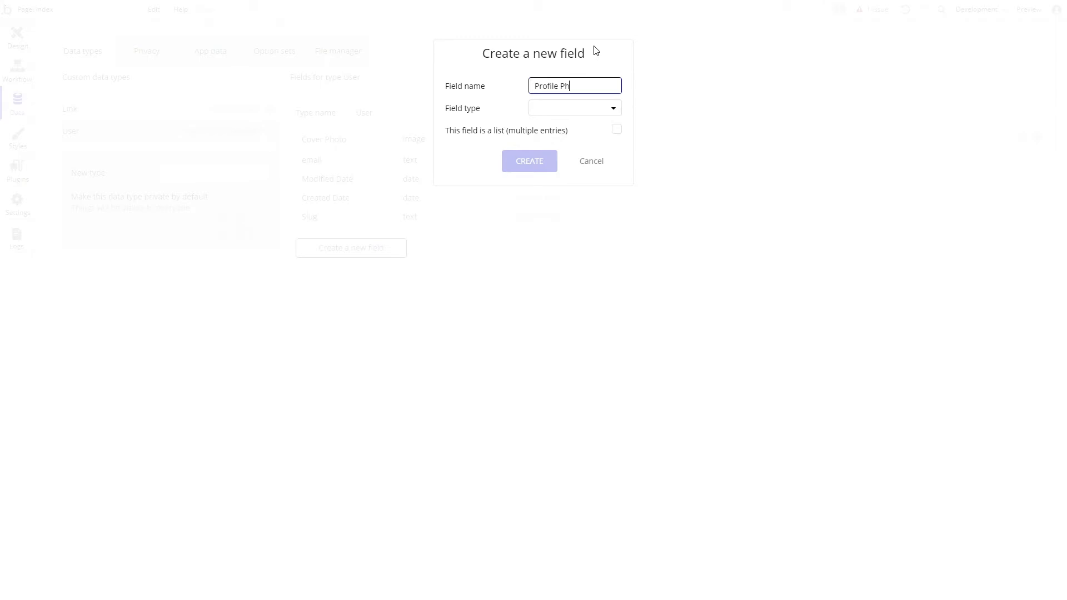
pyautogui.click(554, 108)
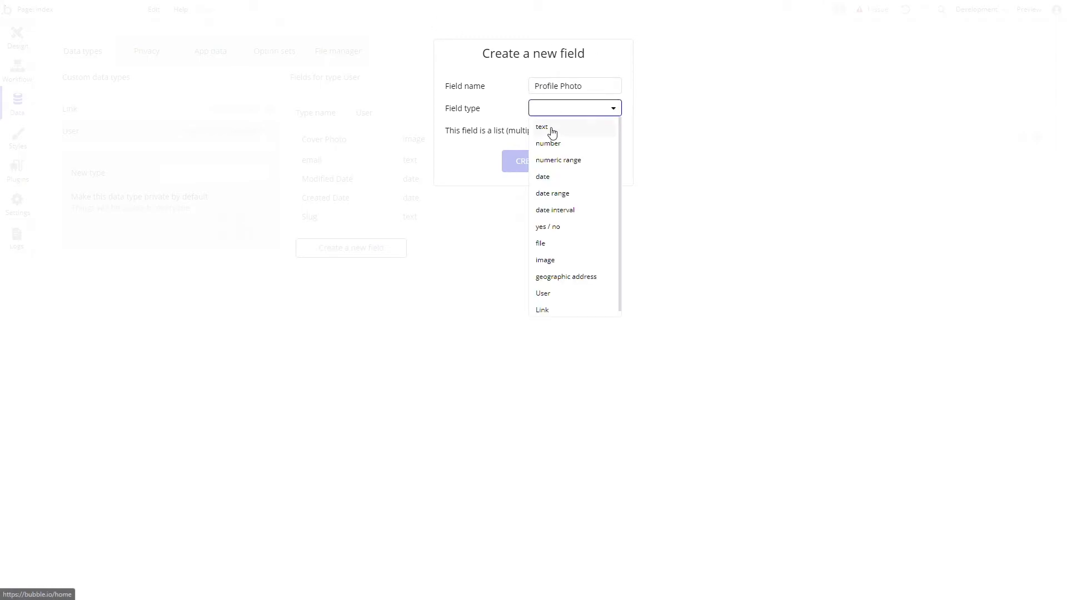
pyautogui.click(555, 261)
pyautogui.click(527, 160)
# Add two text fields, Username and Description Text, to the User data type
pyautogui.click(355, 270)
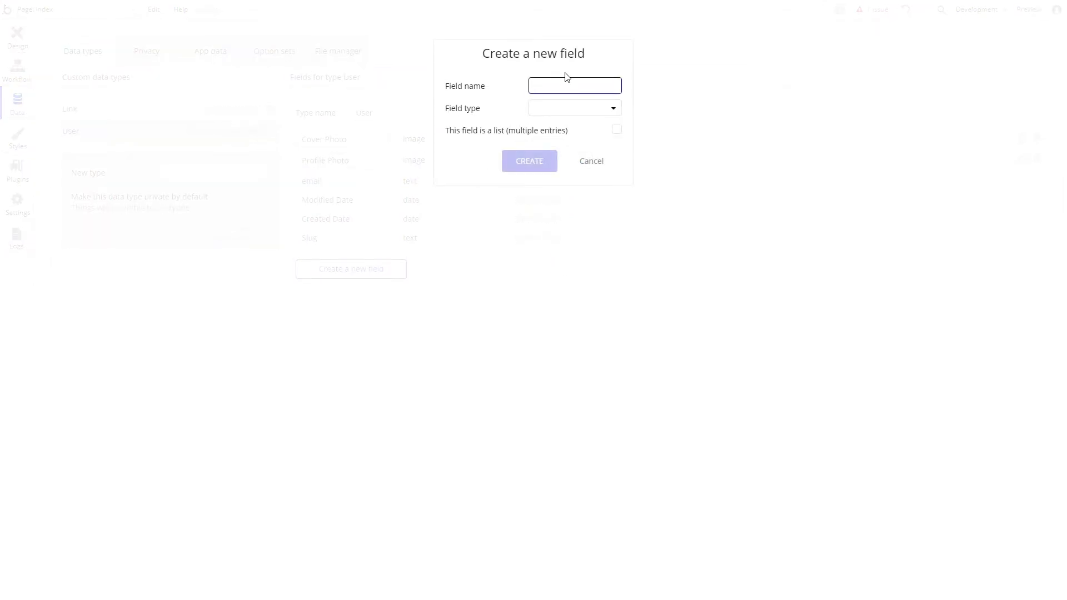
pyautogui.write('Username')
pyautogui.click(543, 108)
pyautogui.click(555, 126)
pyautogui.click(544, 167)
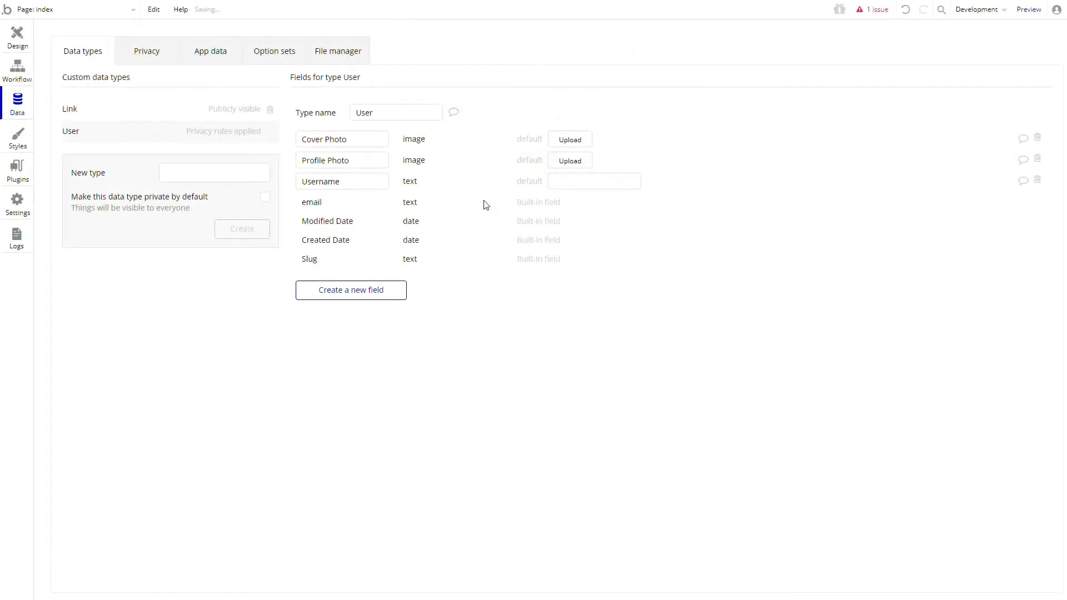
pyautogui.click(393, 290)
pyautogui.write('Descript')
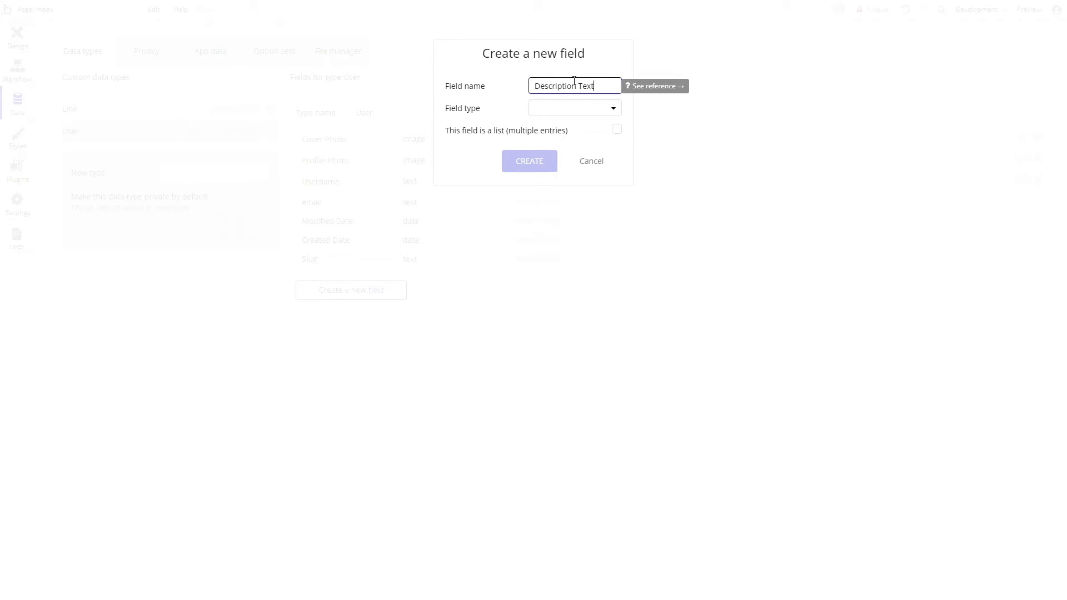
pyautogui.write('ion Text')
pyautogui.click(575, 108)
pyautogui.click(561, 127)
pyautogui.click(542, 162)
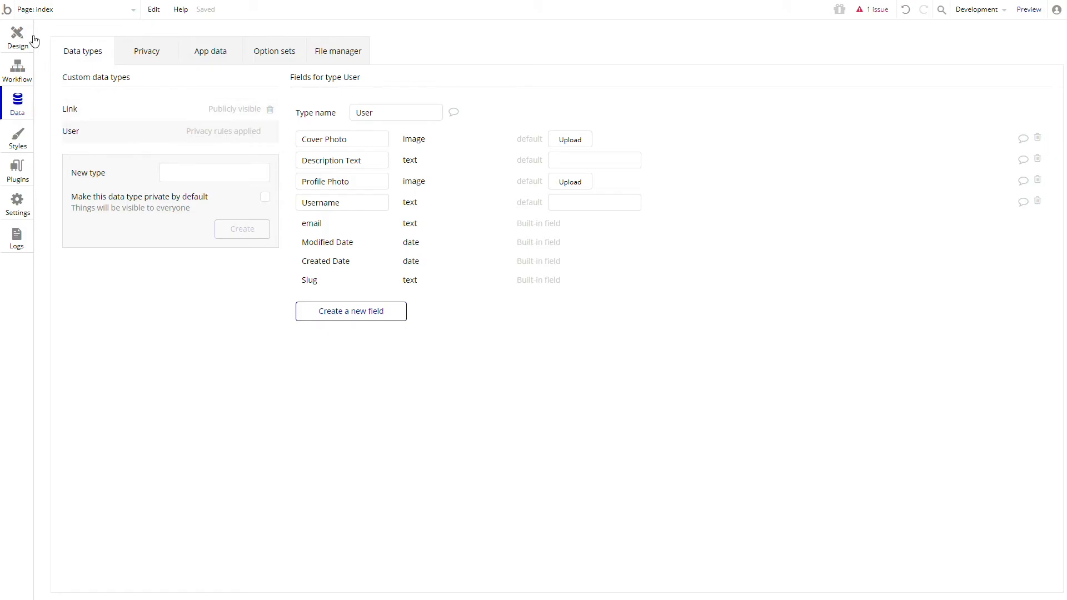
pyautogui.click(22, 43)
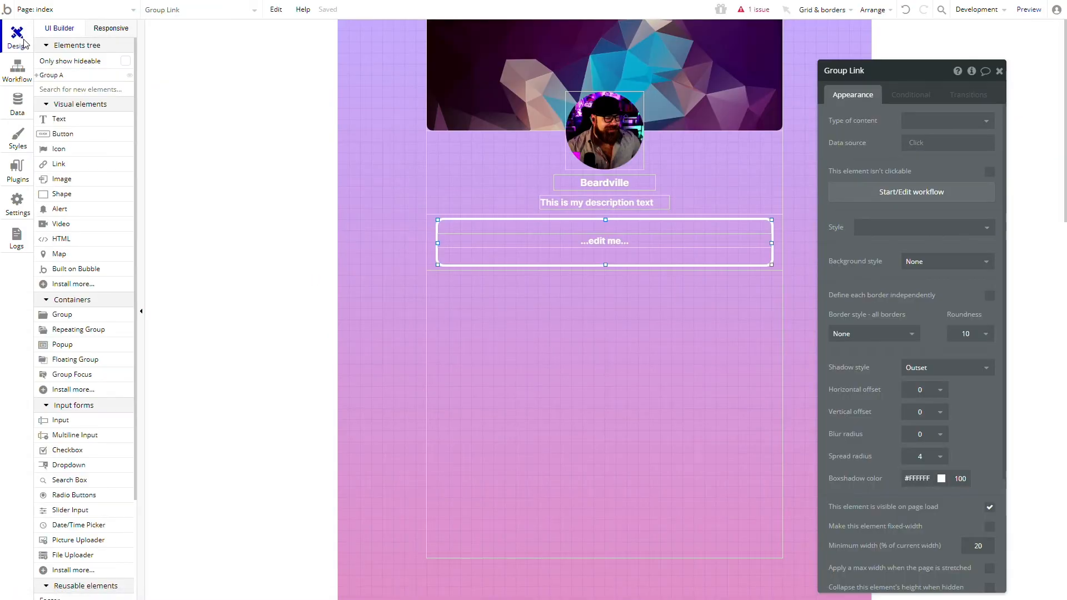
pyautogui.click(17, 103)
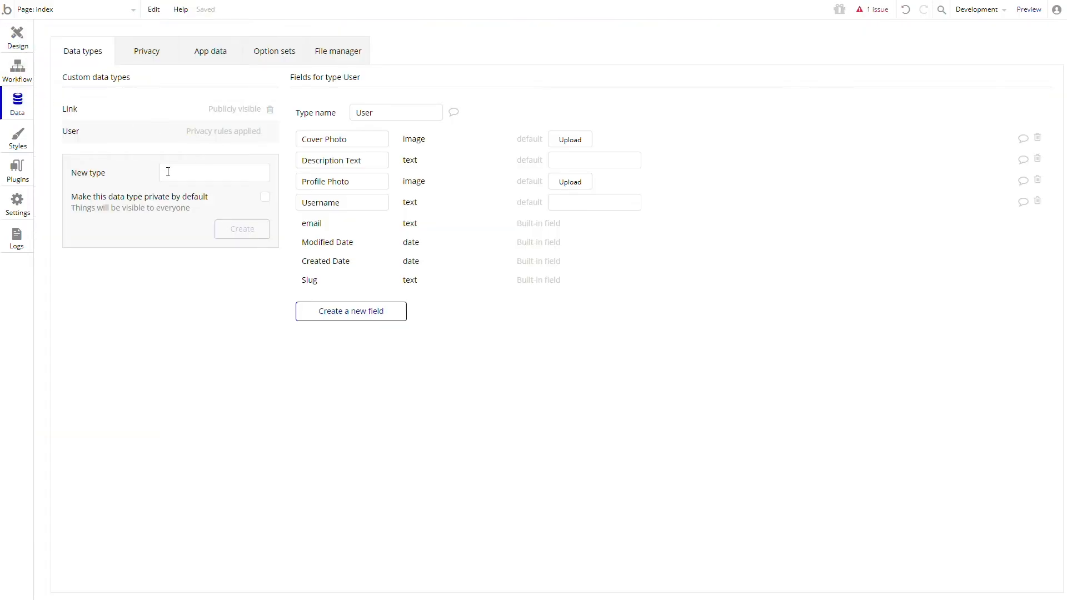
pyautogui.click(196, 58)
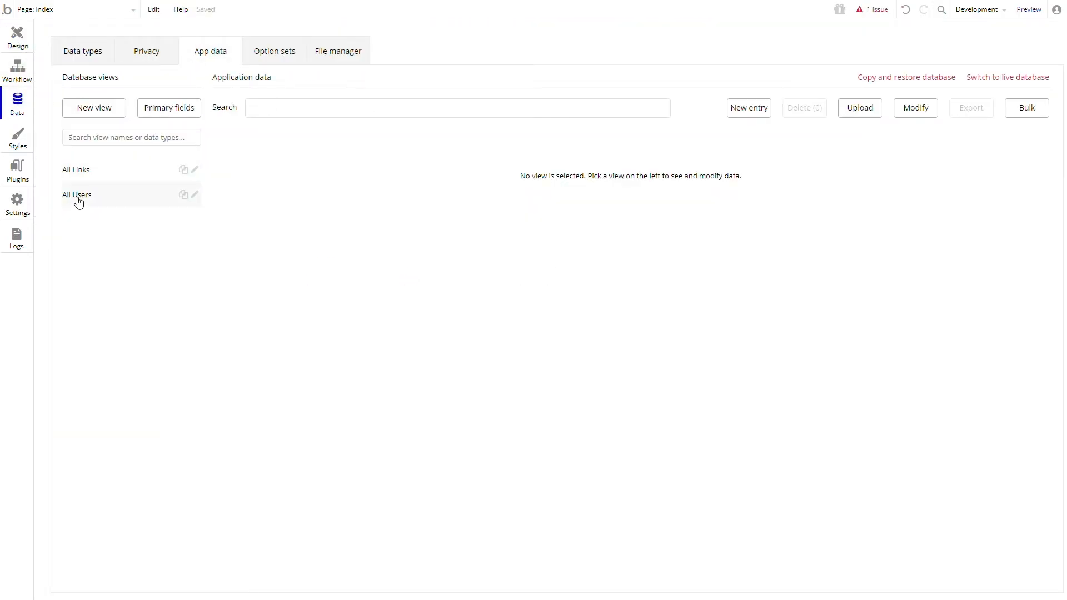
pyautogui.click(91, 177)
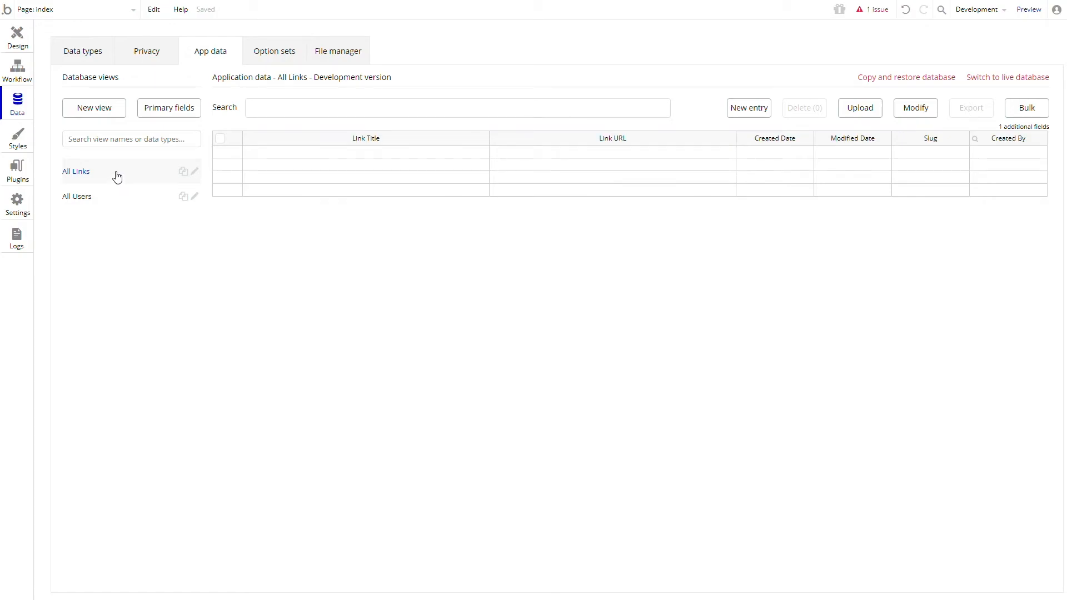
pyautogui.click(741, 109)
pyautogui.click(129, 86)
pyautogui.write('Instagram')
pyautogui.press('Tab')
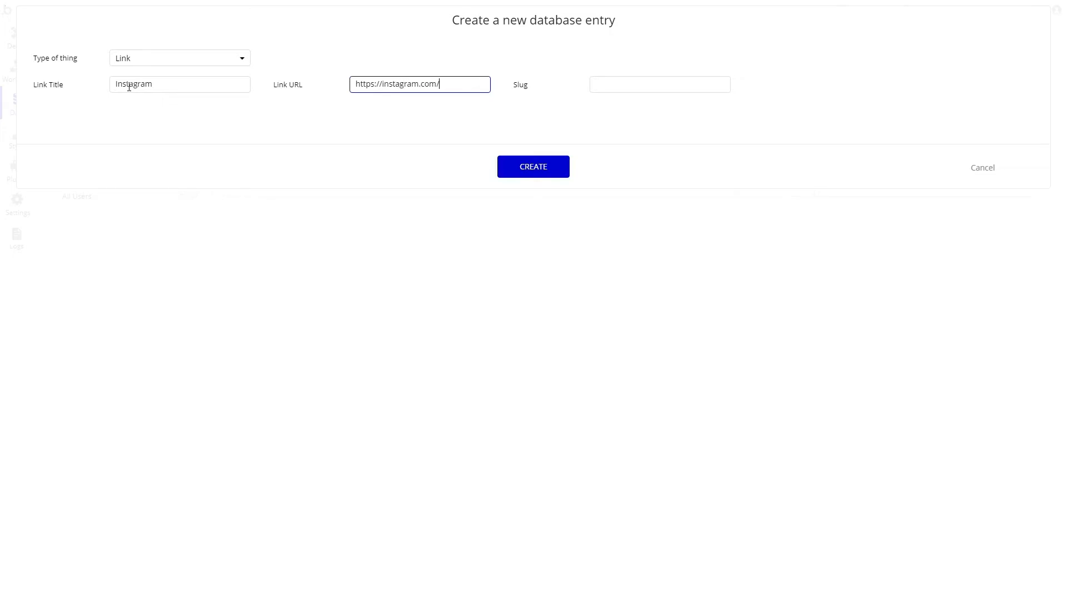
pyautogui.press('Return')
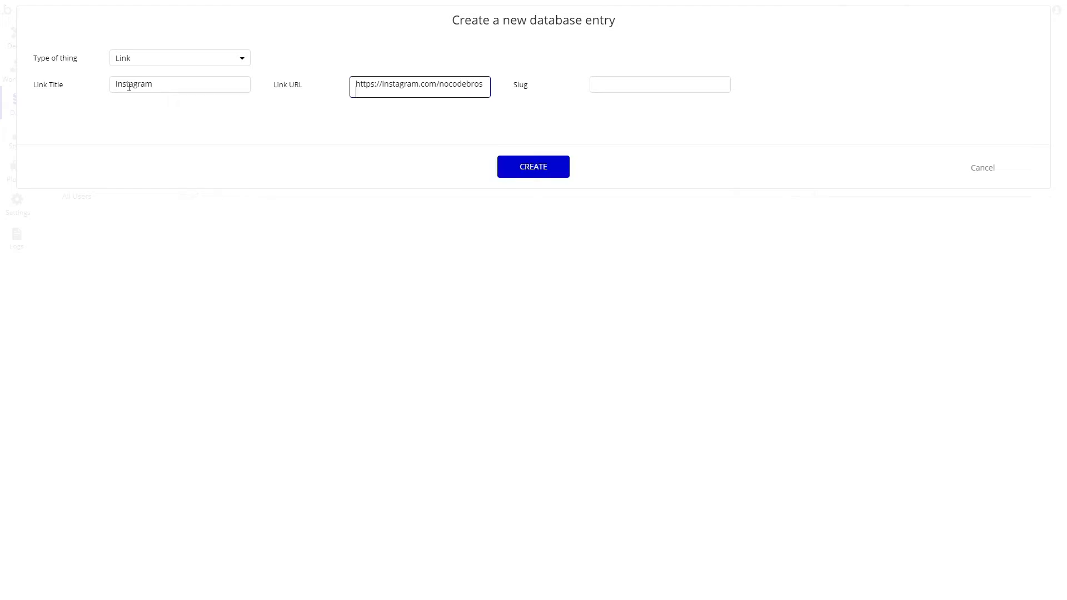
pyautogui.press('BackSpace')
pyautogui.click(531, 167)
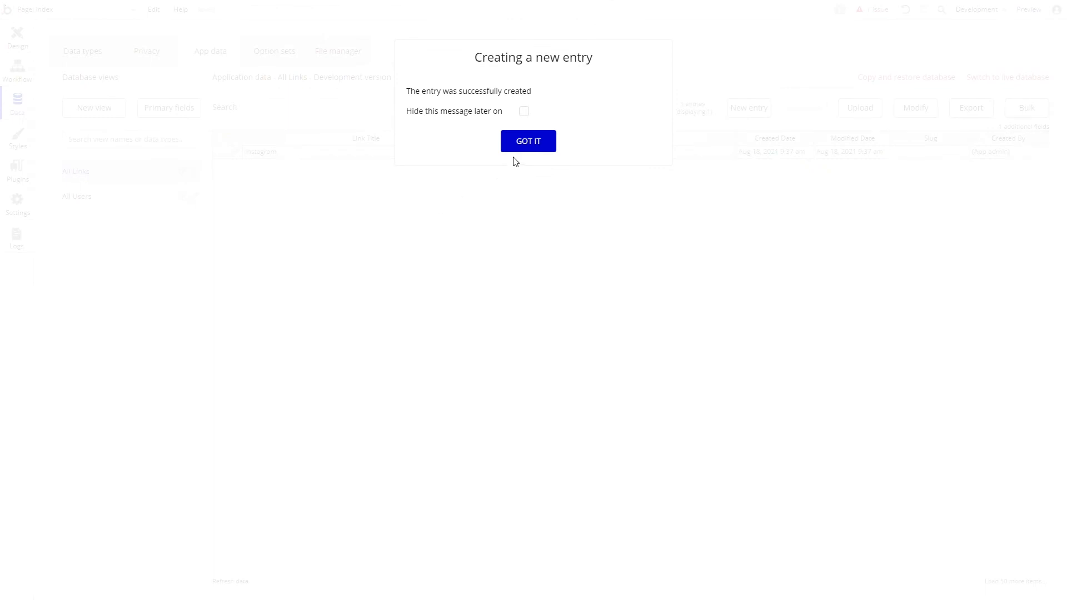
pyautogui.click(527, 143)
pyautogui.click(754, 107)
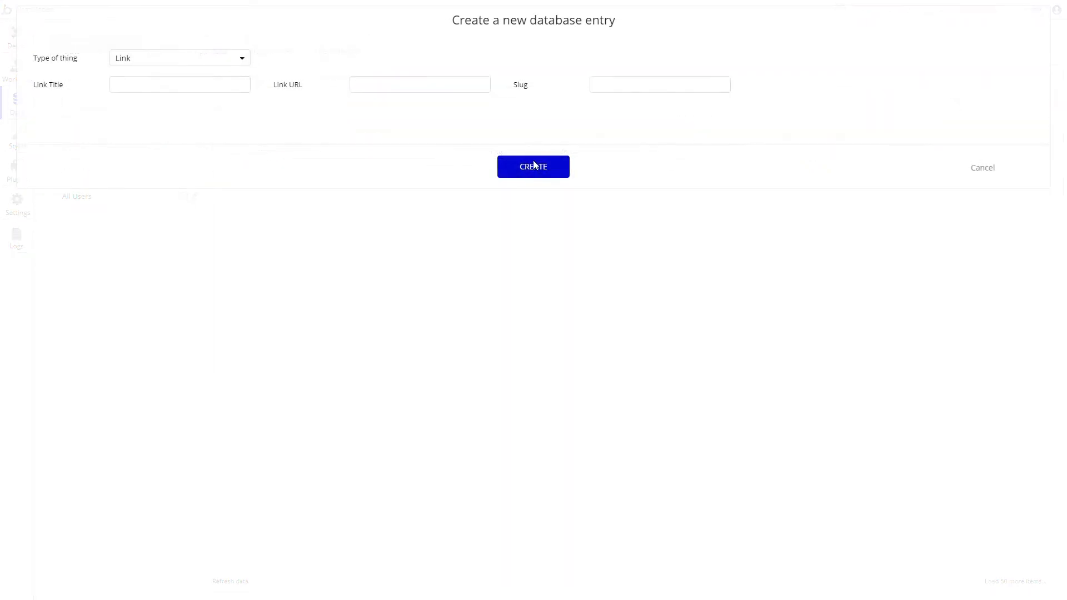
pyautogui.click(125, 86)
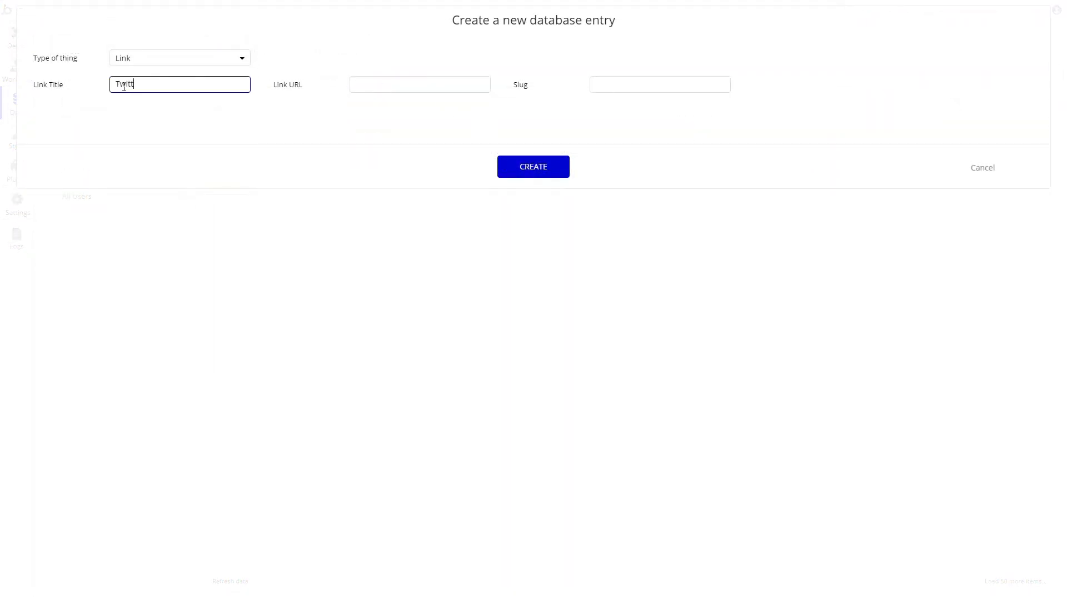
pyautogui.click(427, 87)
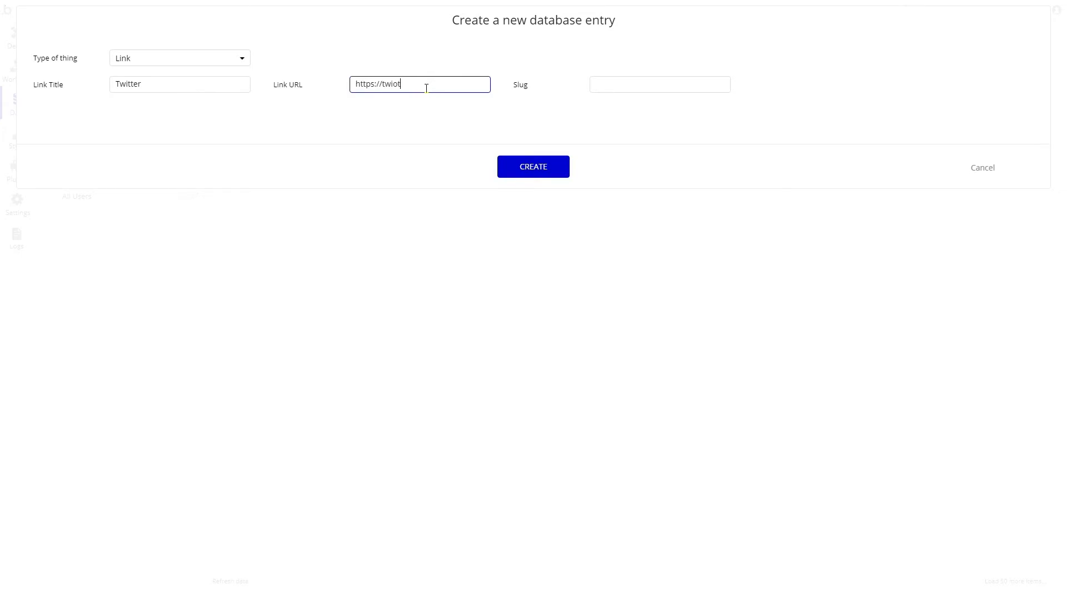
pyautogui.write('https://twitter.com/nocodebros')
pyautogui.click(520, 174)
pyautogui.click(546, 140)
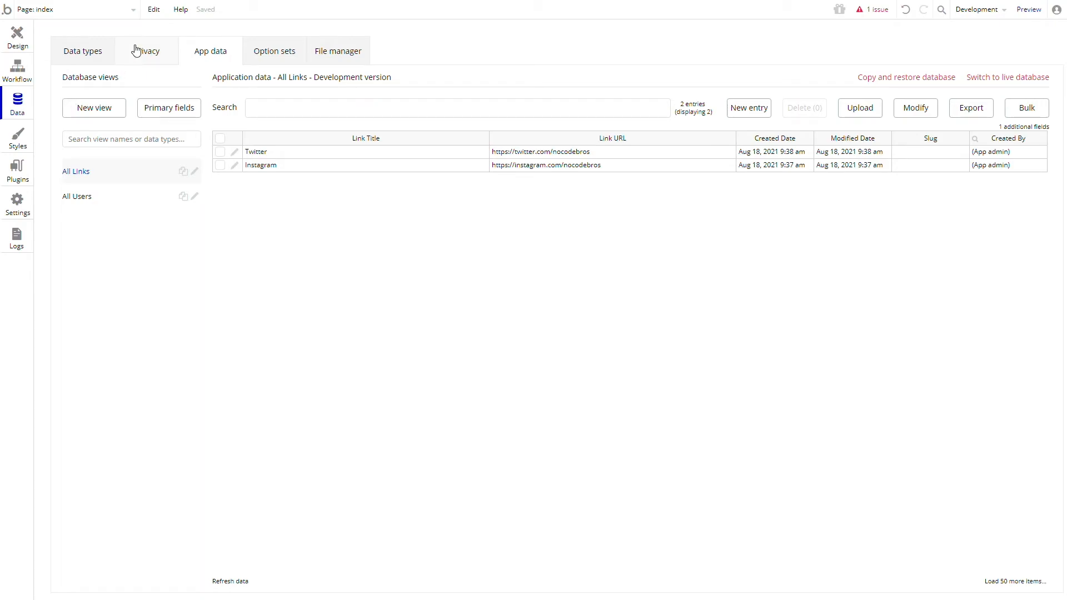
# Return to the page design and check the index page in the running preview
pyautogui.click(15, 50)
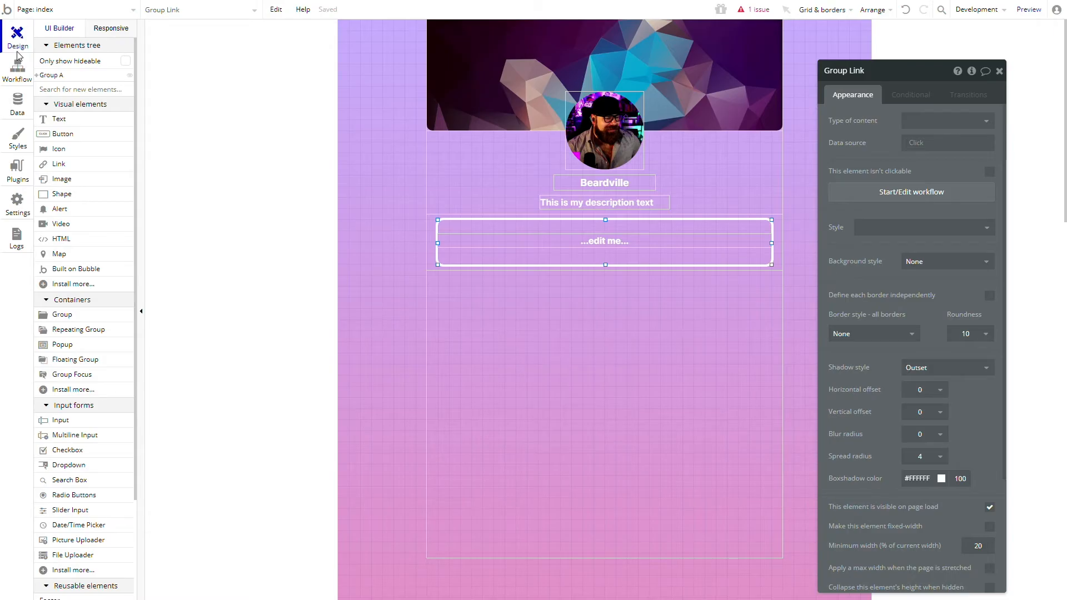
pyautogui.hotkey('ctrl', 'Tab')
pyautogui.click(131, 19)
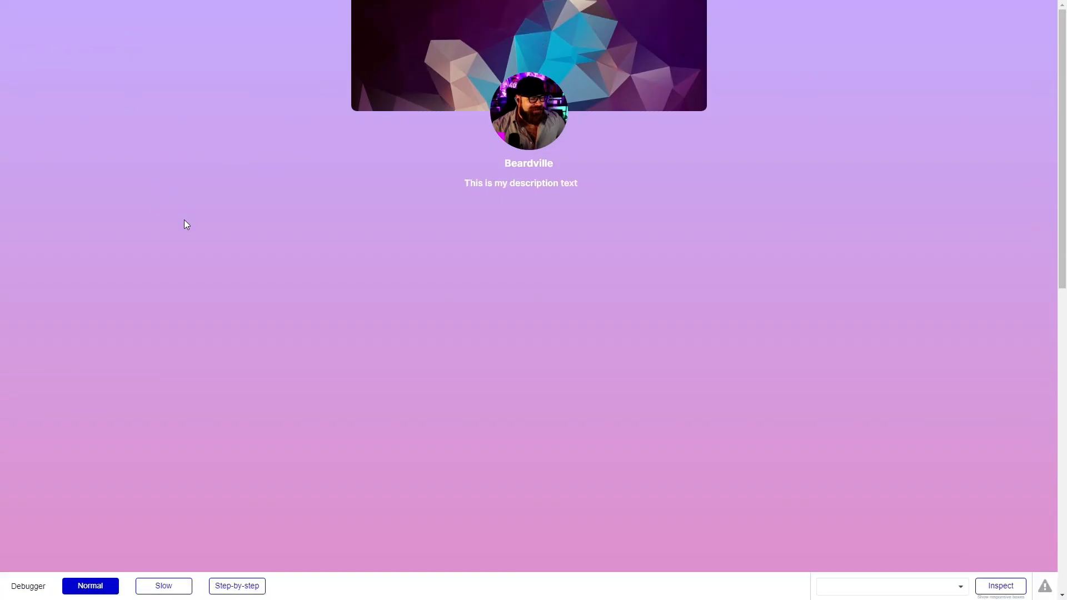
pyautogui.hotkey('ctrl', 'Tab')
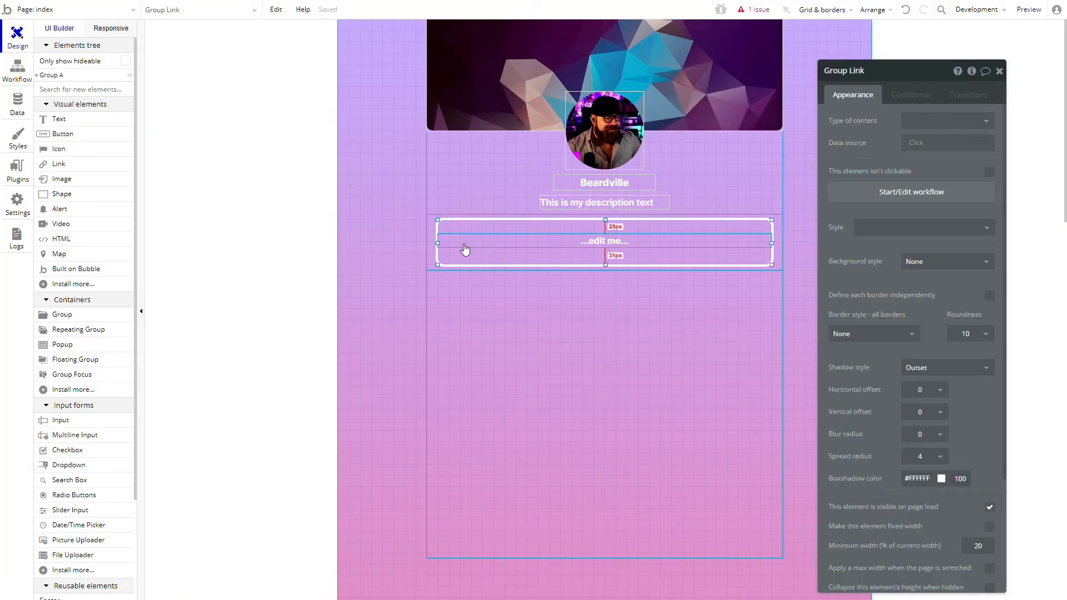
# Set the links repeating group's content type to Link and its data source to a search for Links
pyautogui.click(431, 247)
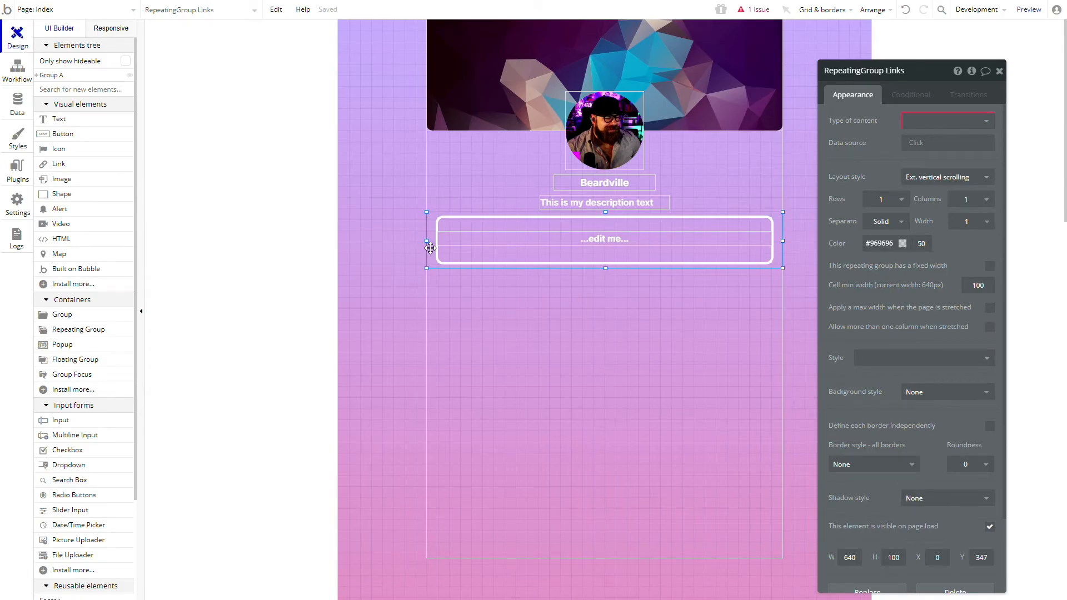
pyautogui.click(943, 121)
pyautogui.press('Return')
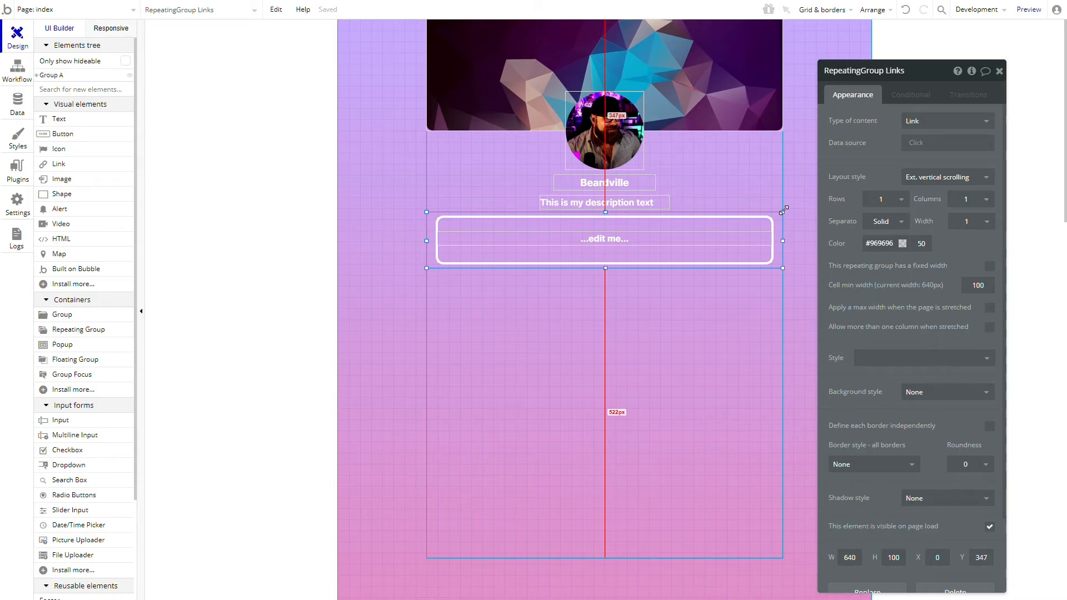
pyautogui.click(927, 144)
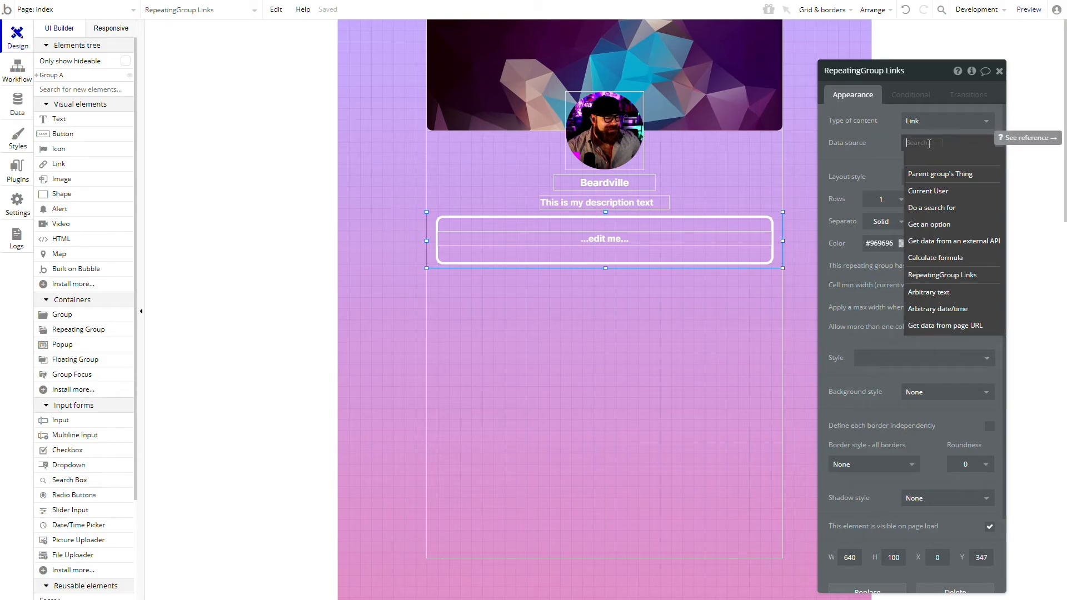
pyautogui.click(932, 207)
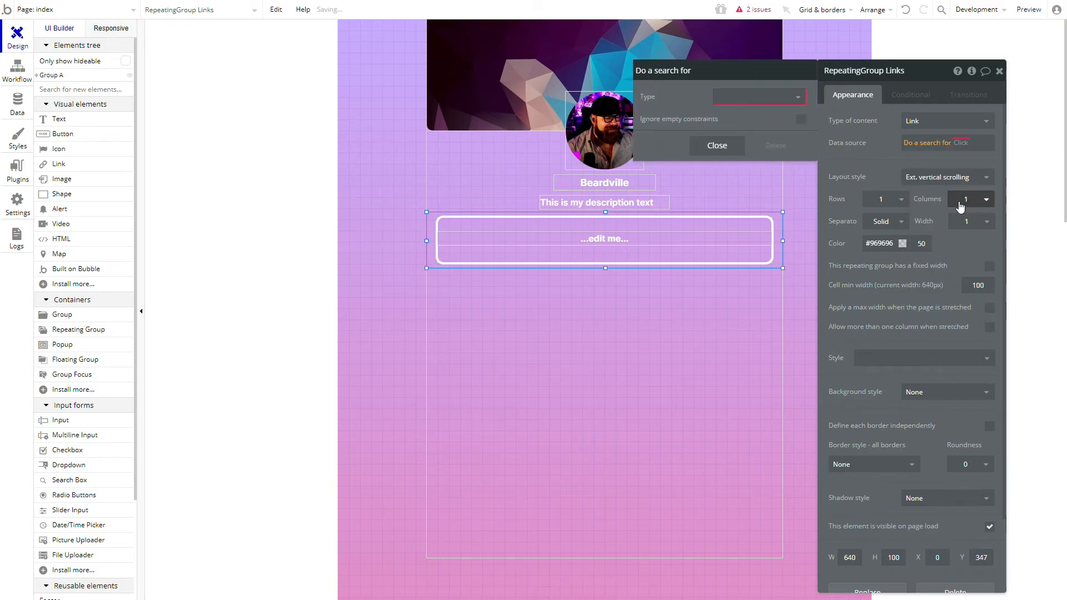
pyautogui.click(747, 131)
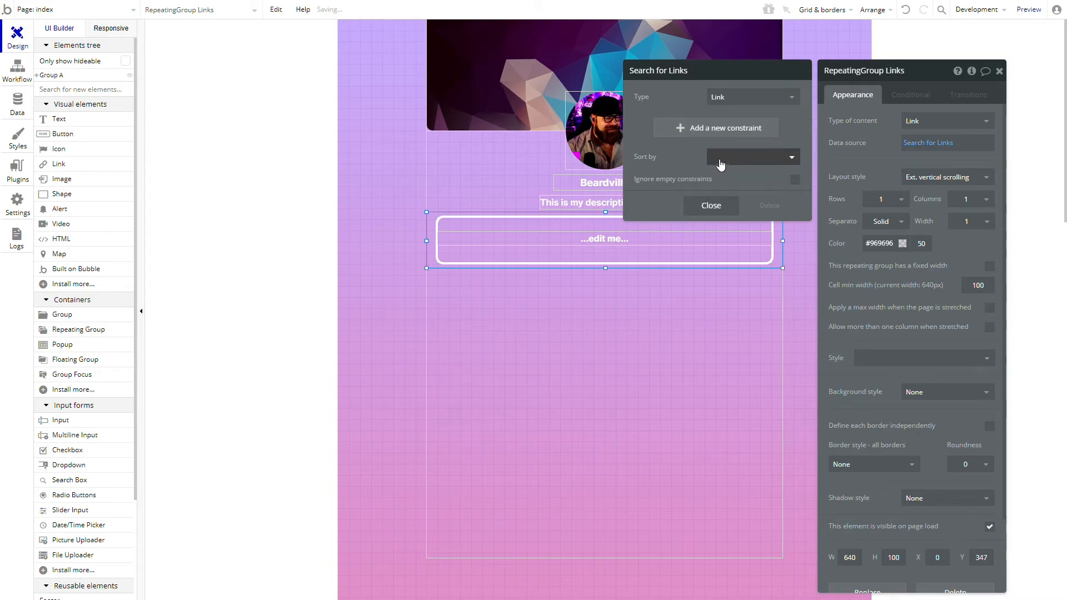
pyautogui.click(875, 110)
# Set the content type of Group Link to Link and its data source to Current cell's Link
pyautogui.click(679, 239)
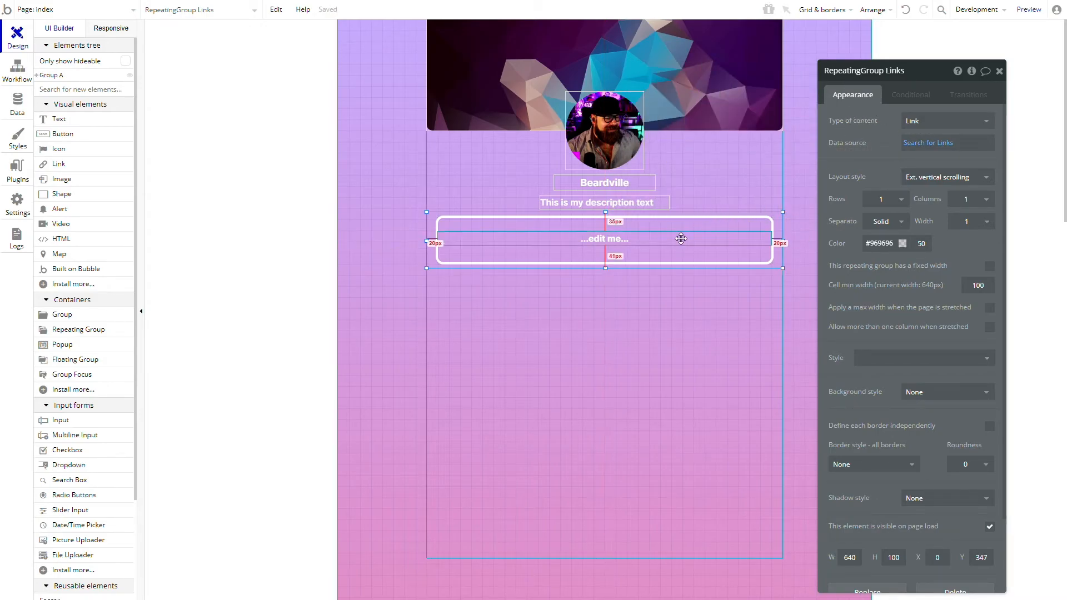
pyautogui.click(1031, 120)
pyautogui.click(690, 221)
pyautogui.click(948, 121)
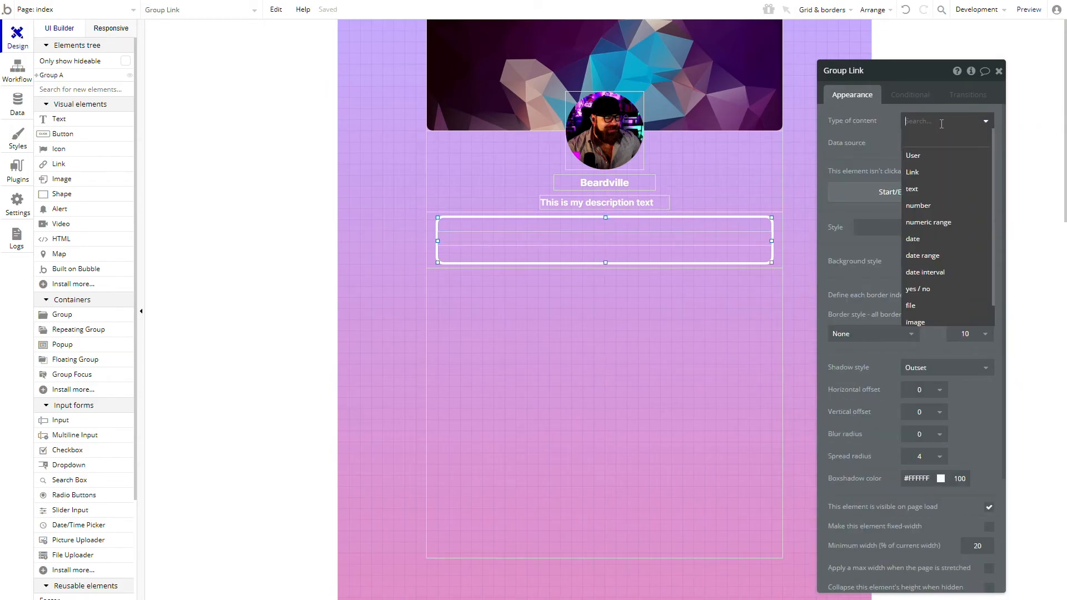
pyautogui.click(924, 173)
pyautogui.click(926, 144)
pyautogui.click(924, 167)
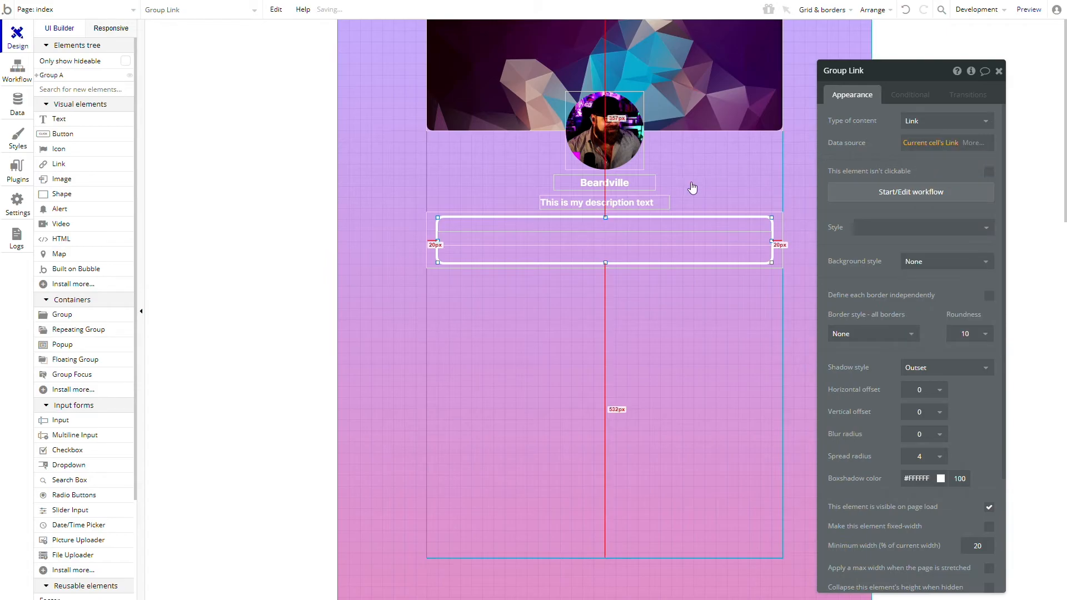
# Make the text inside the link box show Parent group's Link's Link Title and check it in the reloaded preview
pyautogui.click(625, 242)
pyautogui.click(854, 125)
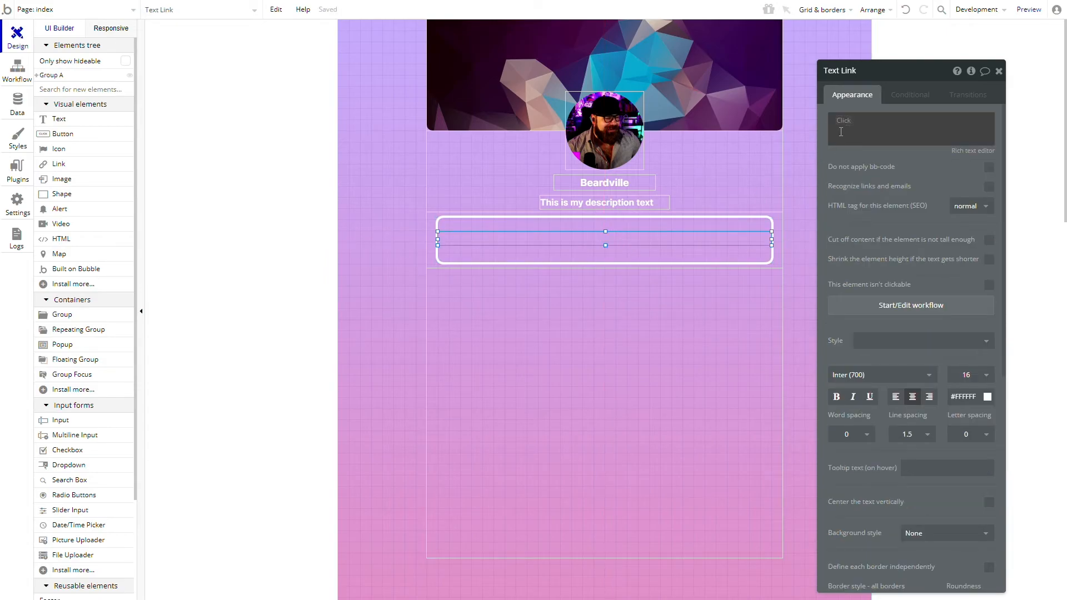
pyautogui.click(1009, 130)
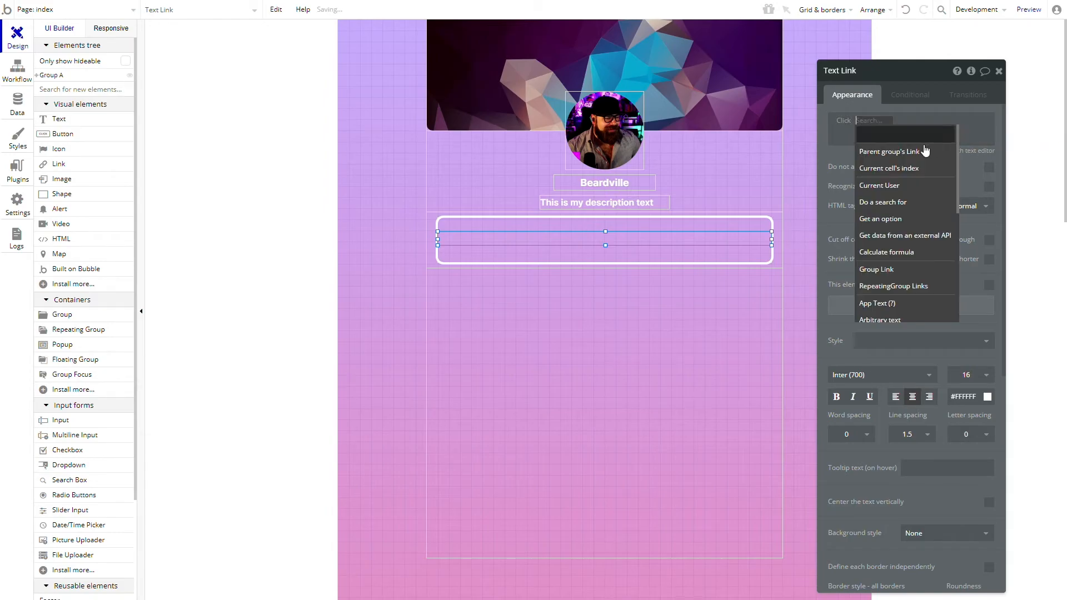
pyautogui.click(931, 148)
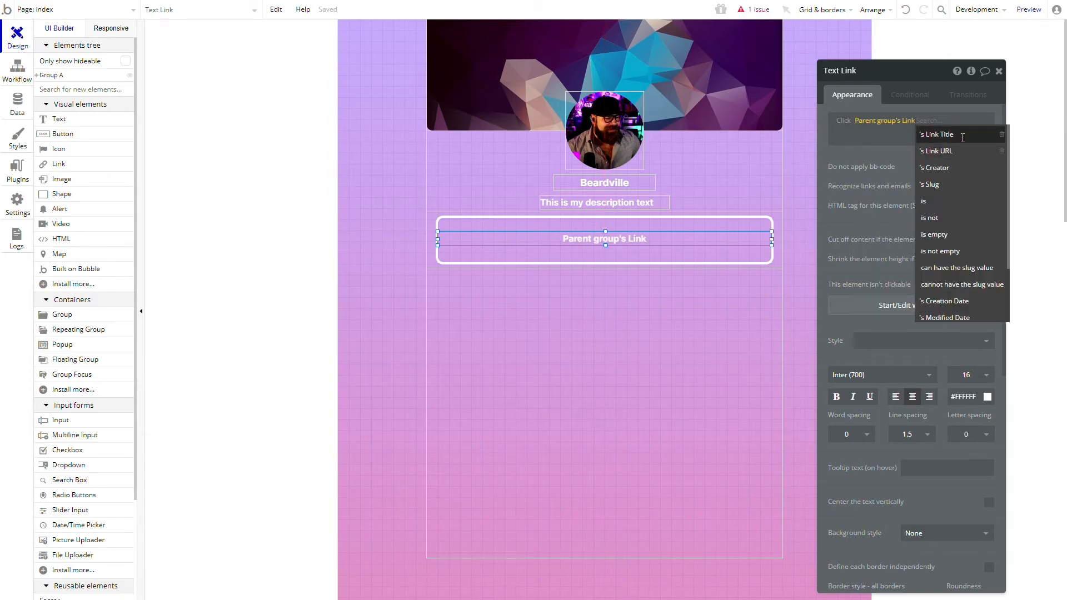
pyautogui.click(939, 134)
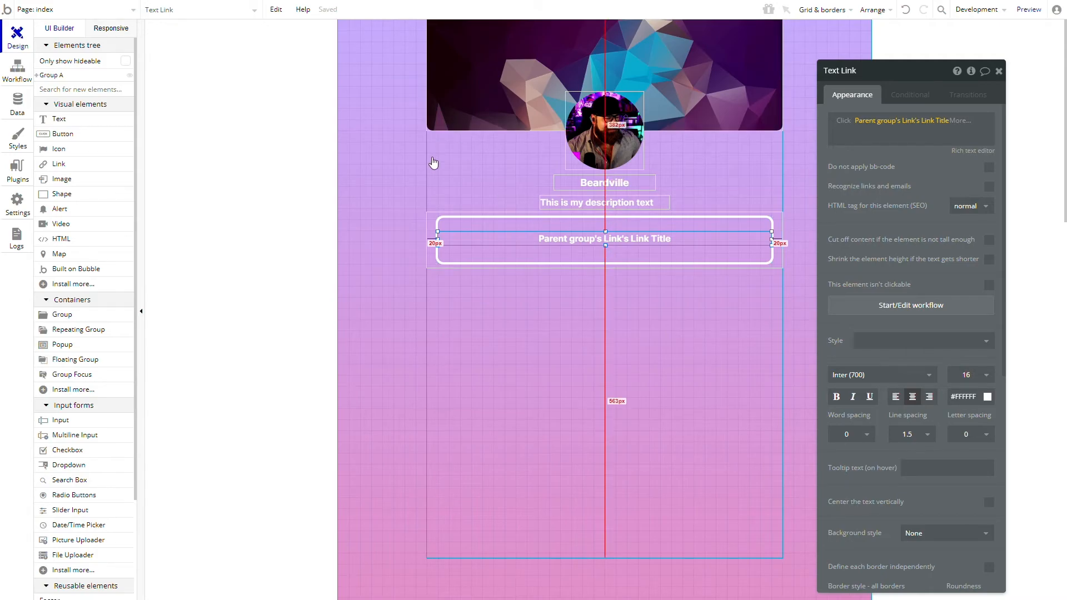
pyautogui.hotkey('ctrl', 'Tab')
pyautogui.click(112, 10)
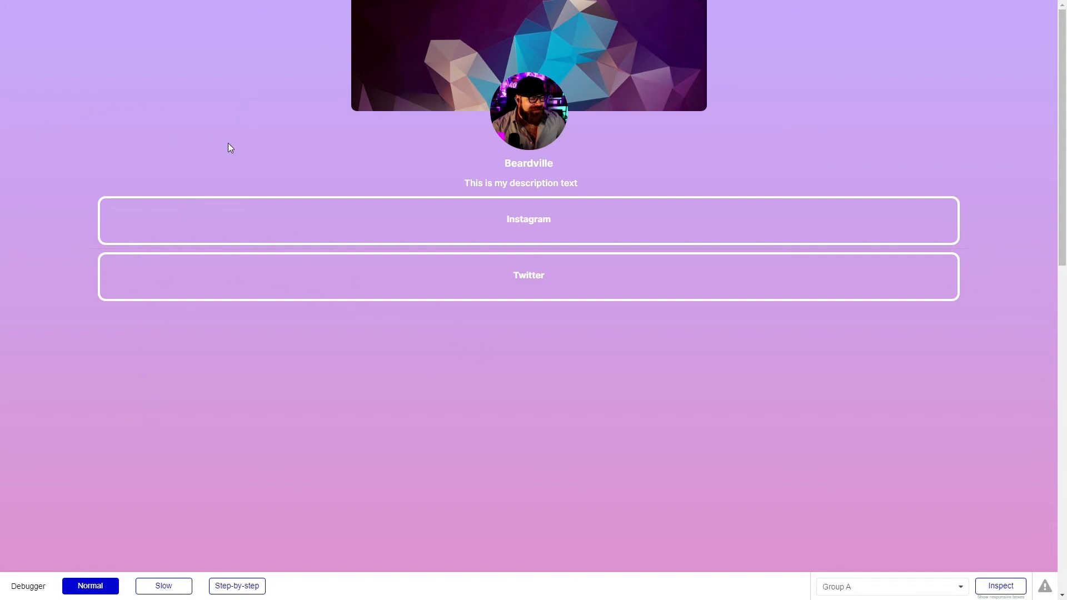
pyautogui.hotkey('ctrl', 'shift', 'Tab')
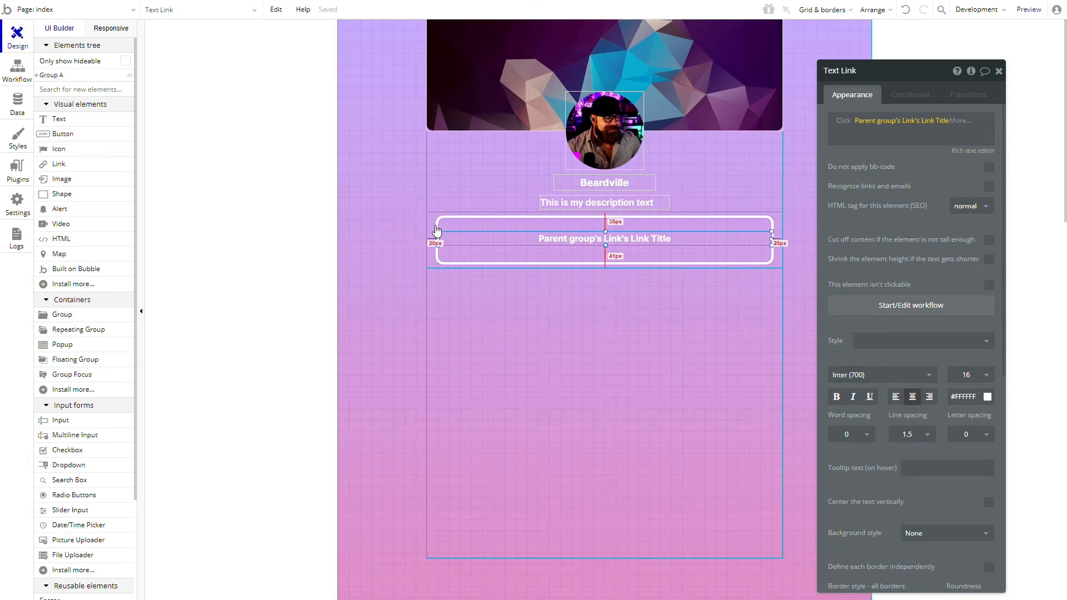
# Remove the default style from Group A, apply a max width when the page is stretched, and check the preview
pyautogui.click(432, 191)
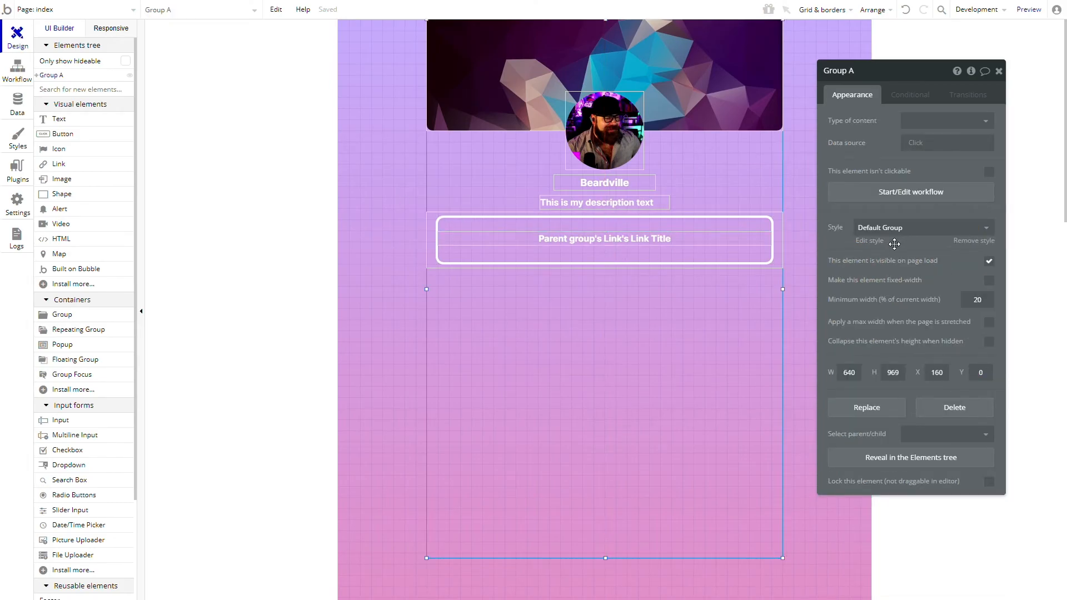
pyautogui.click(912, 229)
pyautogui.click(911, 240)
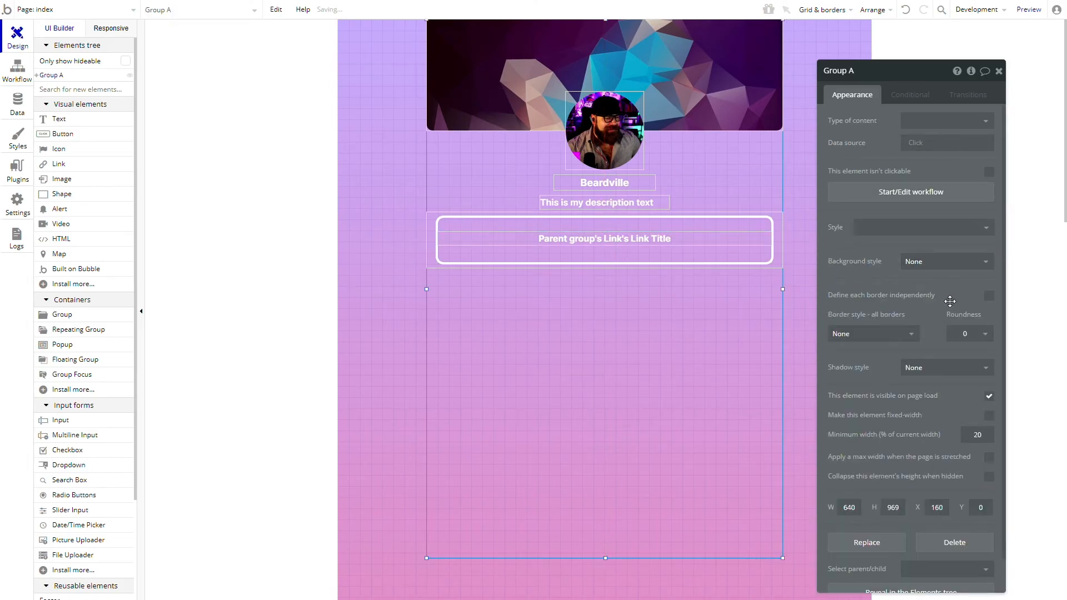
pyautogui.click(989, 456)
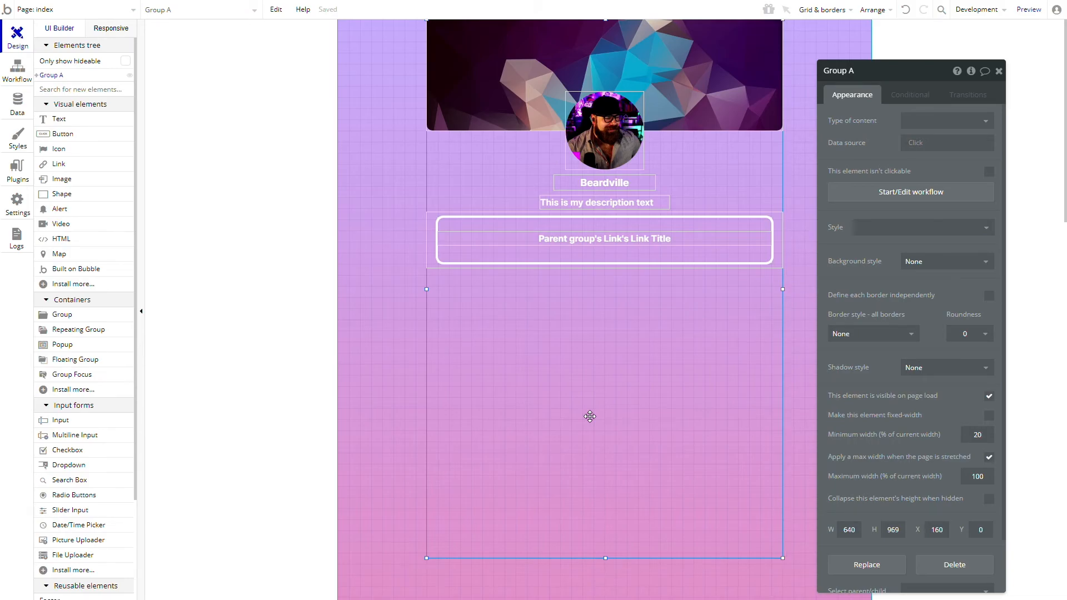
pyautogui.hotkey('ctrl', 'Tab')
pyautogui.hotkey('ctrl', 'r')
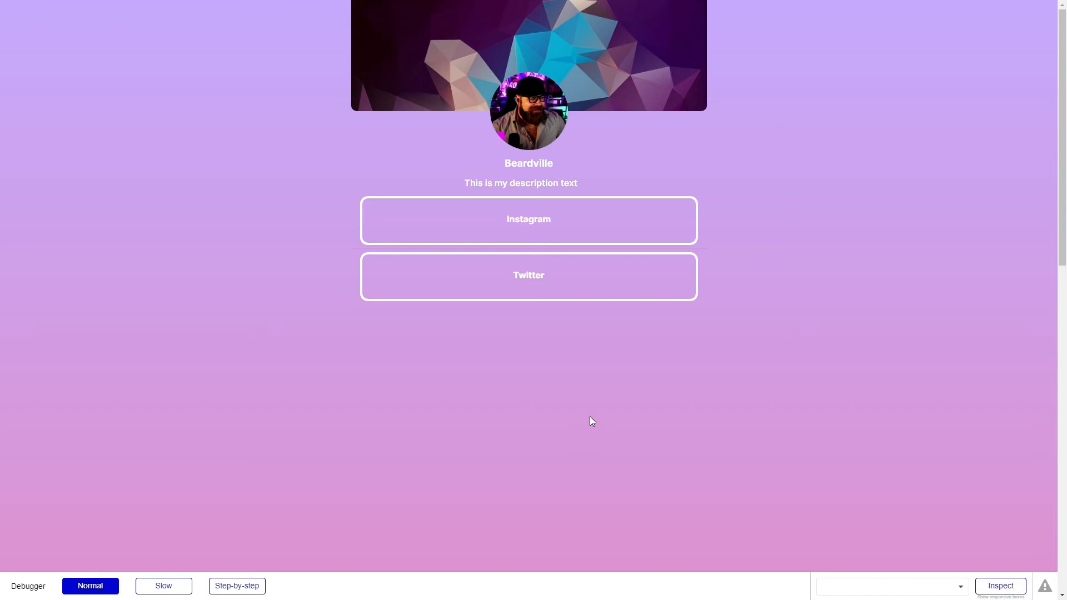
pyautogui.hotkey('ctrl', 'Tab')
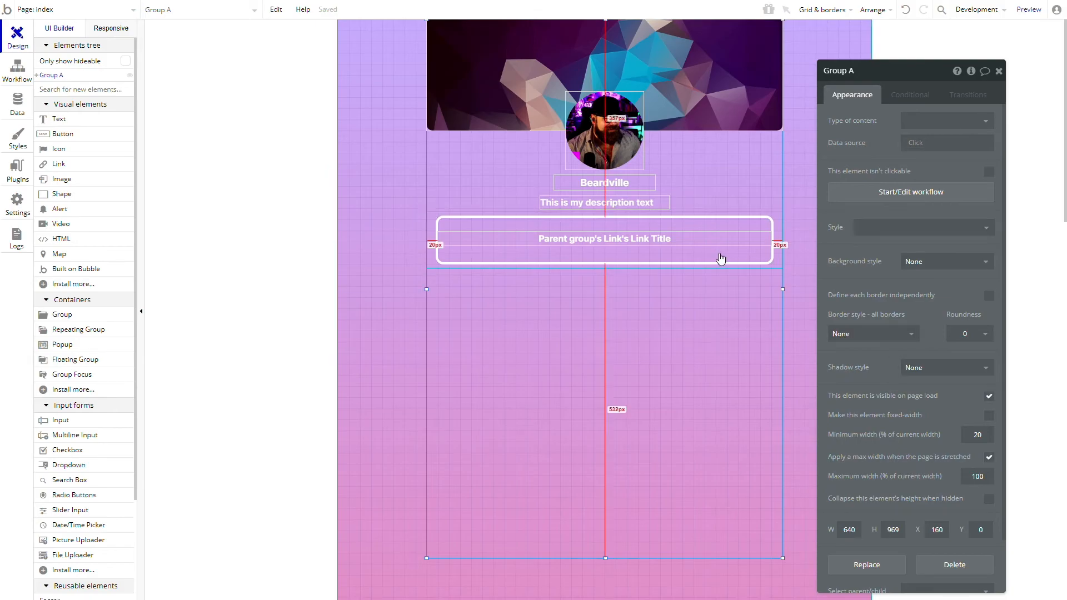
# Set the links repeating group's separator to None and reload the preview
pyautogui.click(780, 257)
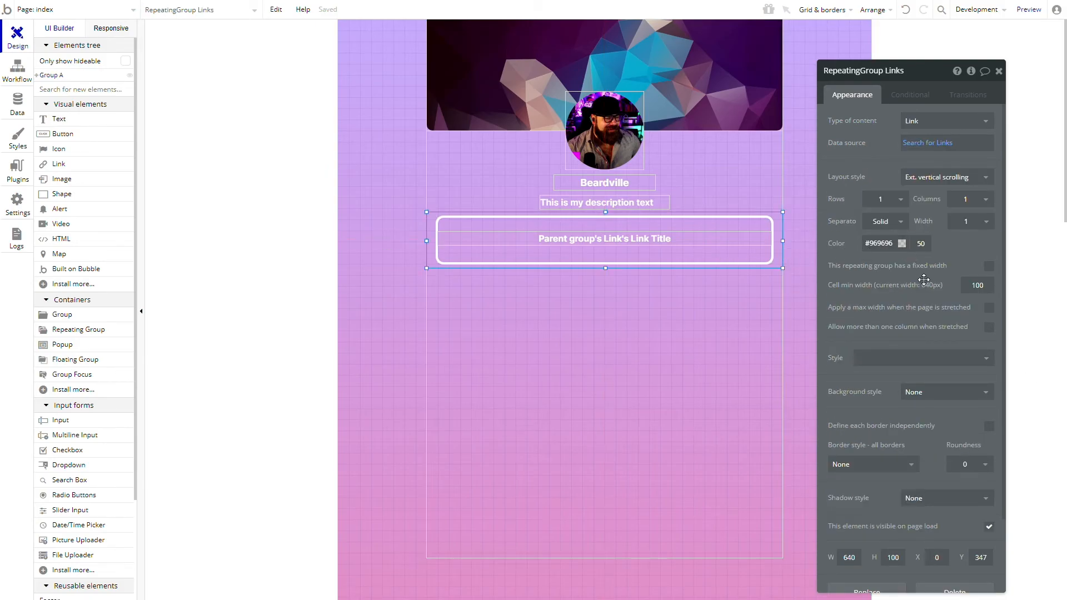
pyautogui.click(885, 221)
pyautogui.click(882, 223)
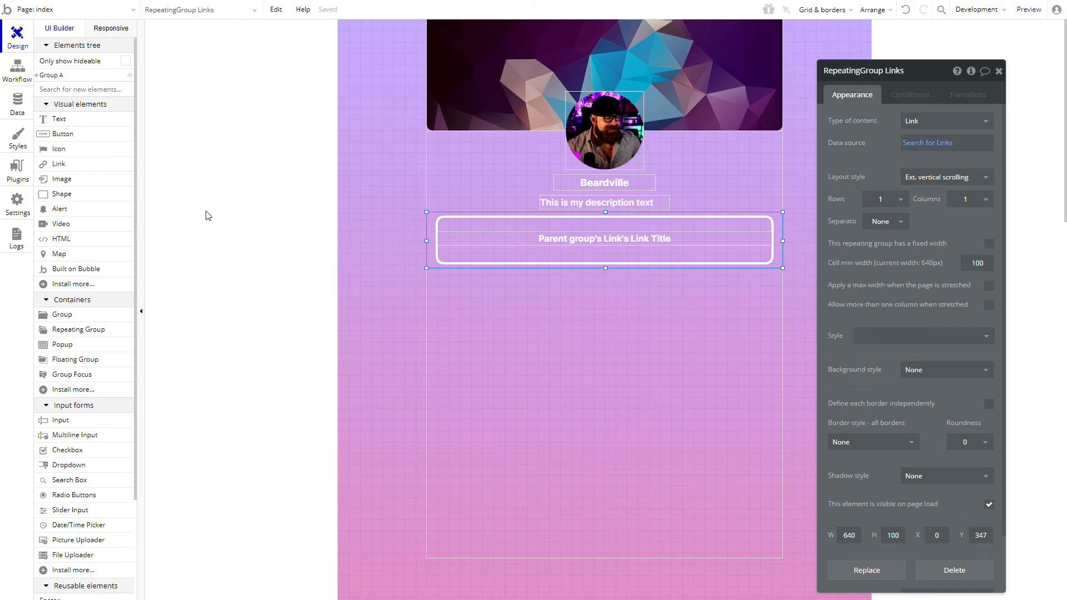
pyautogui.hotkey('ctrl', 'Tab')
pyautogui.hotkey('ctrl', 'r')
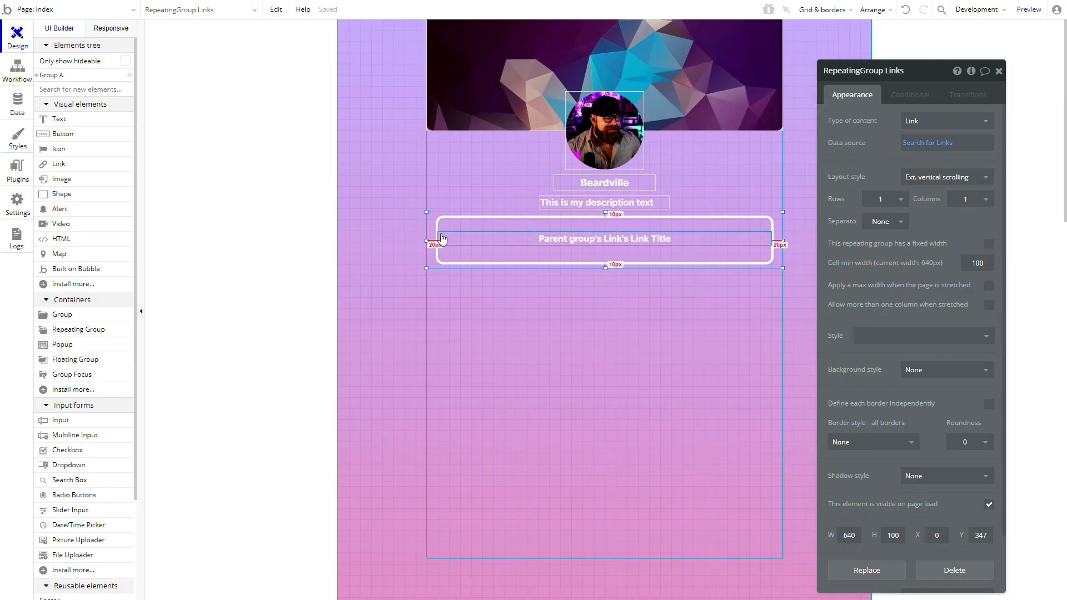
# Define a condition on Group Link that applies when Group Link is hovered
pyautogui.click(461, 255)
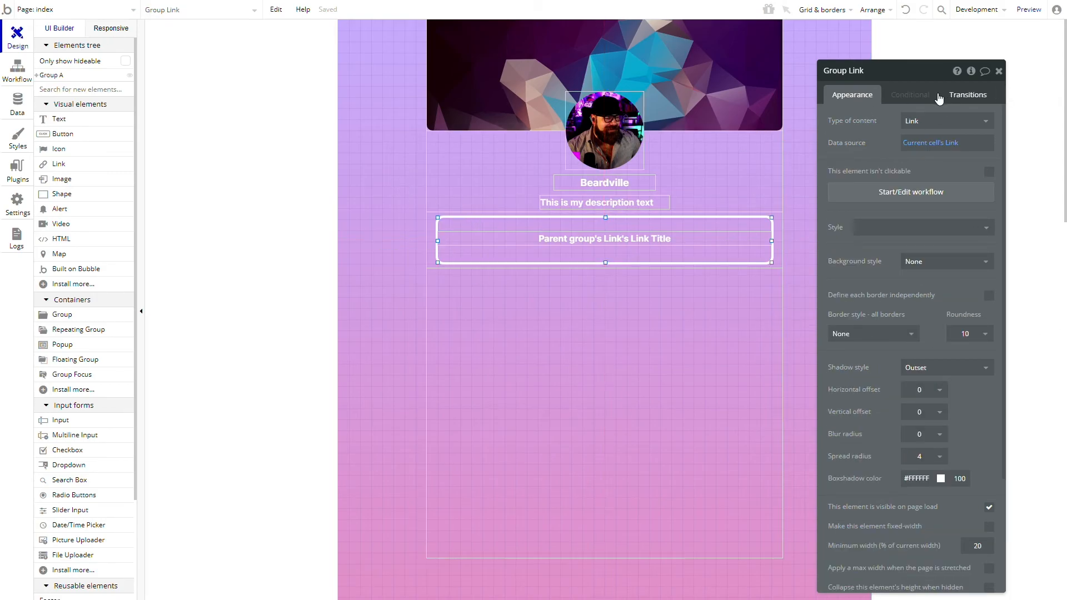
pyautogui.click(910, 95)
pyautogui.click(908, 125)
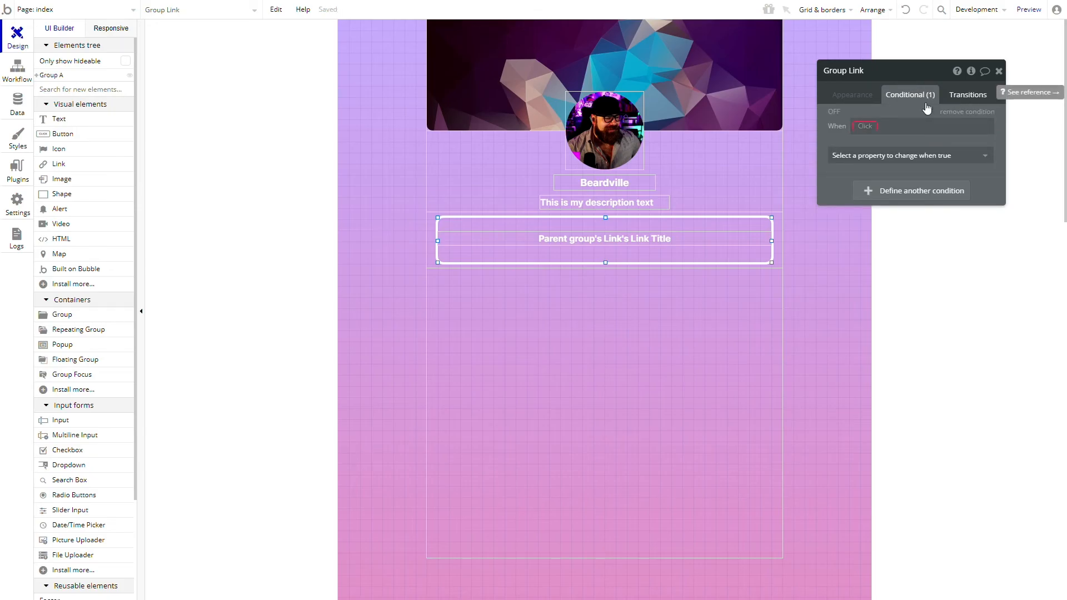
pyautogui.click(870, 127)
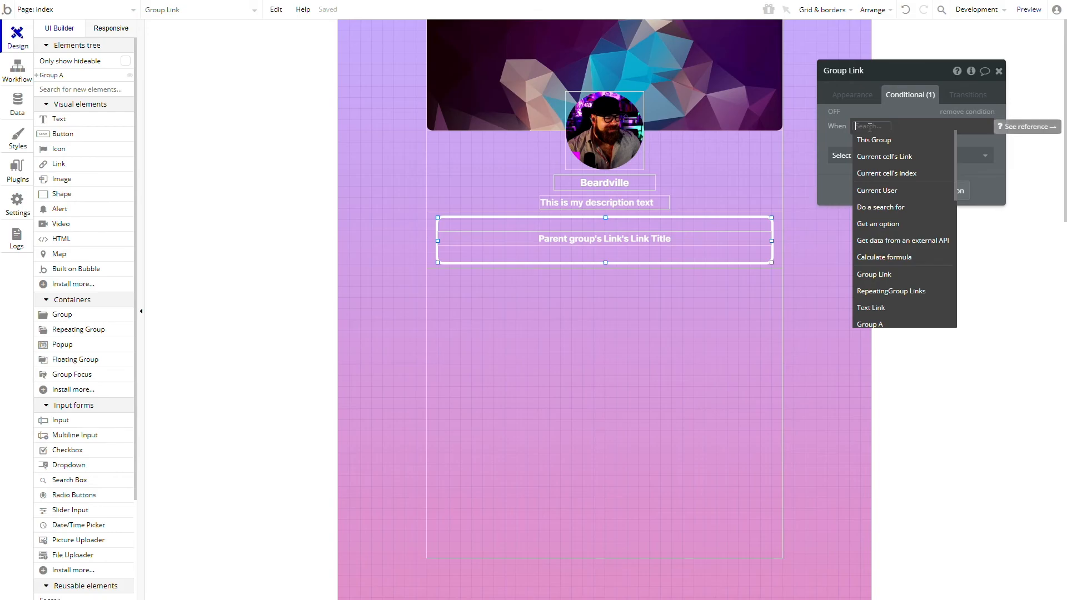
pyautogui.write('group link')
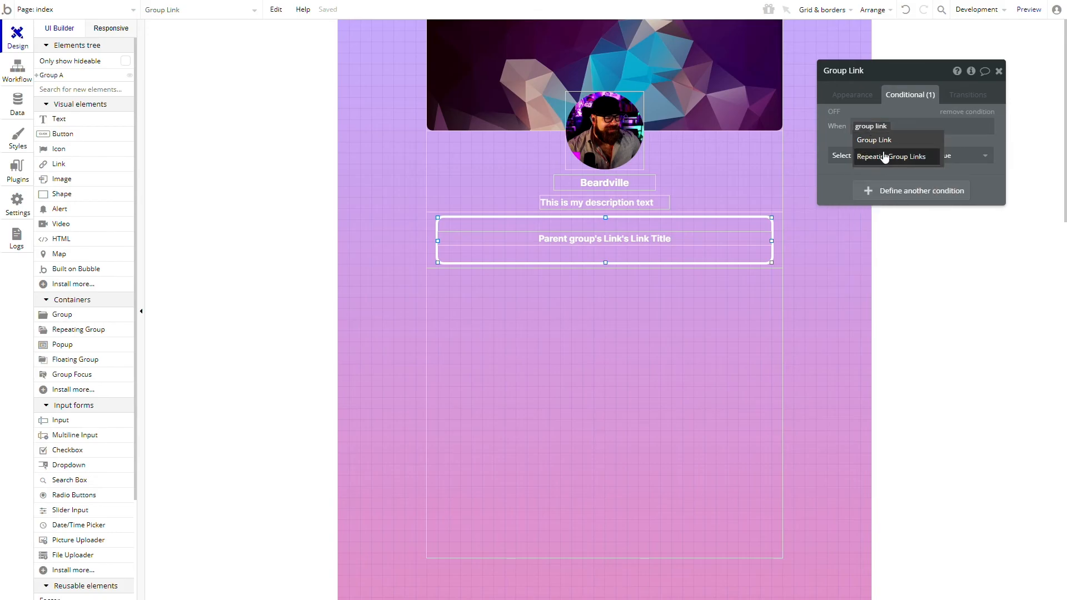
pyautogui.click(886, 140)
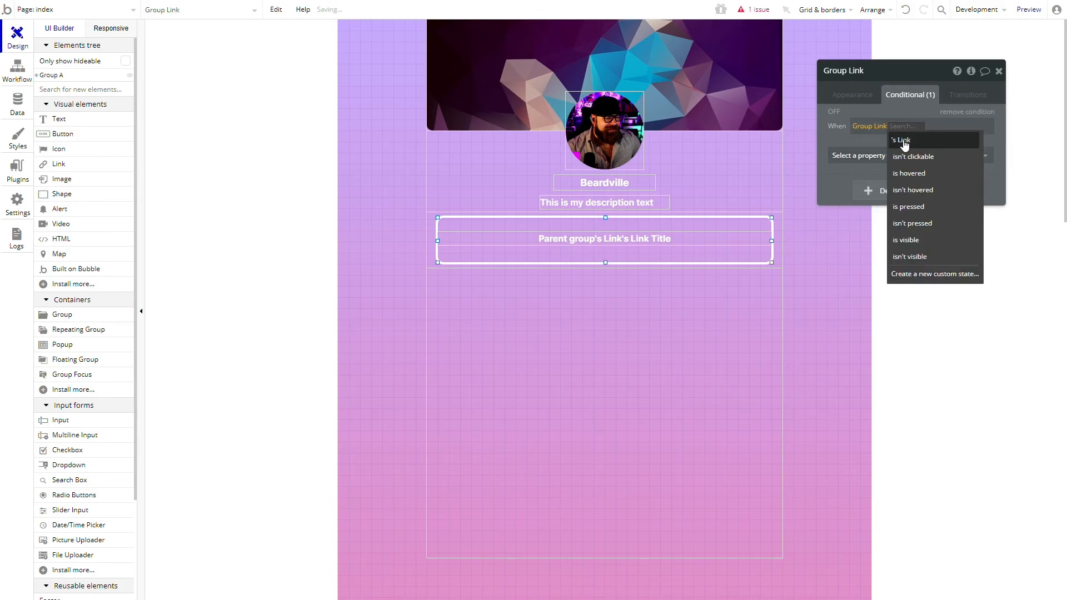
pyautogui.click(919, 175)
pyautogui.click(943, 125)
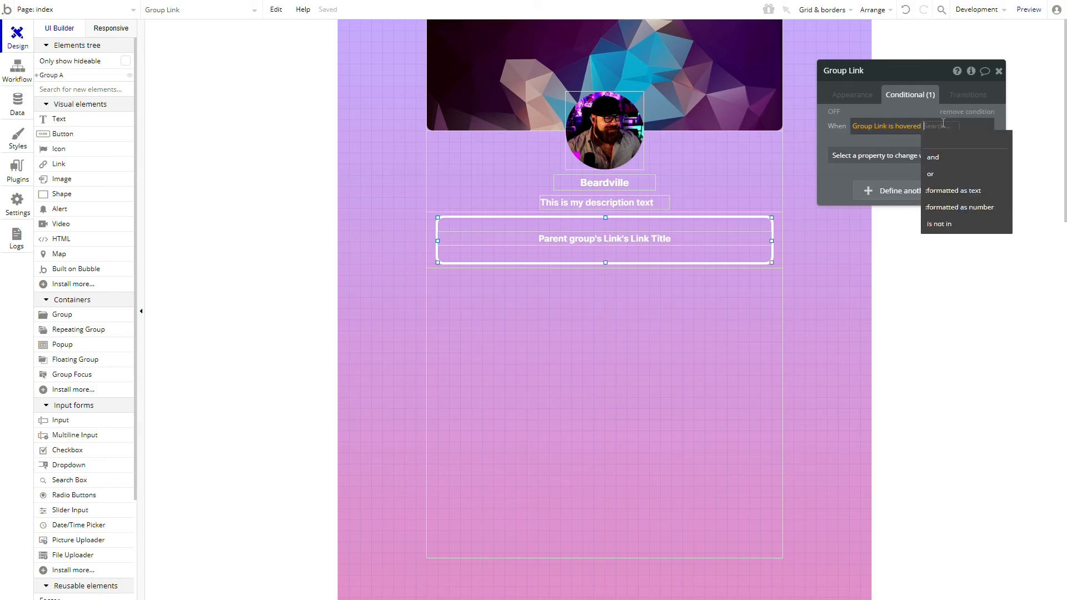
# Make Group Link's hover condition change the background style to Flat color with background color #FFFFFF
pyautogui.click(881, 158)
pyautogui.write('bac')
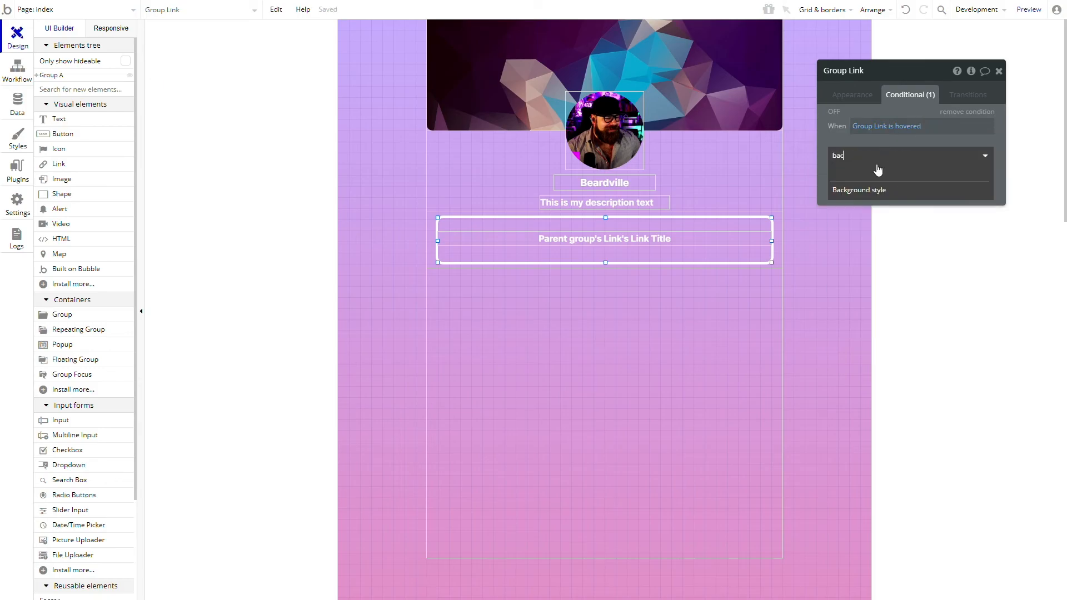
pyautogui.click(878, 191)
pyautogui.click(917, 153)
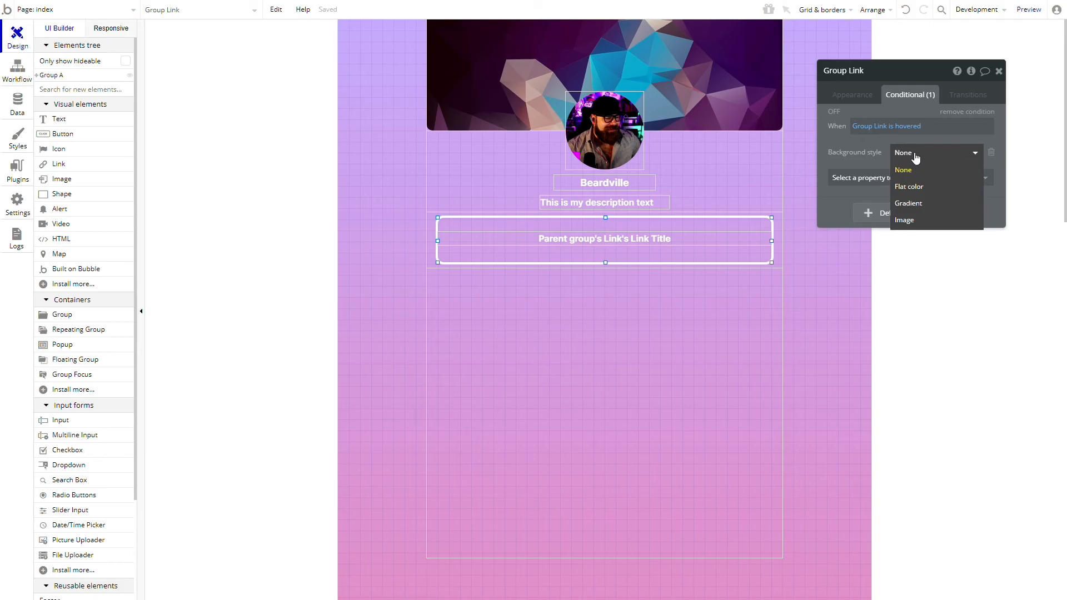
pyautogui.click(906, 188)
pyautogui.click(904, 180)
pyautogui.click(887, 160)
pyautogui.click(884, 178)
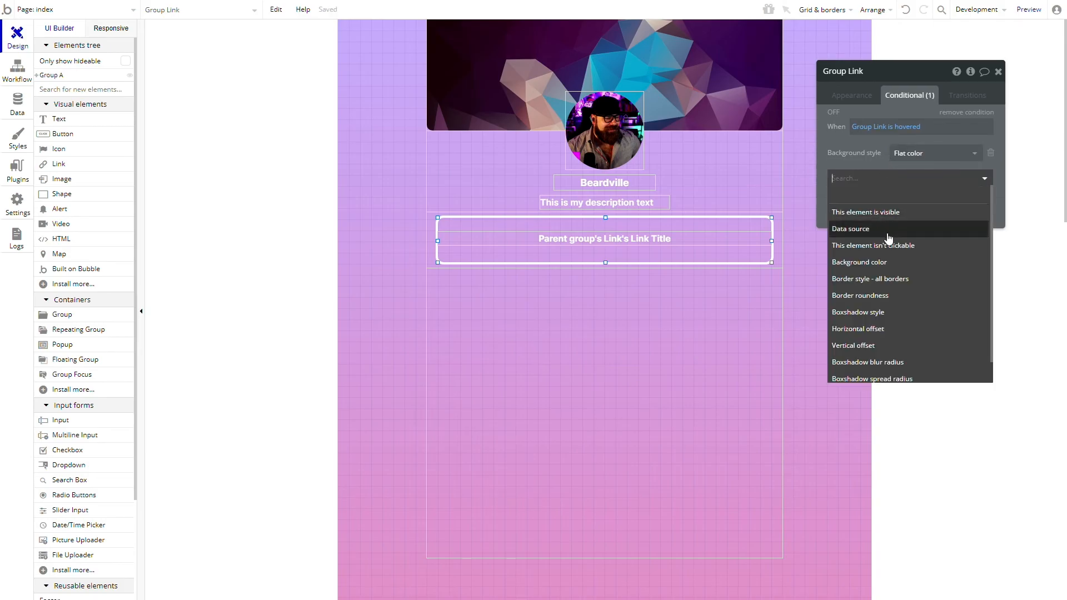
pyautogui.click(883, 263)
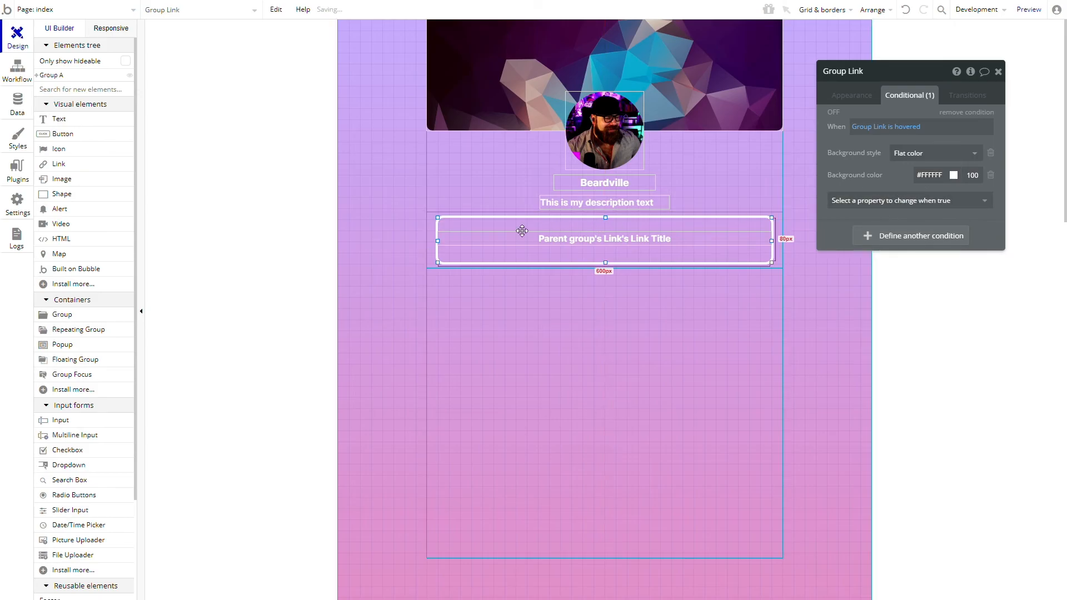
# Define a condition on the Link Title text inside the box that applies when Group Link is hovered
pyautogui.click(479, 243)
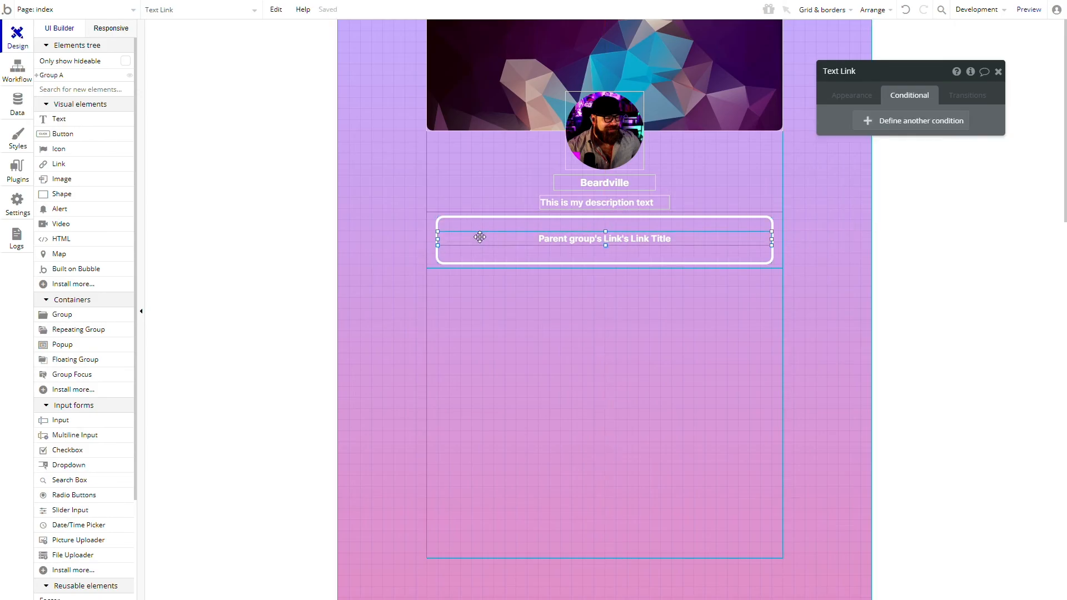
pyautogui.click(928, 124)
pyautogui.click(868, 127)
pyautogui.write('g')
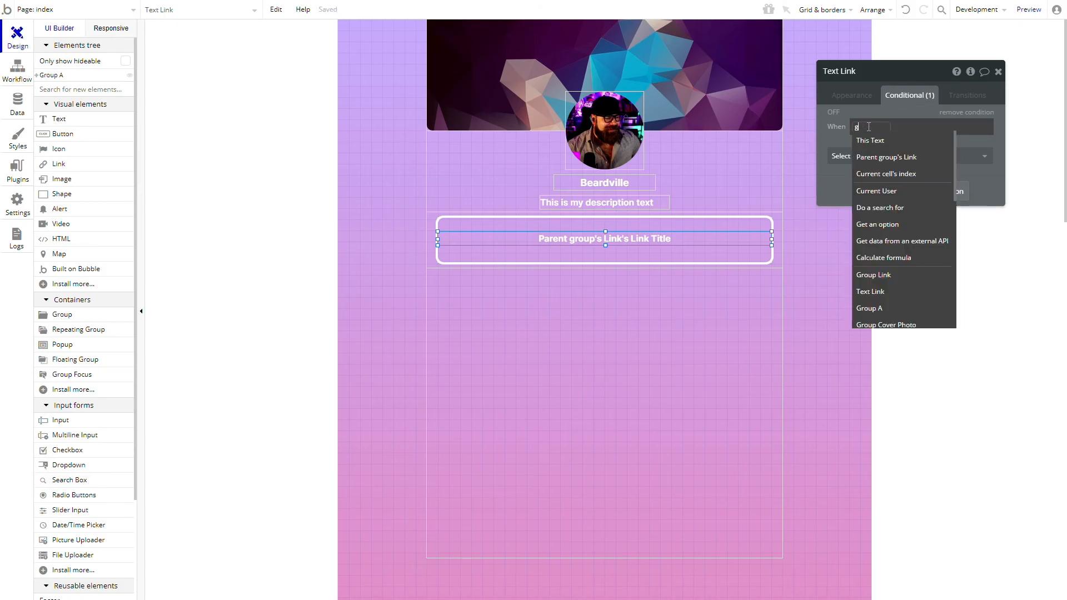
pyautogui.write('roup')
pyautogui.click(883, 158)
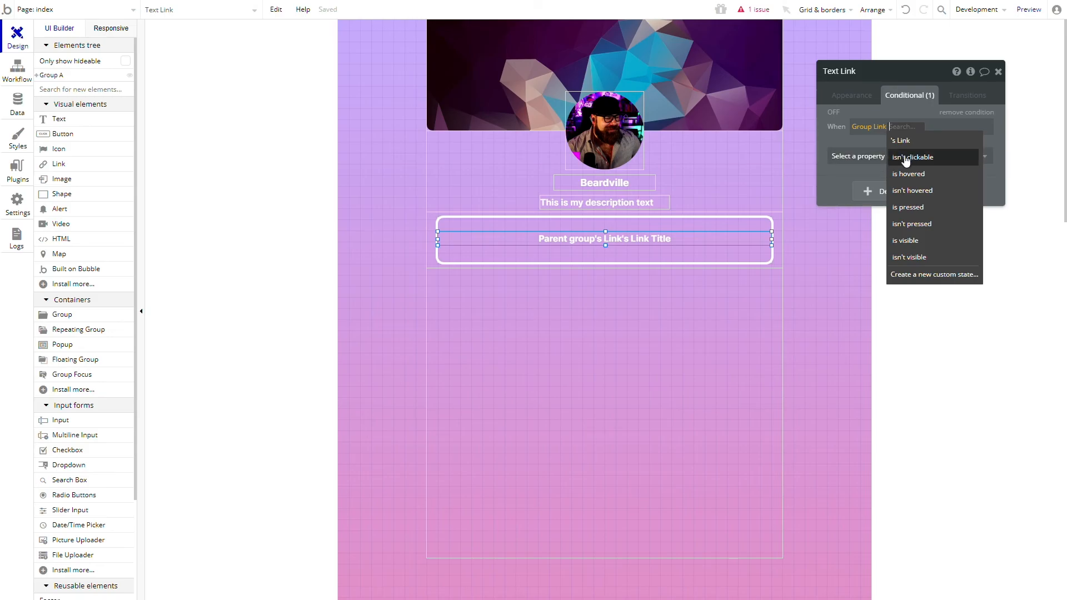
pyautogui.click(908, 174)
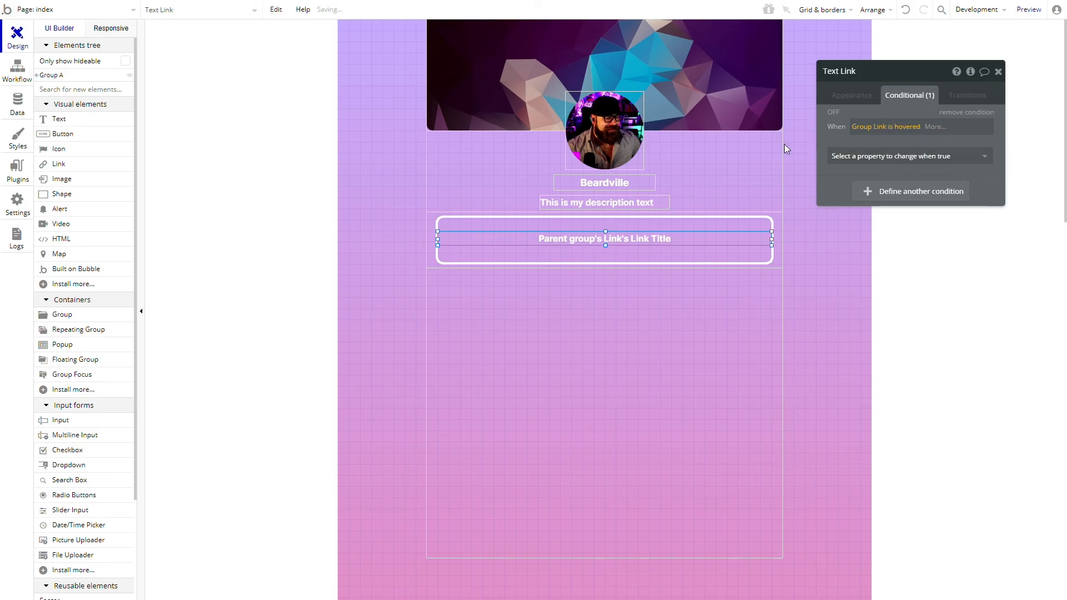
# Make the link text's hover condition change the font color to pink-purple #E98EF5
pyautogui.click(898, 158)
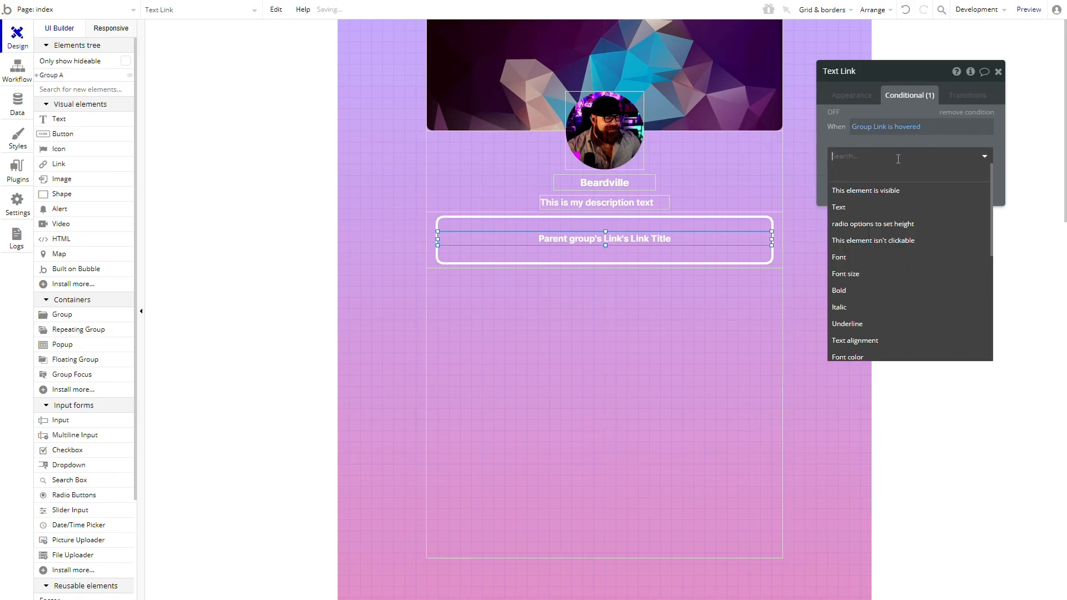
pyautogui.click(847, 357)
pyautogui.click(949, 151)
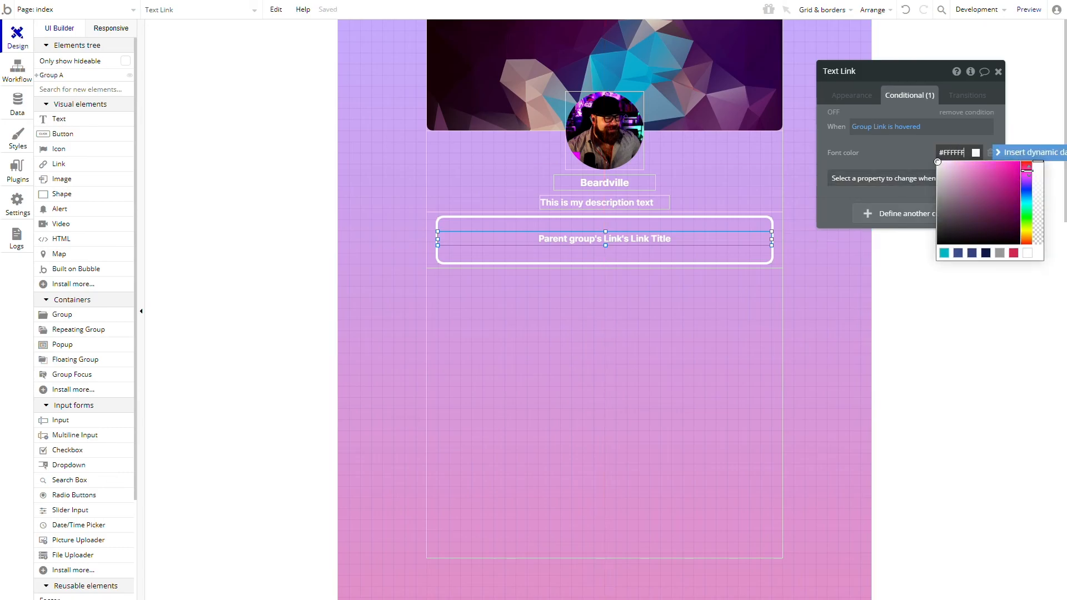
pyautogui.click(1008, 172)
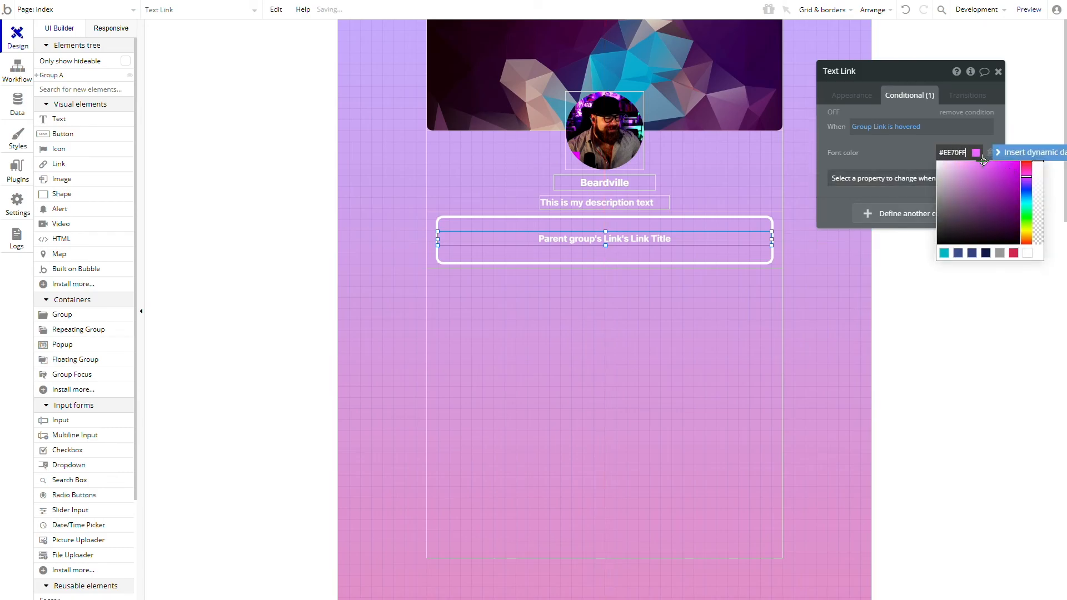
pyautogui.moveTo(980, 161); pyautogui.dragTo(973, 164)
pyautogui.click(886, 155)
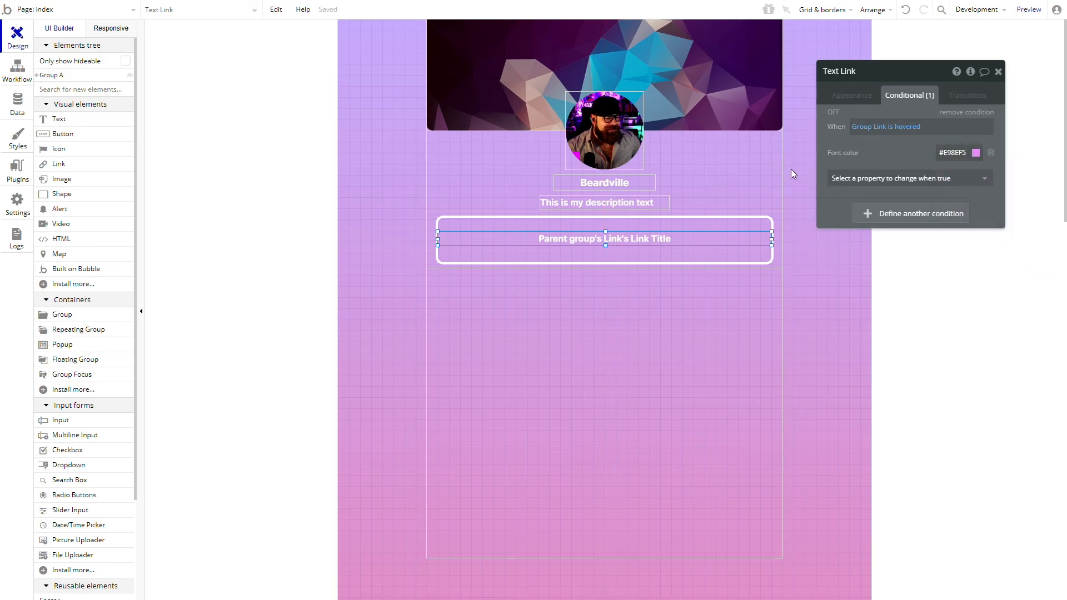
# Reload the preview and check the hover effect on the link boxes
pyautogui.click(857, 95)
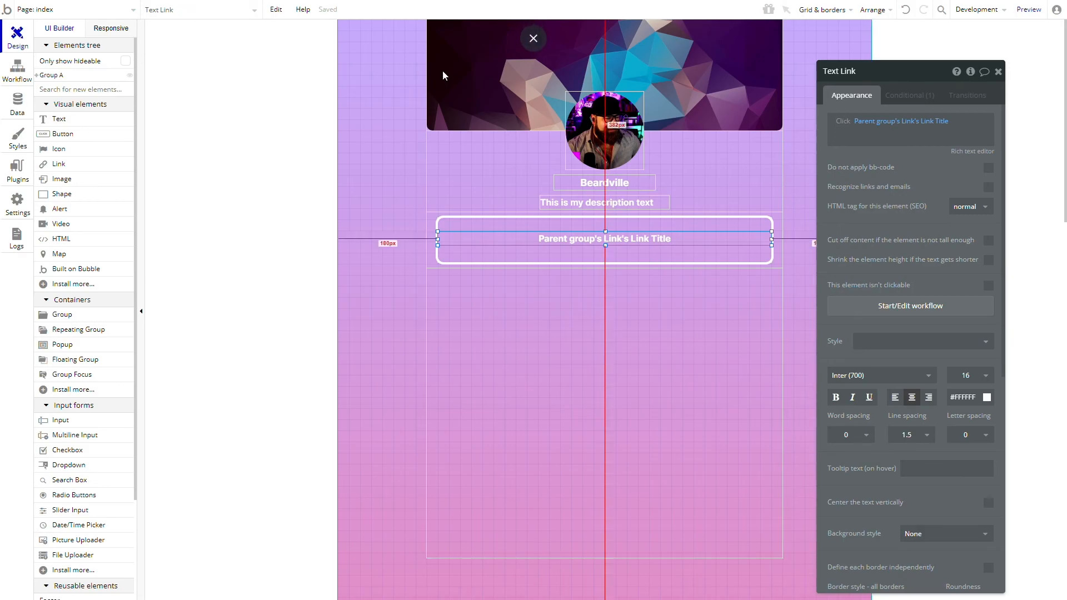
pyautogui.hotkey('ctrl', 'Tab')
pyautogui.press('F5')
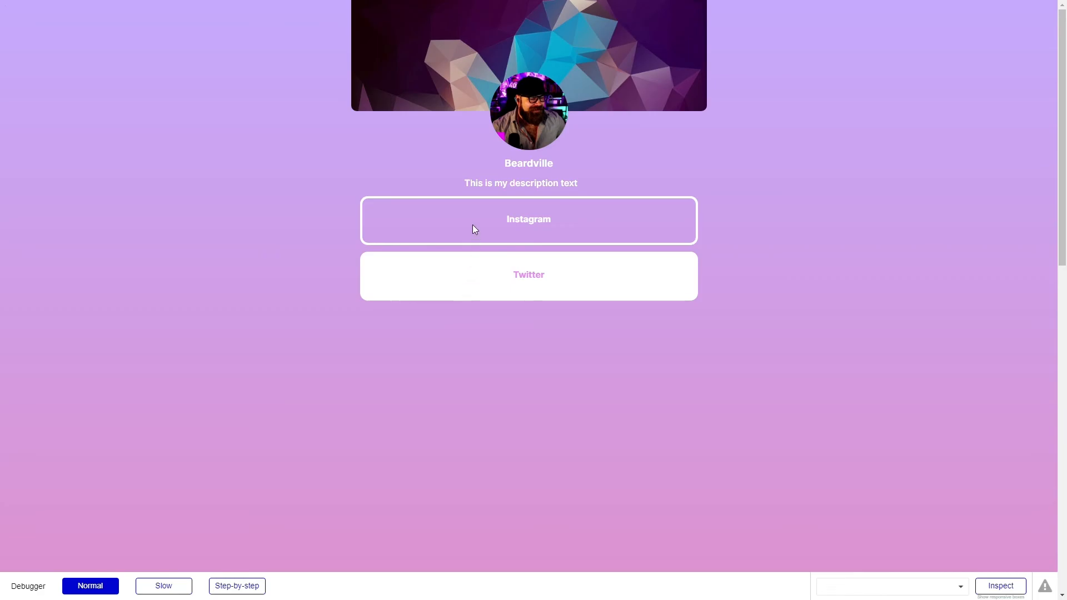
pyautogui.hotkey('ctrl', 'Tab')
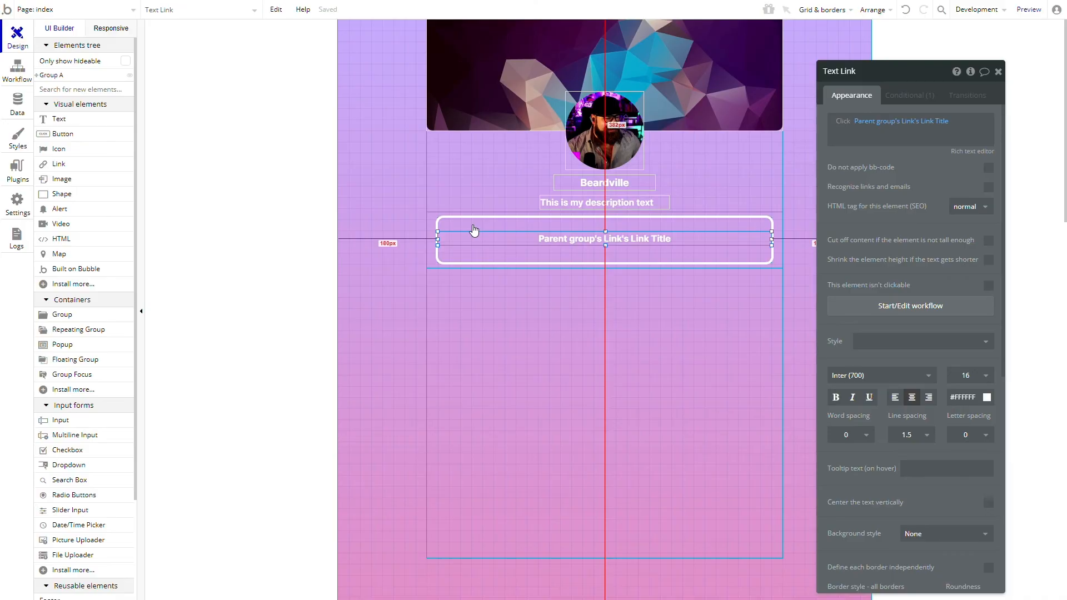
# Add a Background style transition to Group Link
pyautogui.click(639, 259)
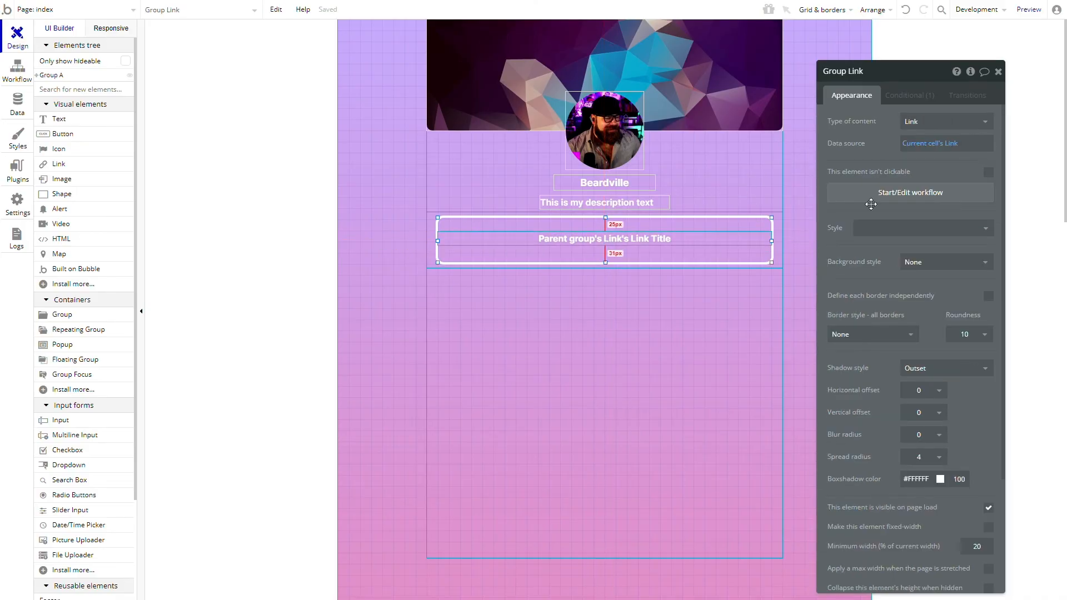
pyautogui.click(968, 95)
pyautogui.click(910, 120)
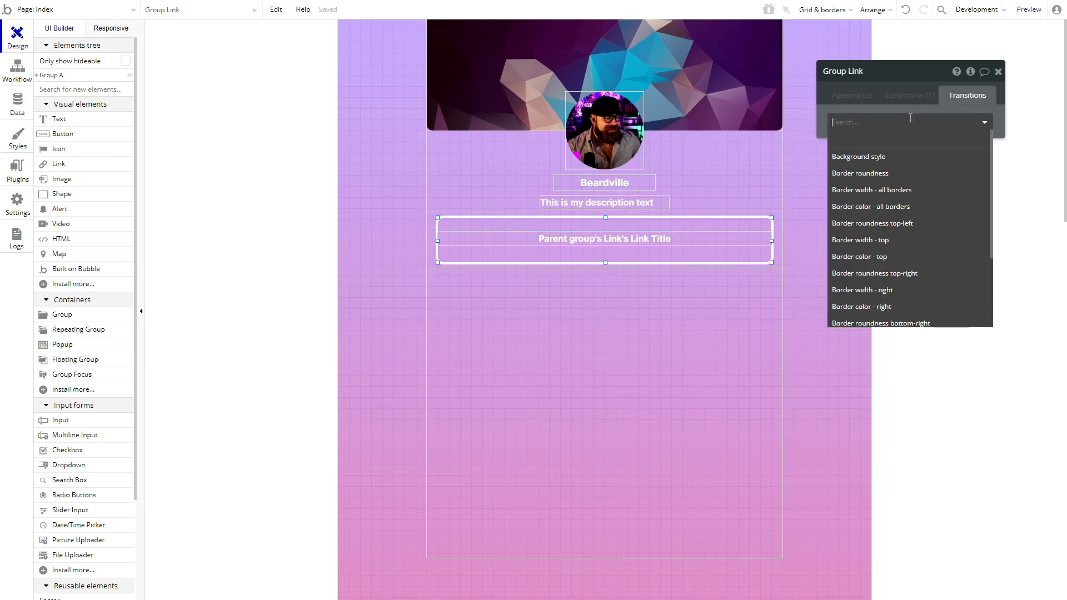
pyautogui.click(875, 157)
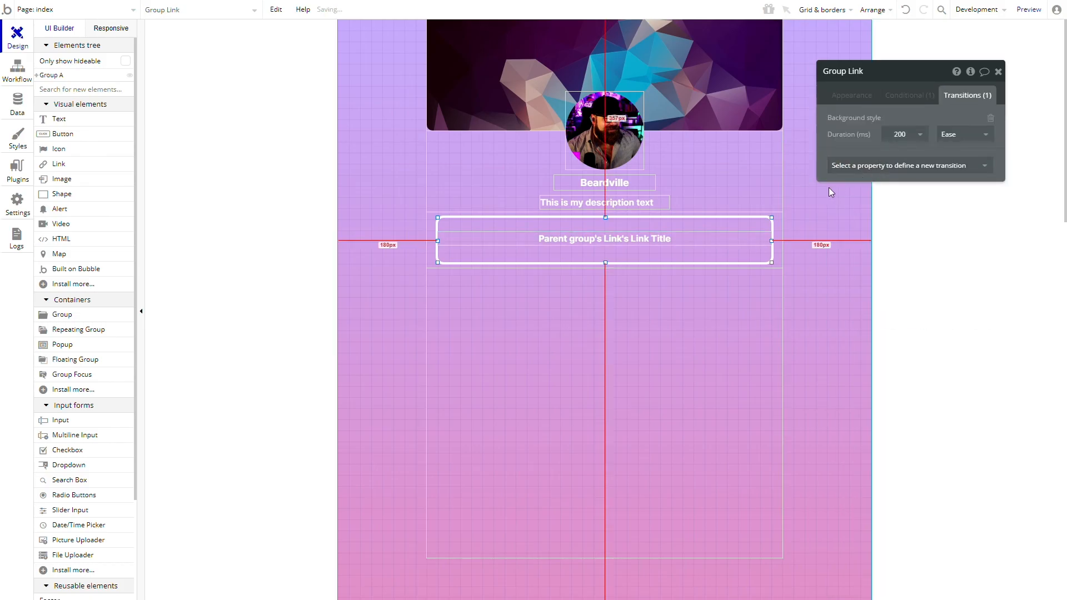
# Add a Font color transition to the link text and check the hover transitions in the reloaded preview
pyautogui.click(745, 243)
pyautogui.click(939, 119)
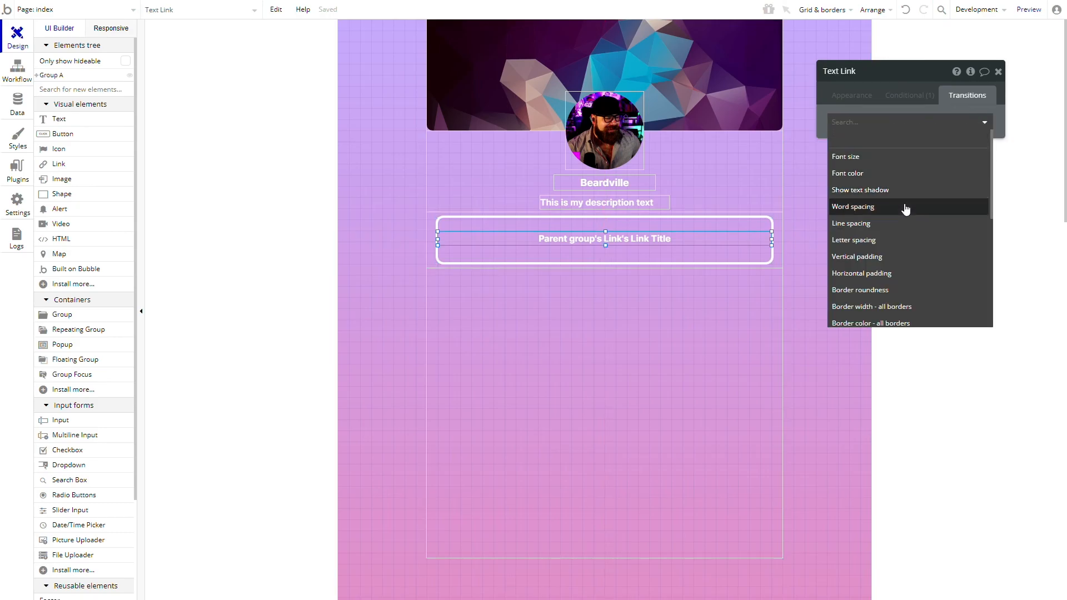
pyautogui.click(884, 173)
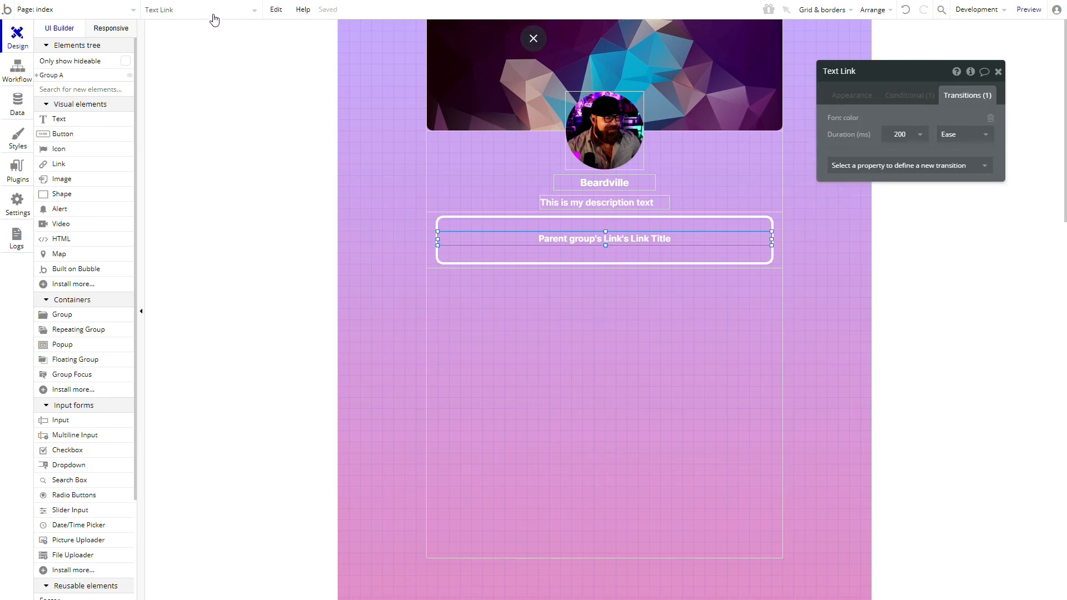
pyautogui.hotkey('ctrl', 'Tab')
pyautogui.press('F5')
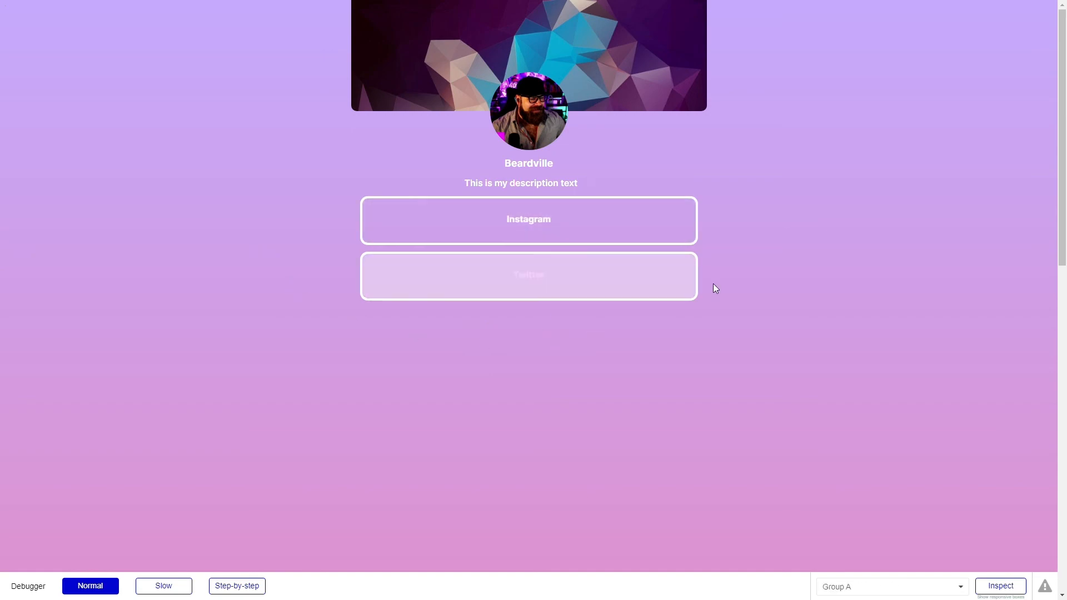
pyautogui.hotkey('ctrl', 'Tab')
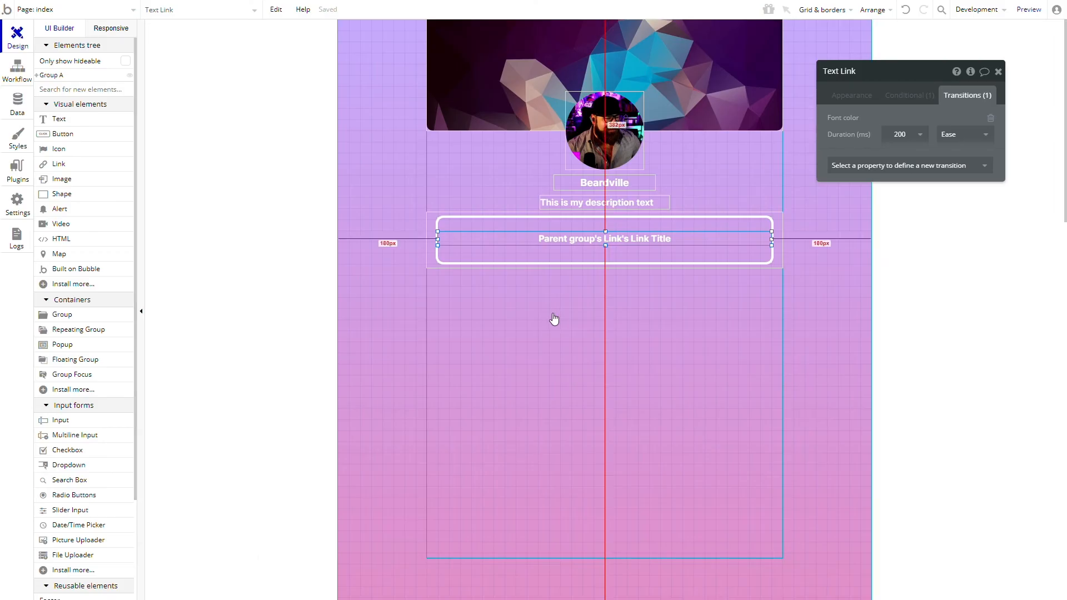